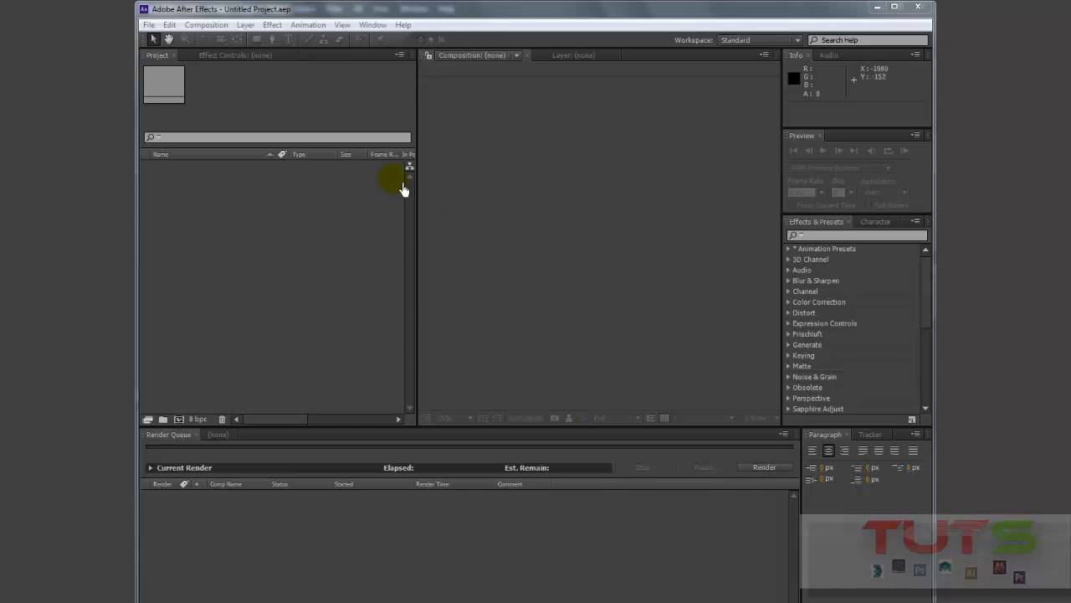
Create a new composition using the HDV/HDTV 720 25 preset
{"action": "left_click", "coordinate": [202, 29]}
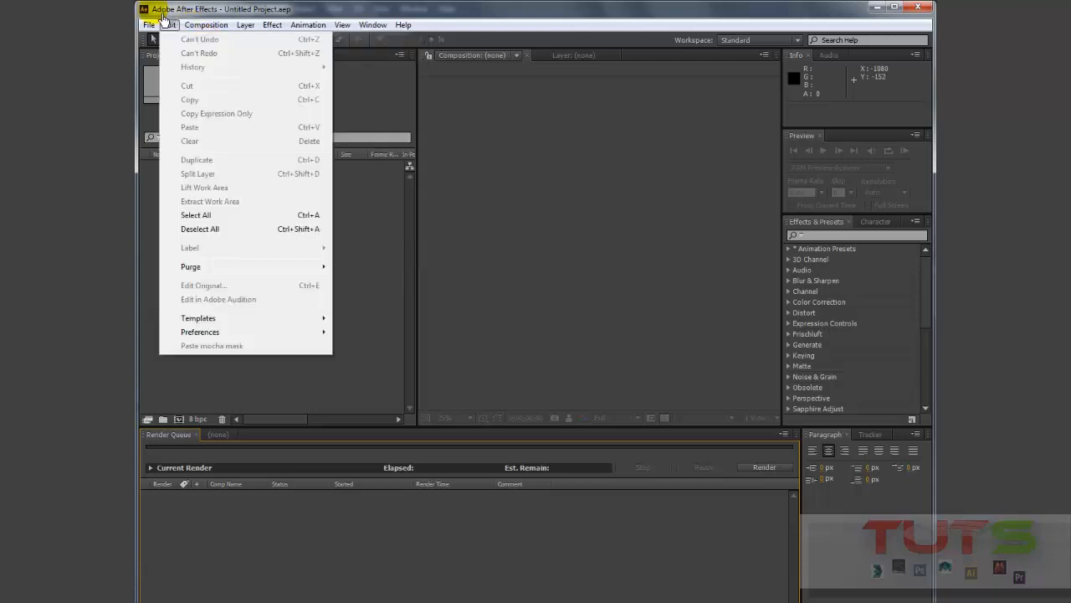
{"action": "left_click", "coordinate": [221, 44]}
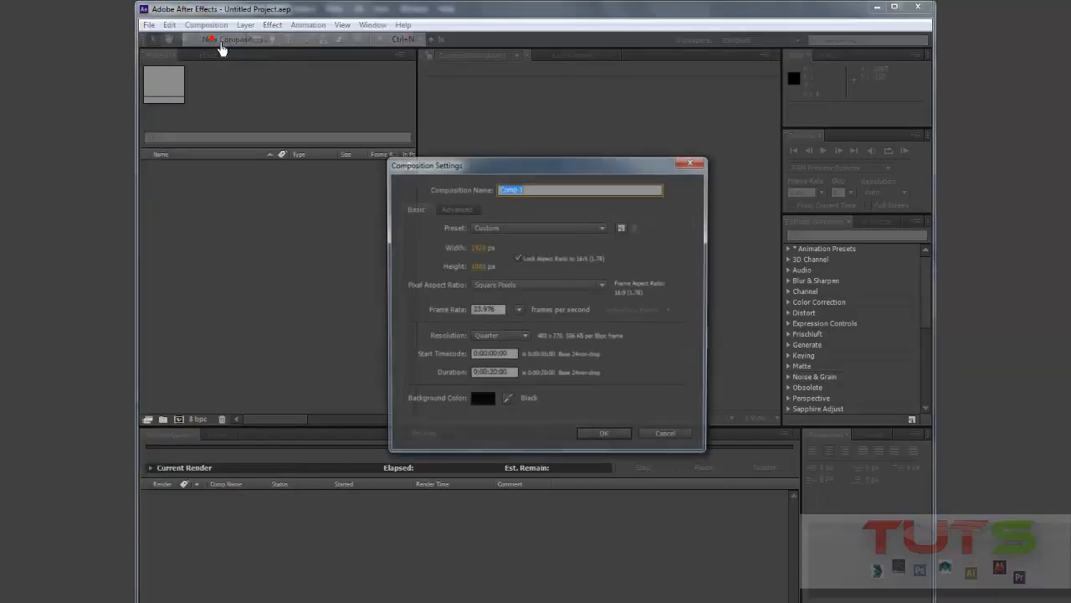
{"action": "left_click", "coordinate": [533, 229]}
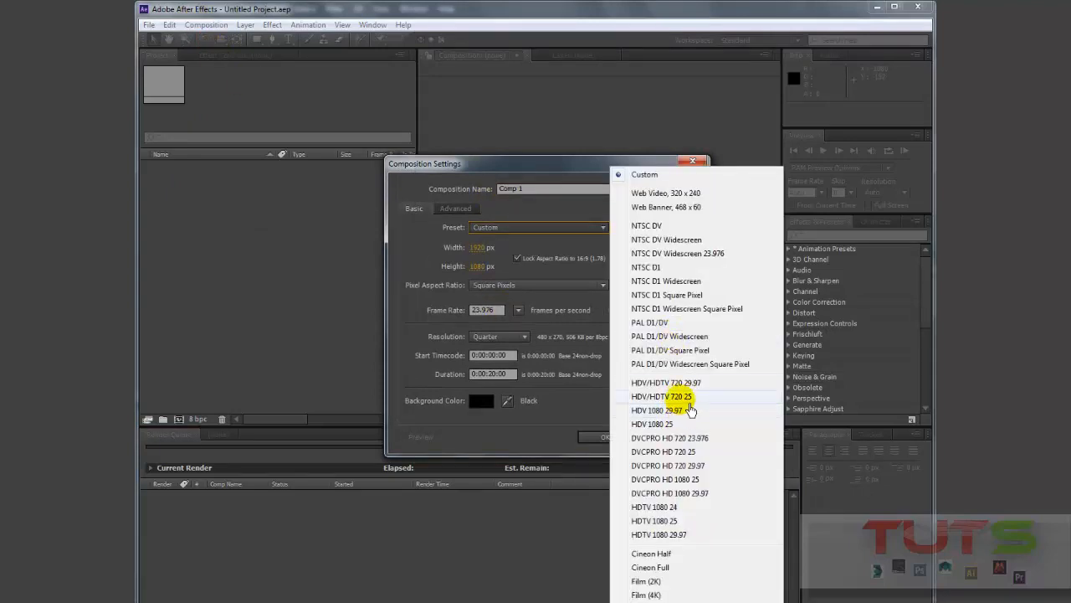
{"action": "left_click", "coordinate": [690, 411]}
{"action": "left_click", "coordinate": [555, 228]}
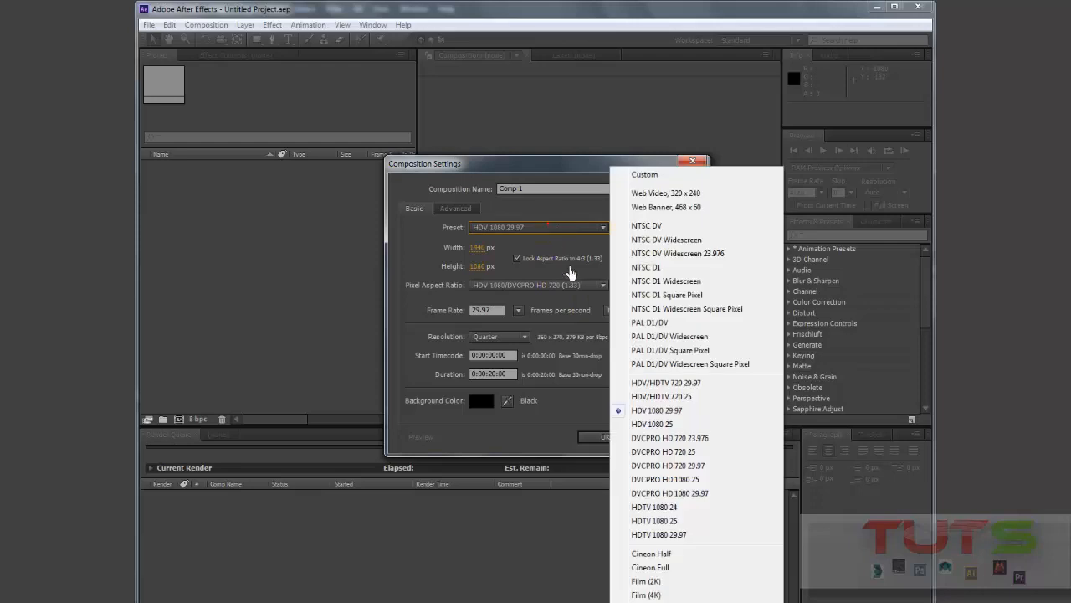
{"action": "left_click", "coordinate": [669, 397]}
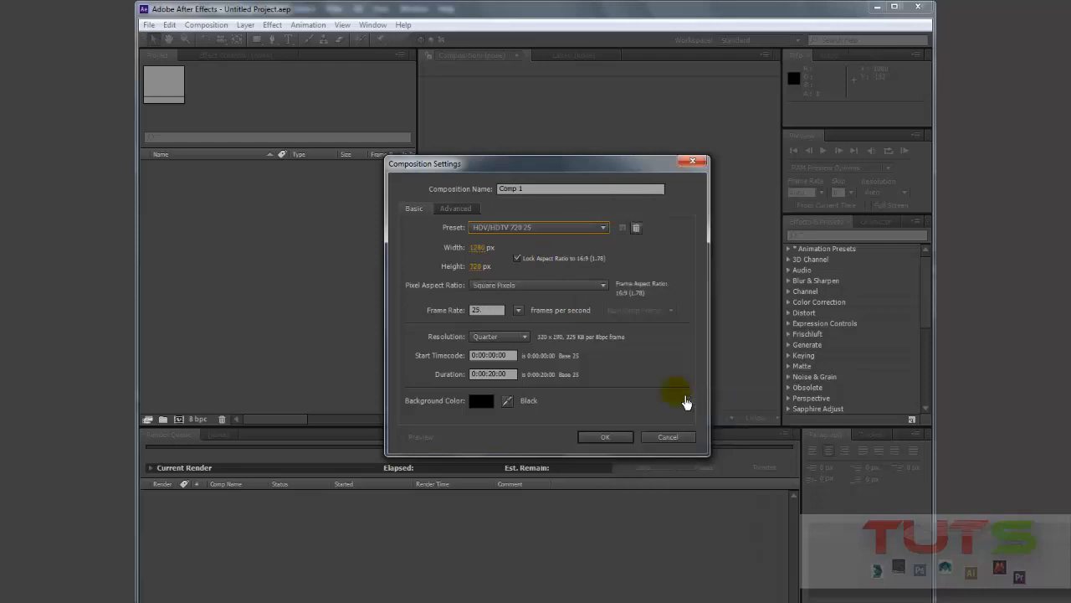
{"action": "left_click", "coordinate": [605, 438]}
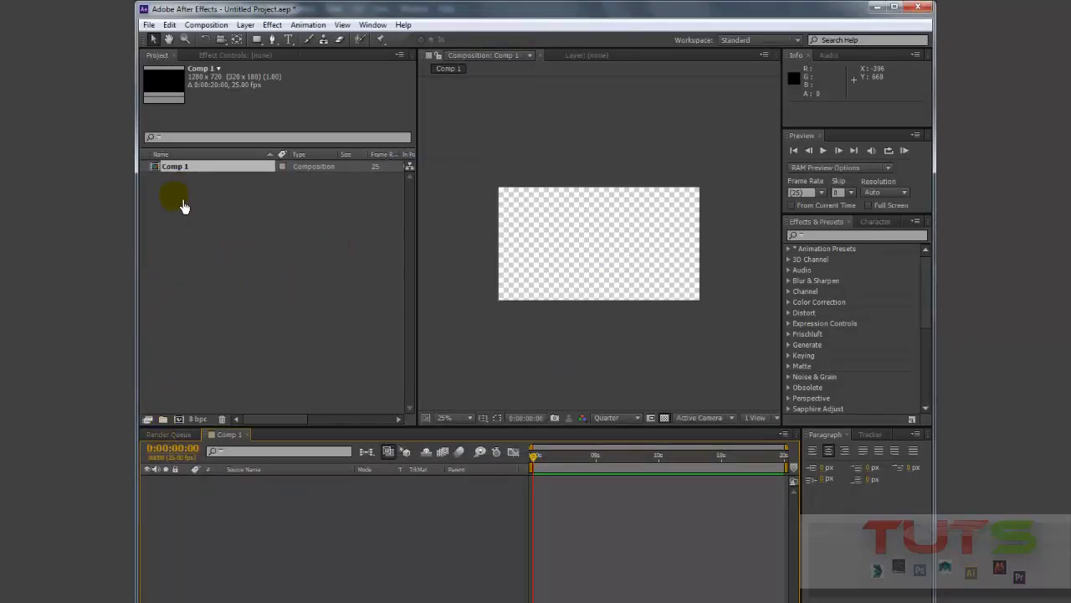
Import TUTS LOGO.psd as Composition - Retain Layer Sizes with layer styles merged into footage
{"action": "left_click", "coordinate": [149, 25]}
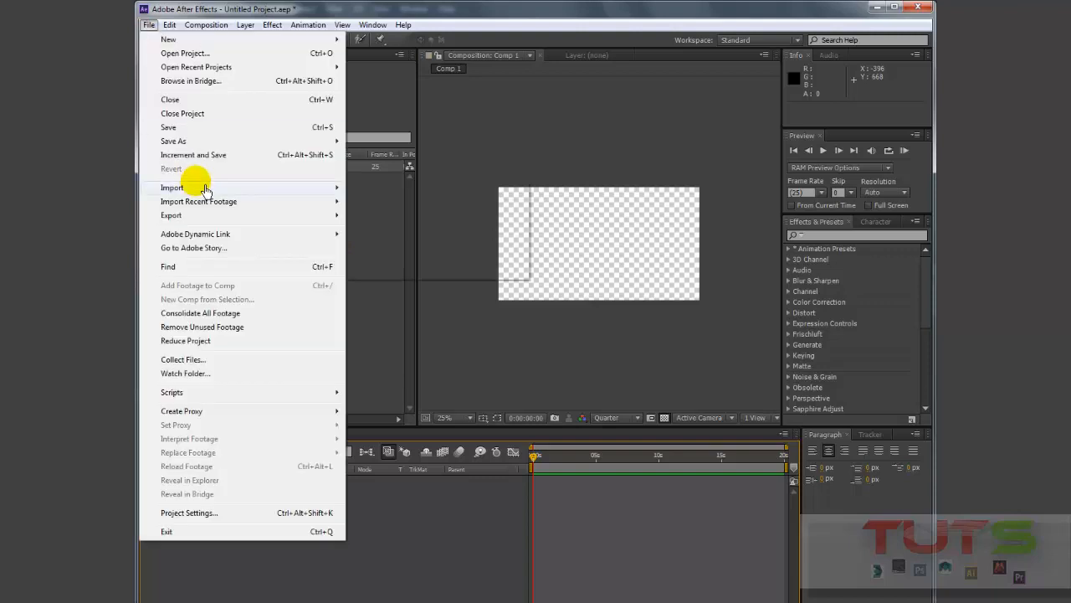
{"action": "mouse_move", "coordinate": [204, 189]}
{"action": "left_click", "coordinate": [400, 191]}
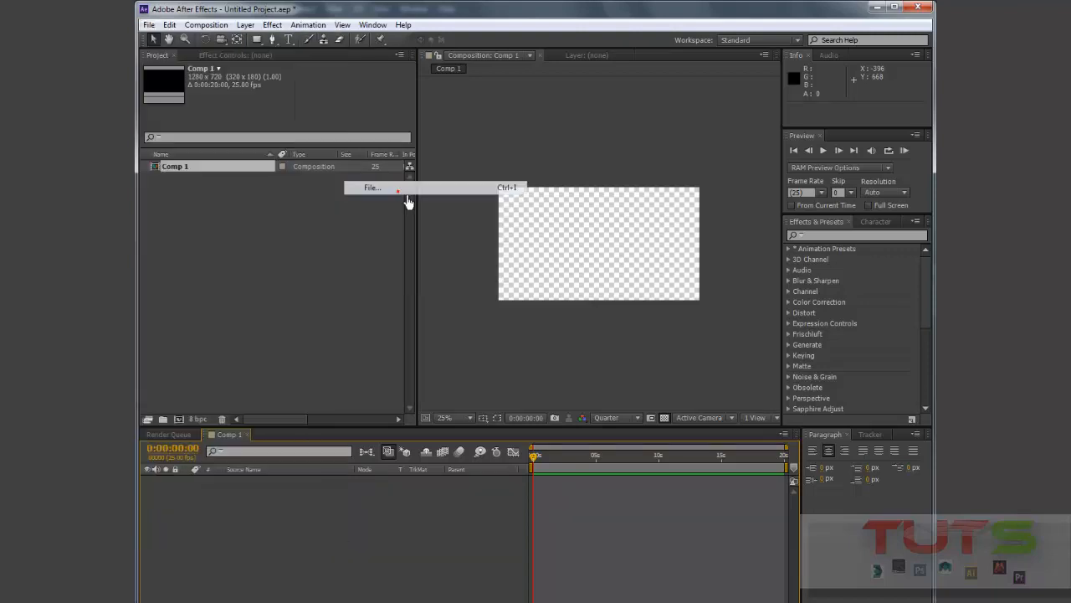
{"action": "double_click", "coordinate": [372, 175]}
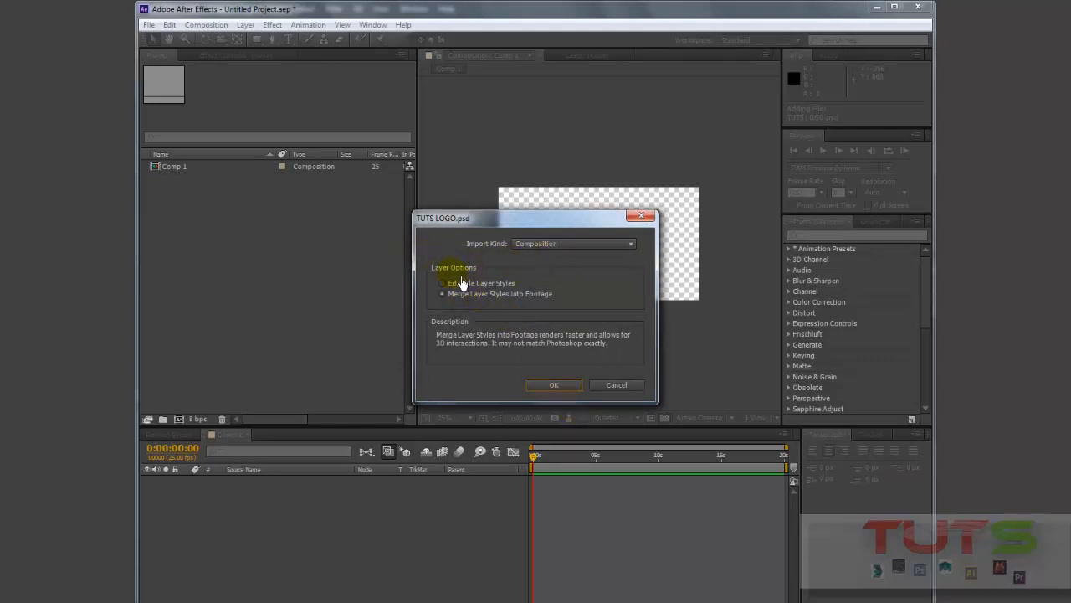
{"action": "left_click", "coordinate": [461, 284]}
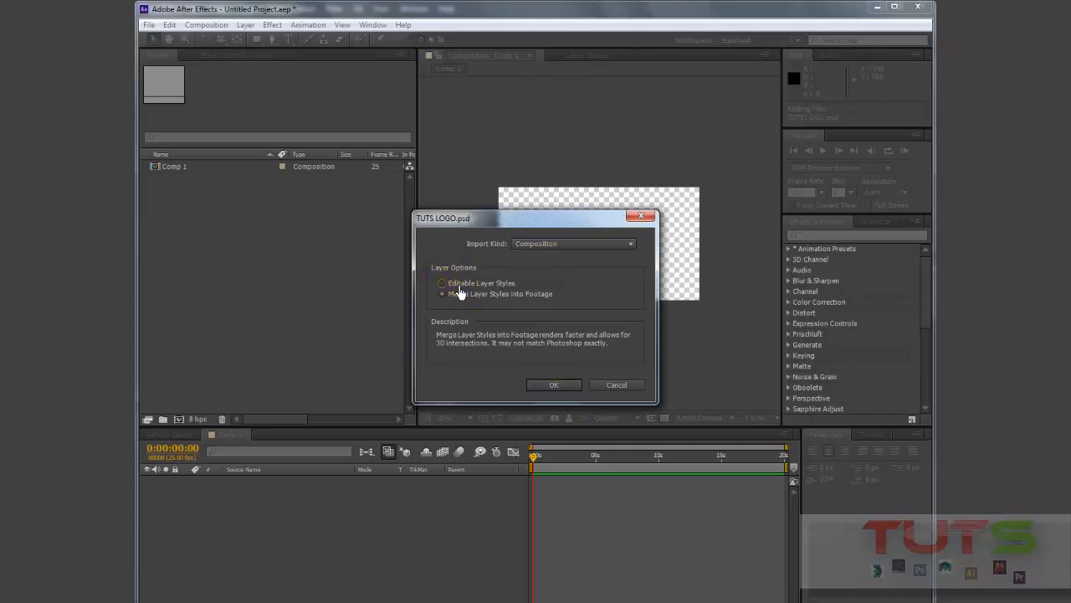
{"action": "left_click", "coordinate": [534, 248]}
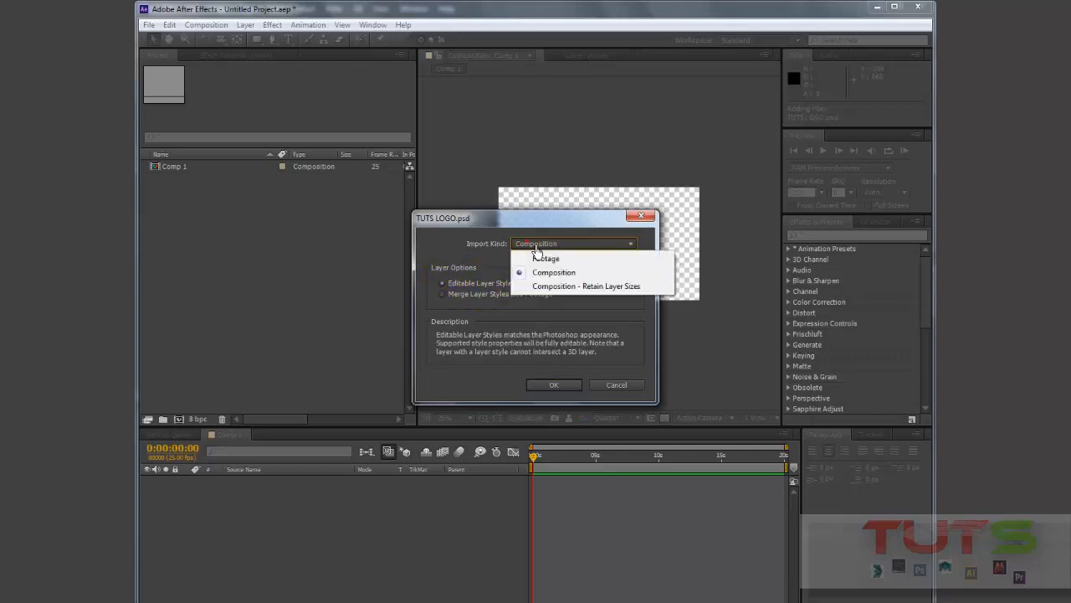
{"action": "left_click", "coordinate": [559, 287]}
{"action": "left_click", "coordinate": [565, 246]}
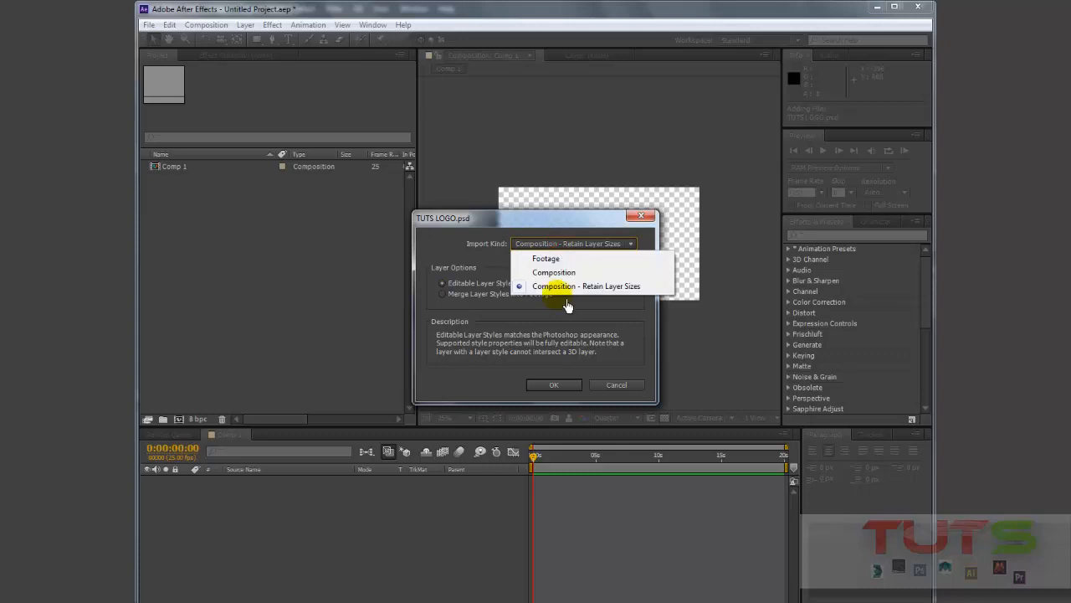
{"action": "left_click", "coordinate": [565, 287]}
{"action": "left_click", "coordinate": [456, 298]}
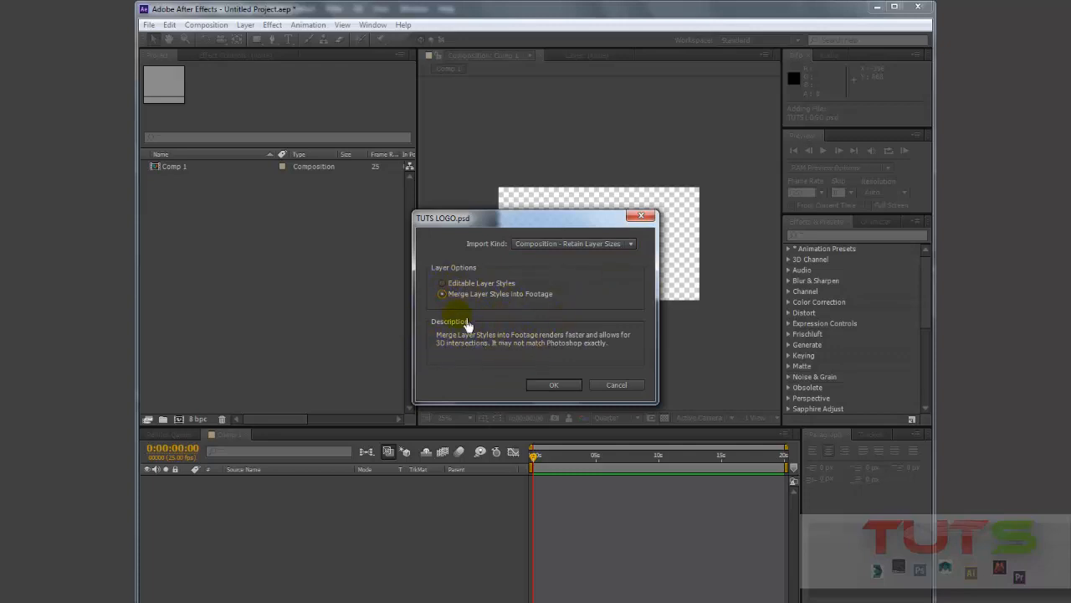
{"action": "left_click", "coordinate": [551, 387]}
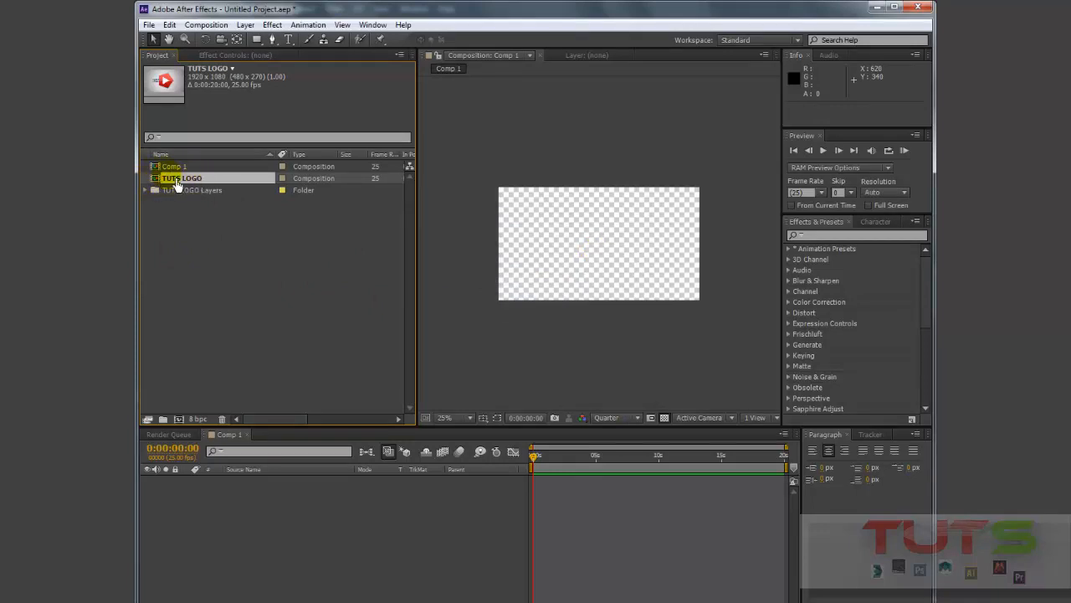
Delete the empty Comp 1 composition from the project
{"action": "left_click", "coordinate": [174, 168]}
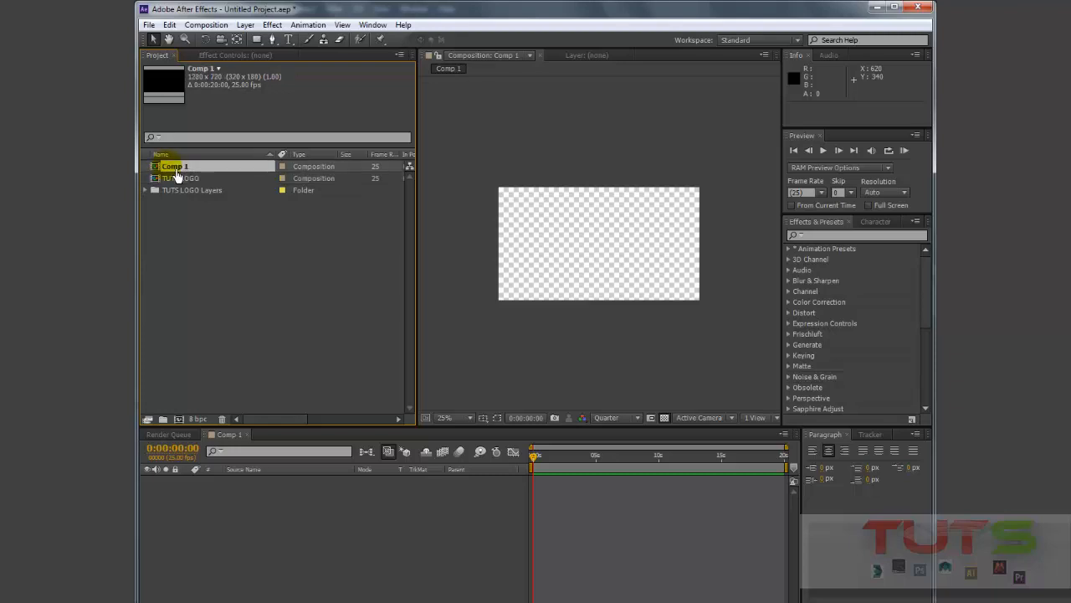
{"action": "right_click", "coordinate": [160, 165]}
{"action": "left_click", "coordinate": [155, 209]}
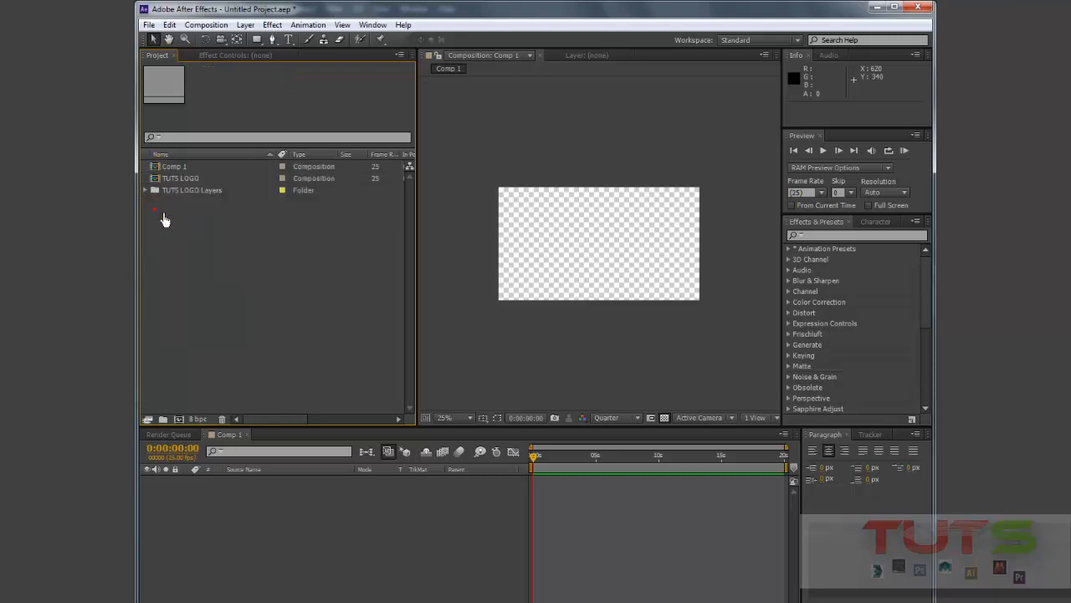
{"action": "left_click", "coordinate": [184, 168]}
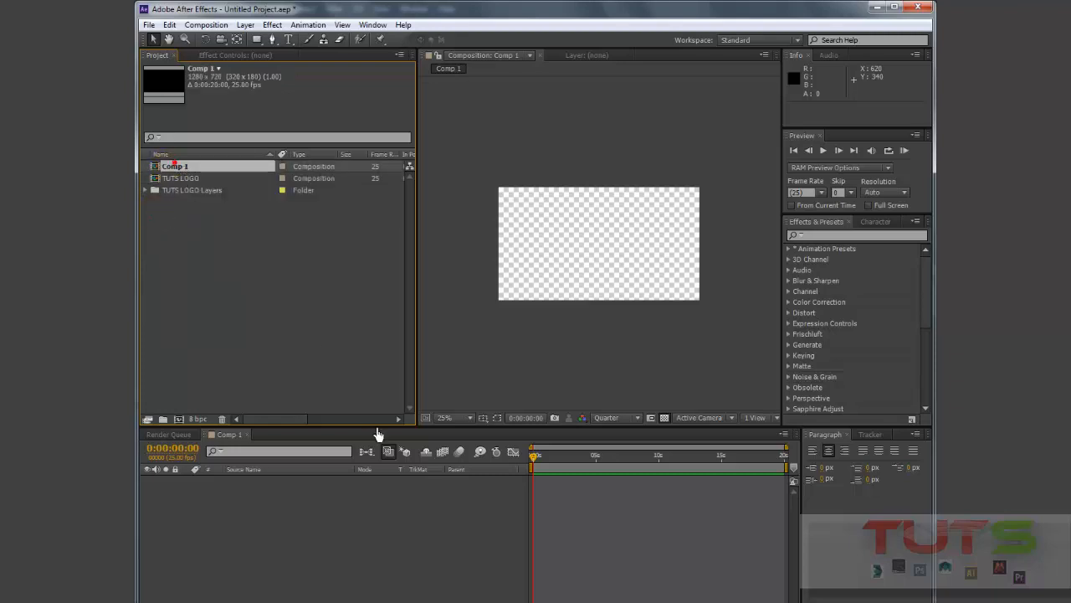
{"action": "left_click", "coordinate": [222, 418]}
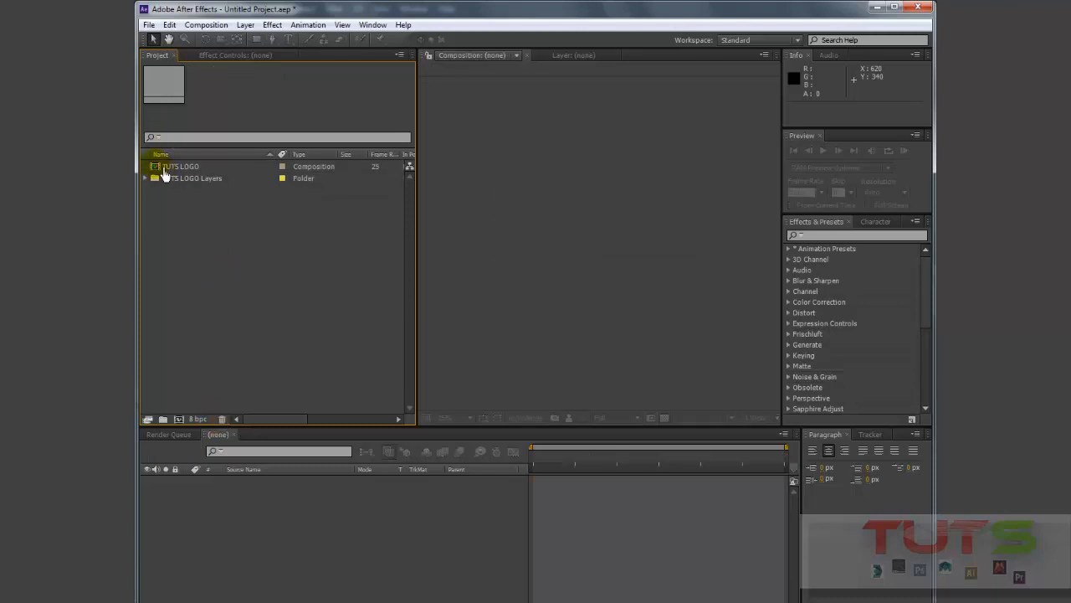
Open the TUTS LOGO composition and examine which part of the artwork each of its layers holds
{"action": "double_click", "coordinate": [165, 172]}
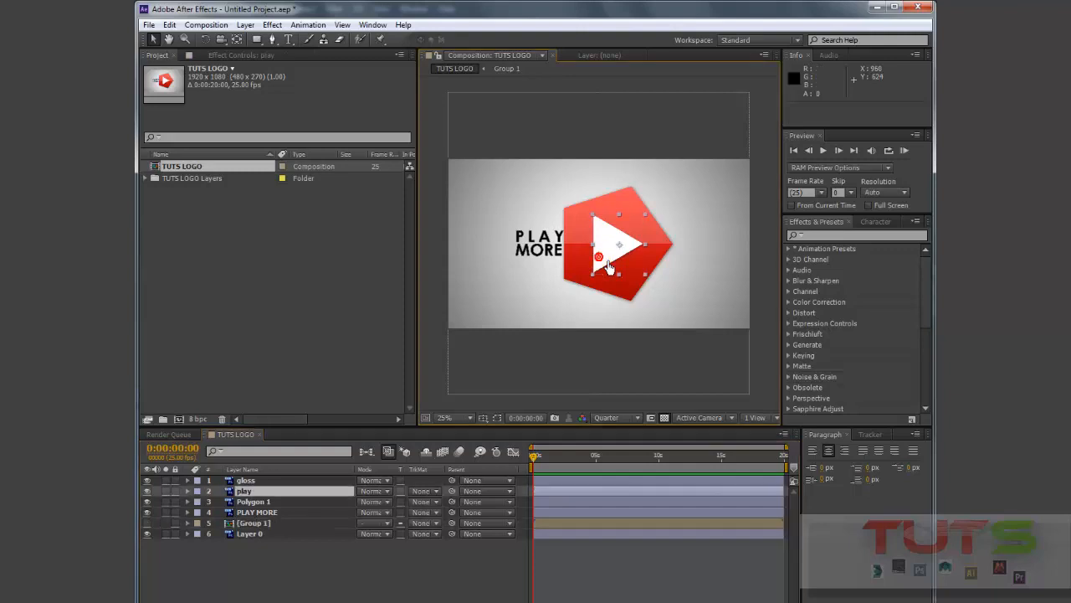
{"action": "left_click", "coordinate": [590, 249]}
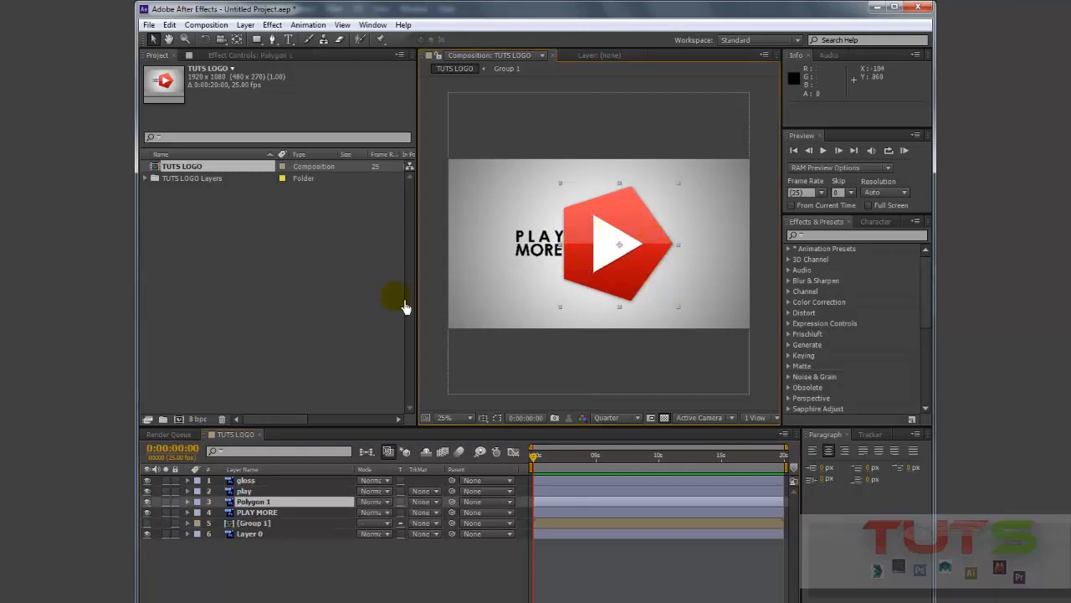
{"action": "left_click", "coordinate": [263, 482]}
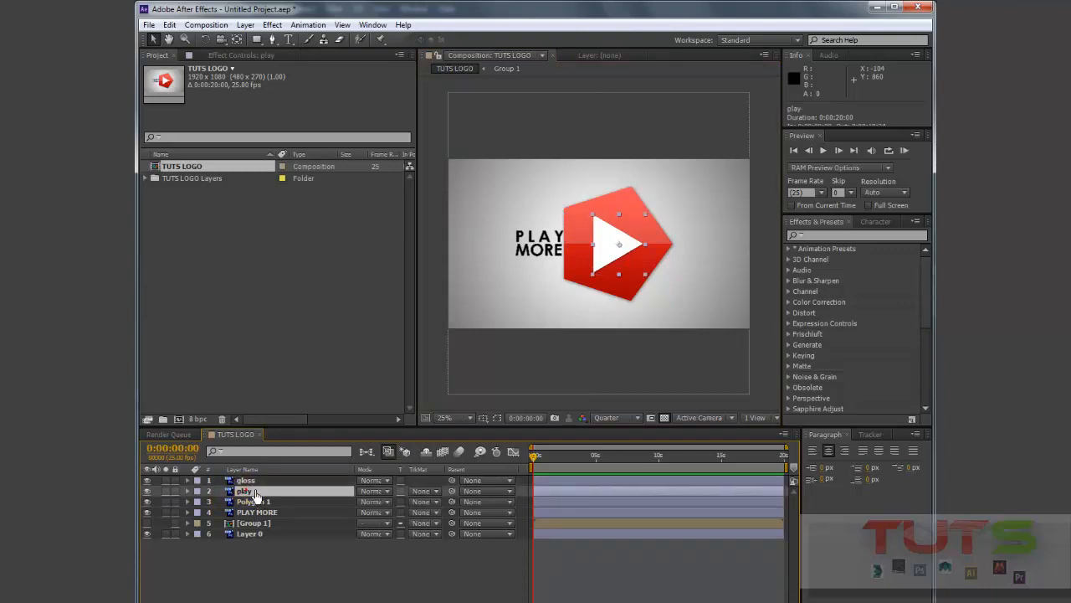
{"action": "left_click", "coordinate": [256, 502]}
{"action": "left_click", "coordinate": [255, 513]}
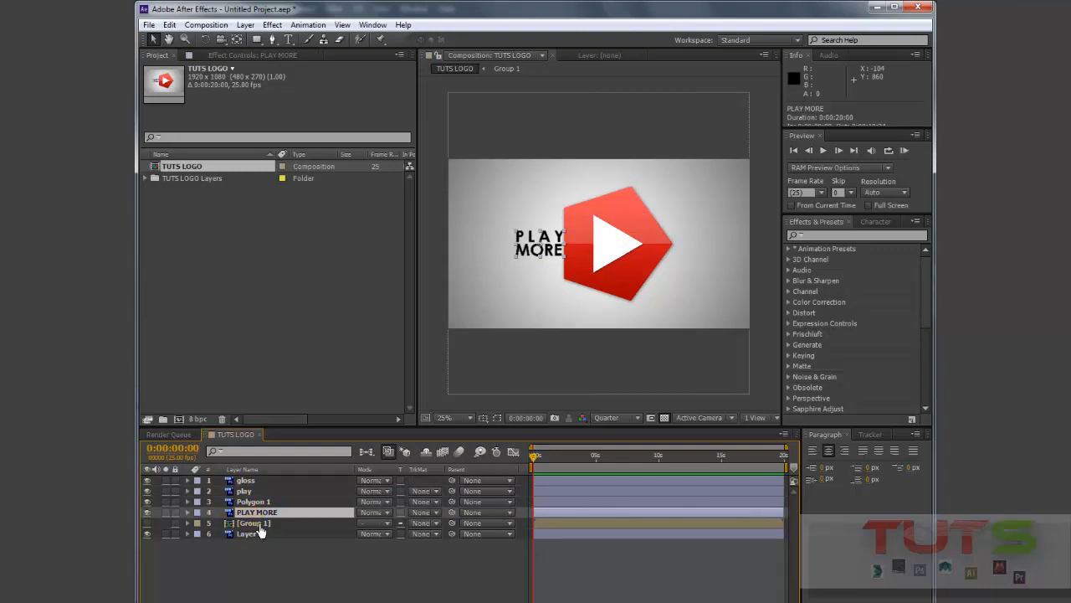
{"action": "left_click", "coordinate": [259, 524]}
{"action": "left_click", "coordinate": [259, 513]}
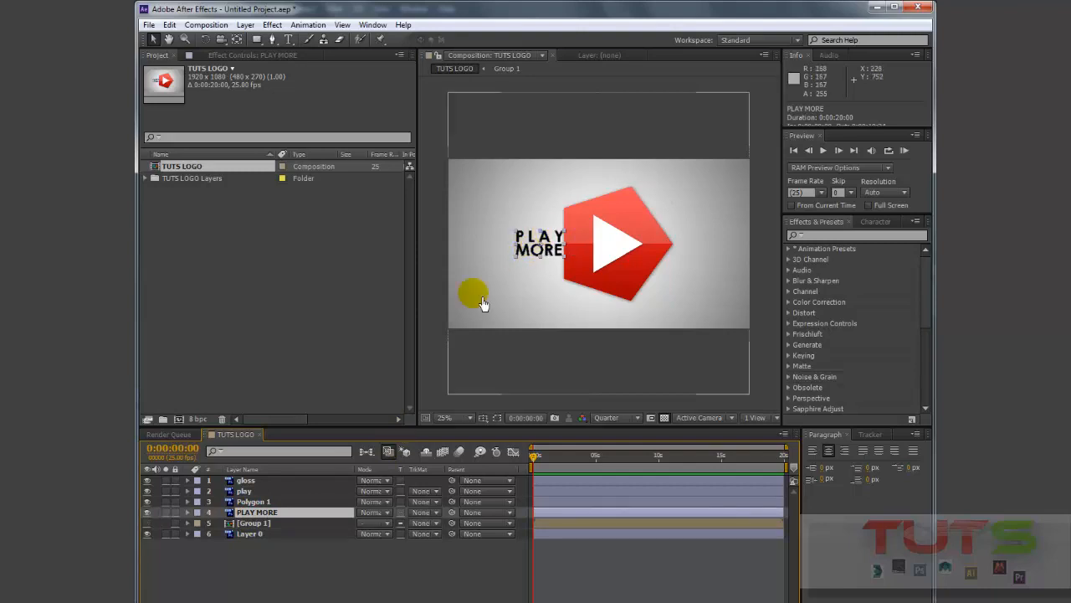
{"action": "left_click", "coordinate": [259, 525]}
{"action": "left_click", "coordinate": [258, 535]}
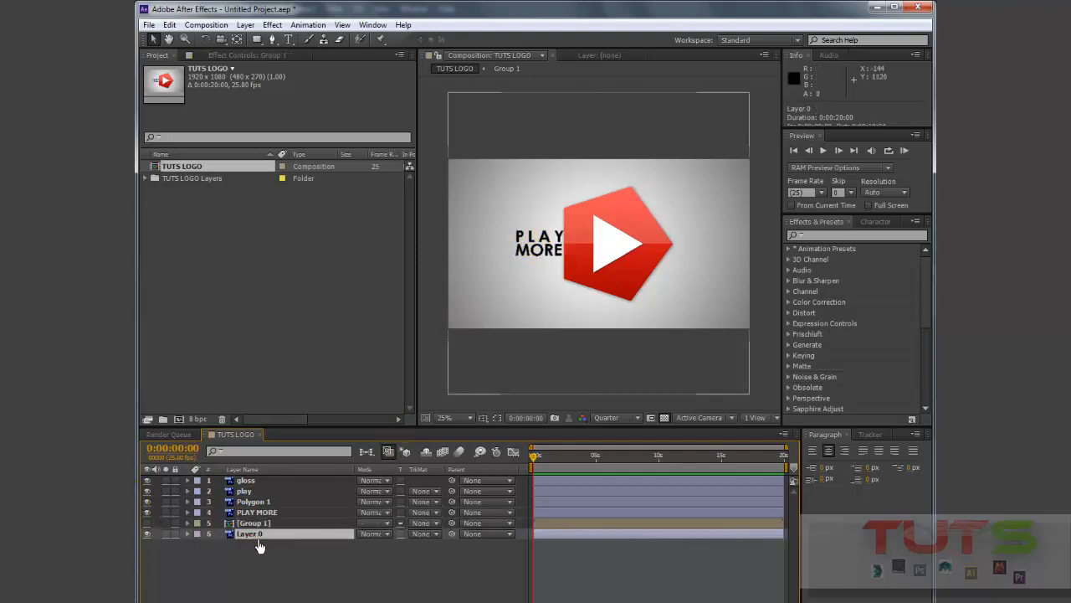
{"action": "left_click", "coordinate": [254, 525]}
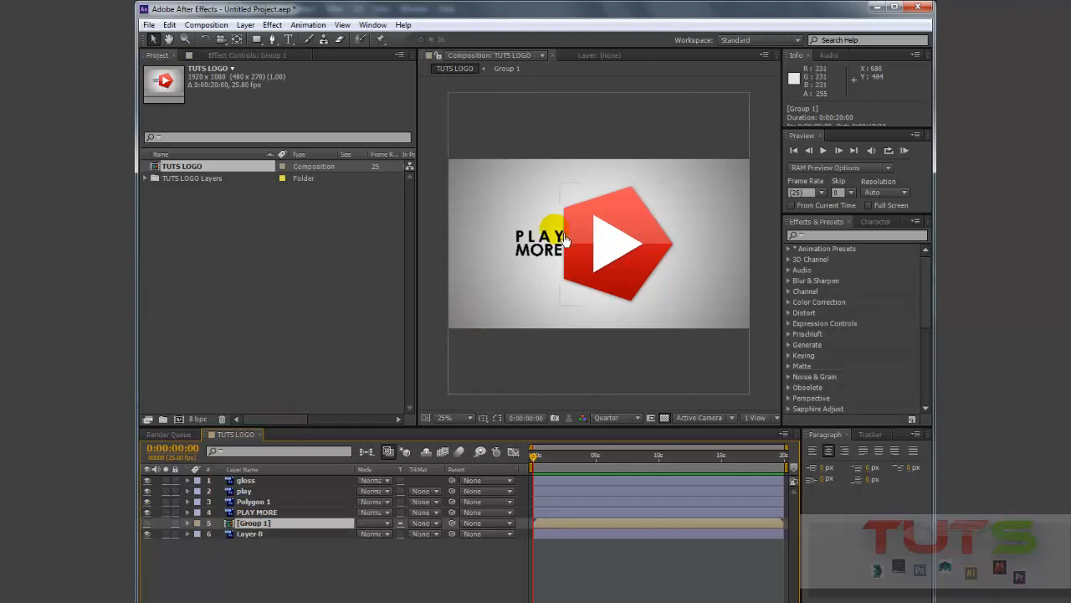
{"action": "left_click", "coordinate": [622, 255]}
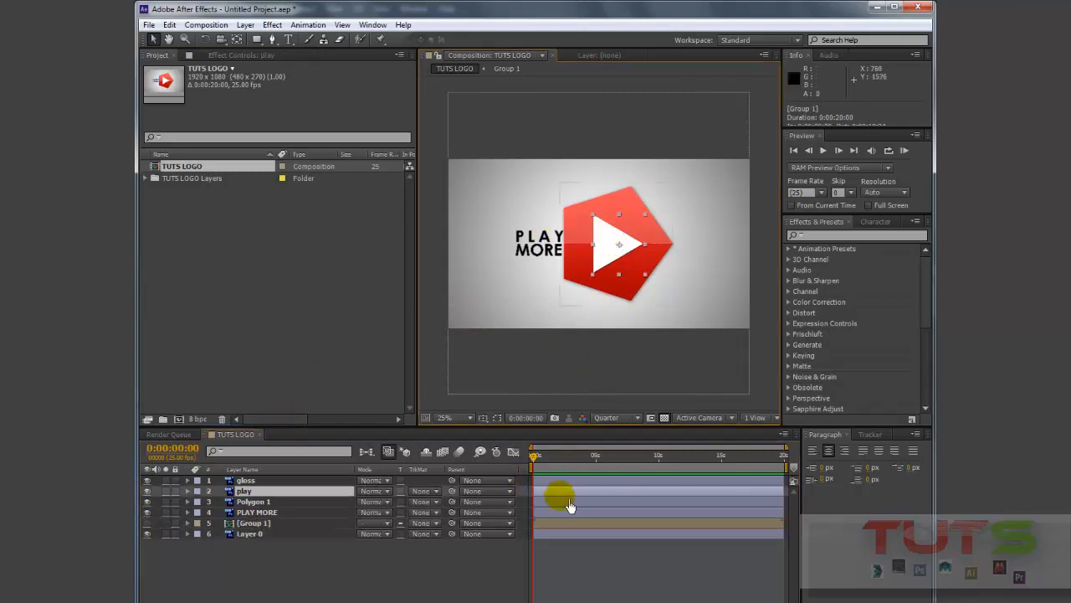
{"action": "left_click", "coordinate": [601, 289]}
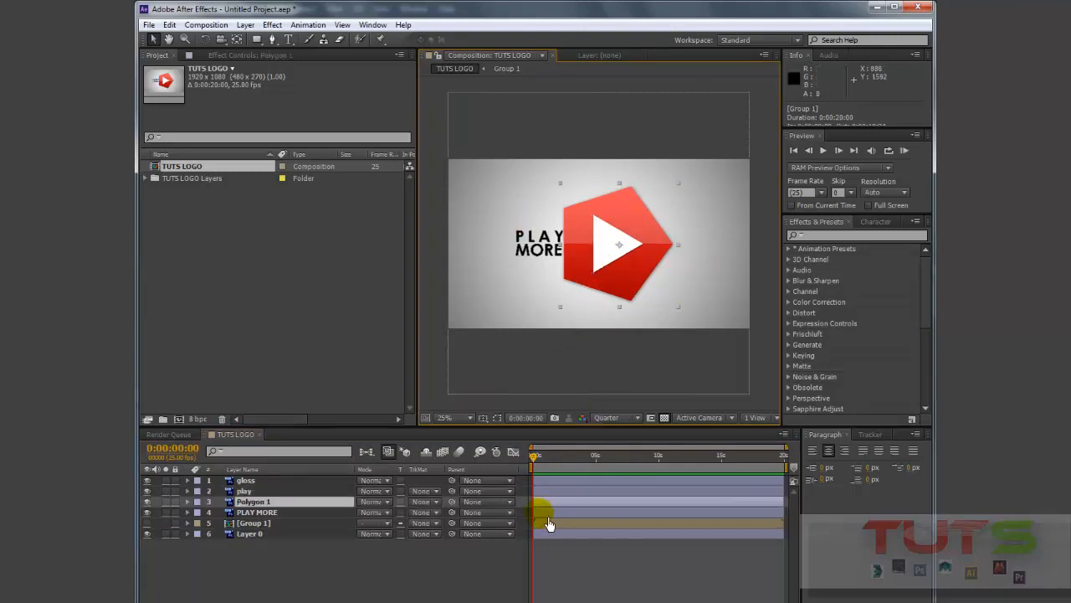
Move the Polygon 1 layer directly above Layer 0 and check the Group 1 layer by toggling its visibility on and off
{"action": "left_click_drag", "start_coordinate": [240, 503], "coordinate": [255, 527]}
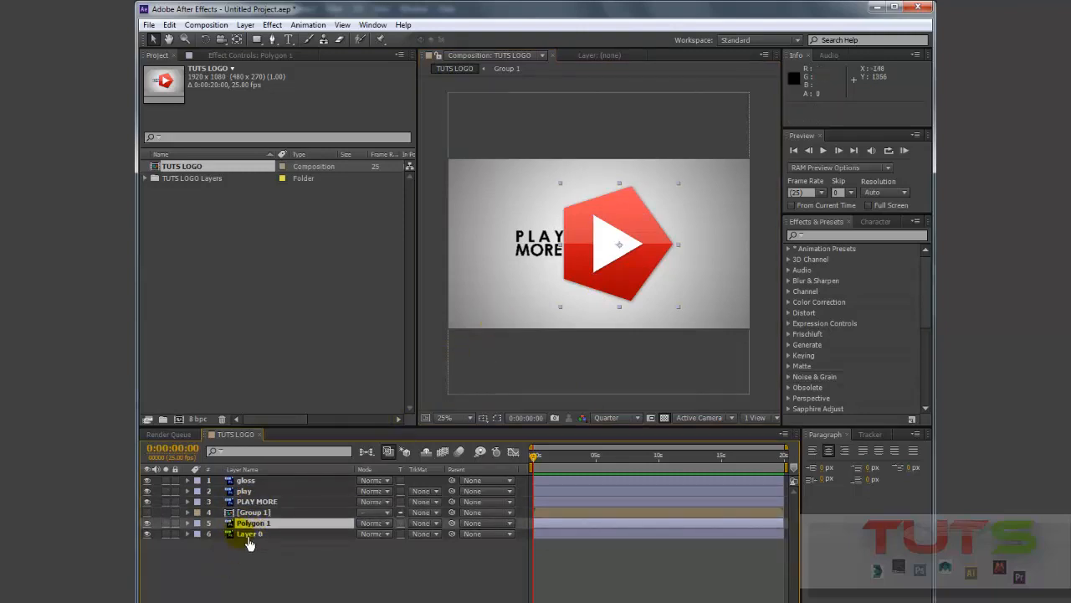
{"action": "left_click", "coordinate": [251, 512]}
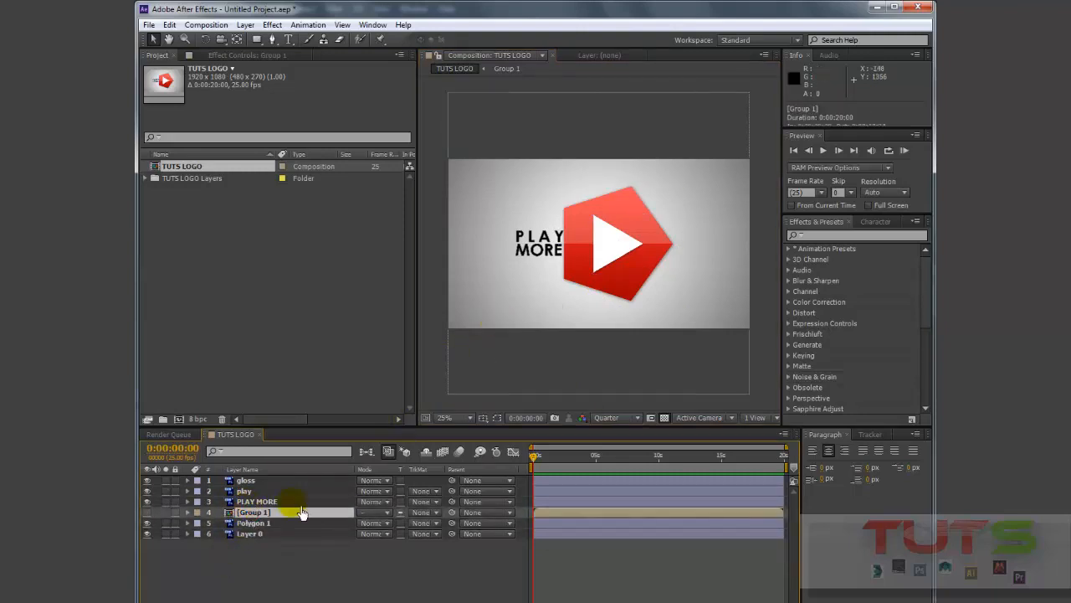
{"action": "left_click", "coordinate": [148, 514]}
{"action": "left_click", "coordinate": [148, 514]}
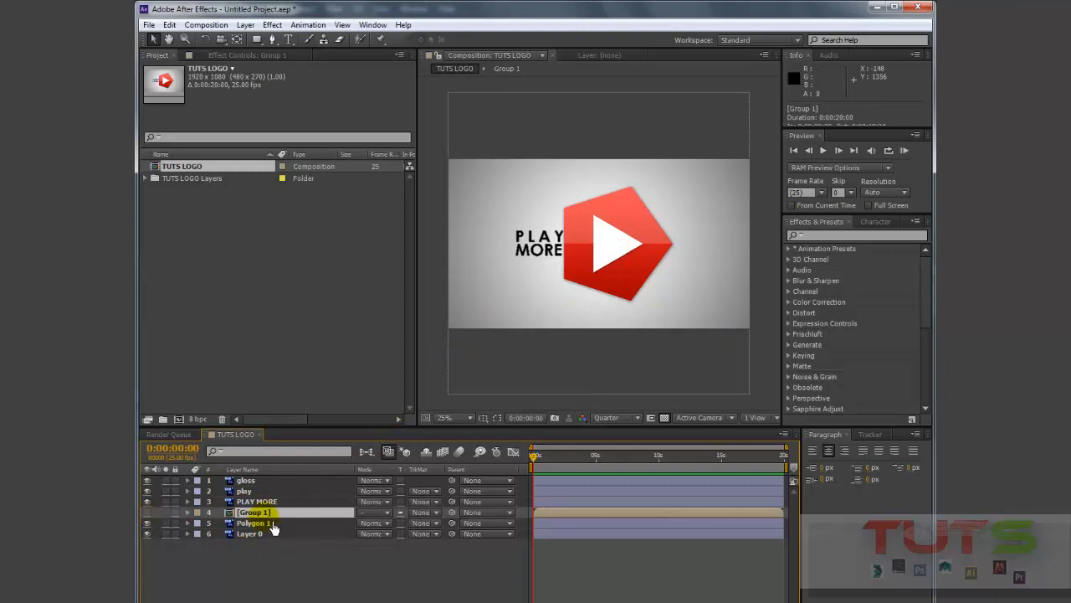
Move the PLAY MORE layer to the top of the layer stack, above gloss
{"action": "left_click", "coordinate": [260, 502]}
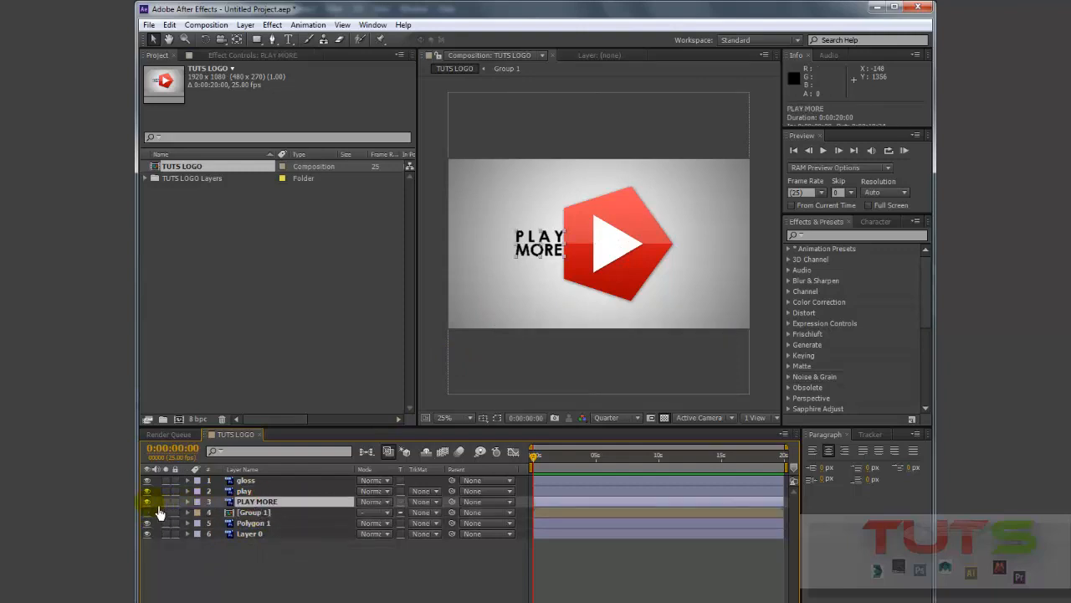
{"action": "left_click", "coordinate": [285, 508]}
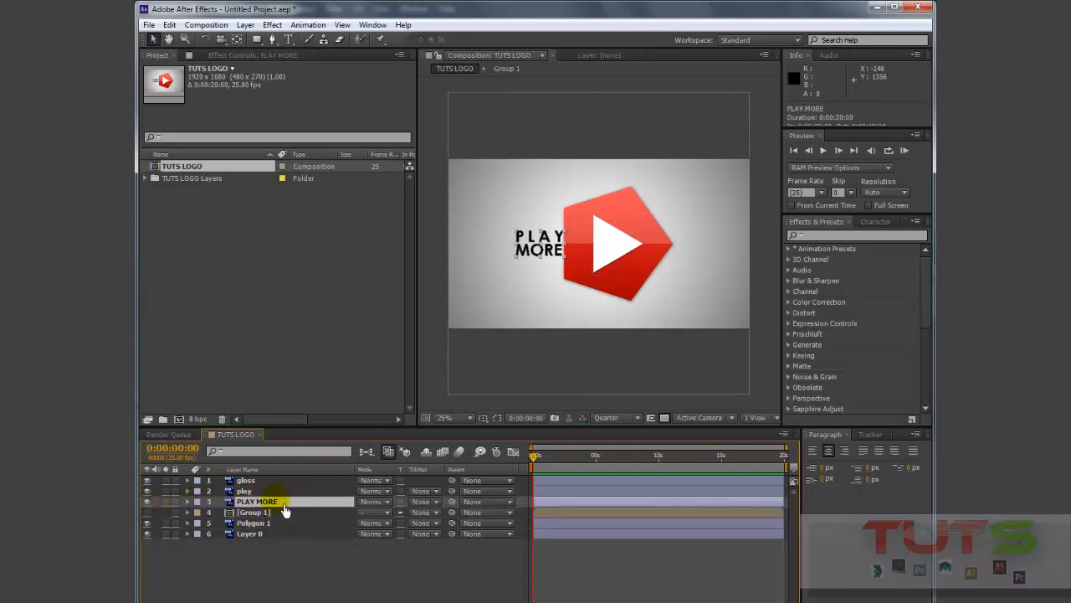
{"action": "left_click_drag", "start_coordinate": [284, 510], "coordinate": [285, 481]}
Inspect the gloss and play layers and move the current time to 0:00:15:03 to review the composition's duration
{"action": "left_click", "coordinate": [247, 491]}
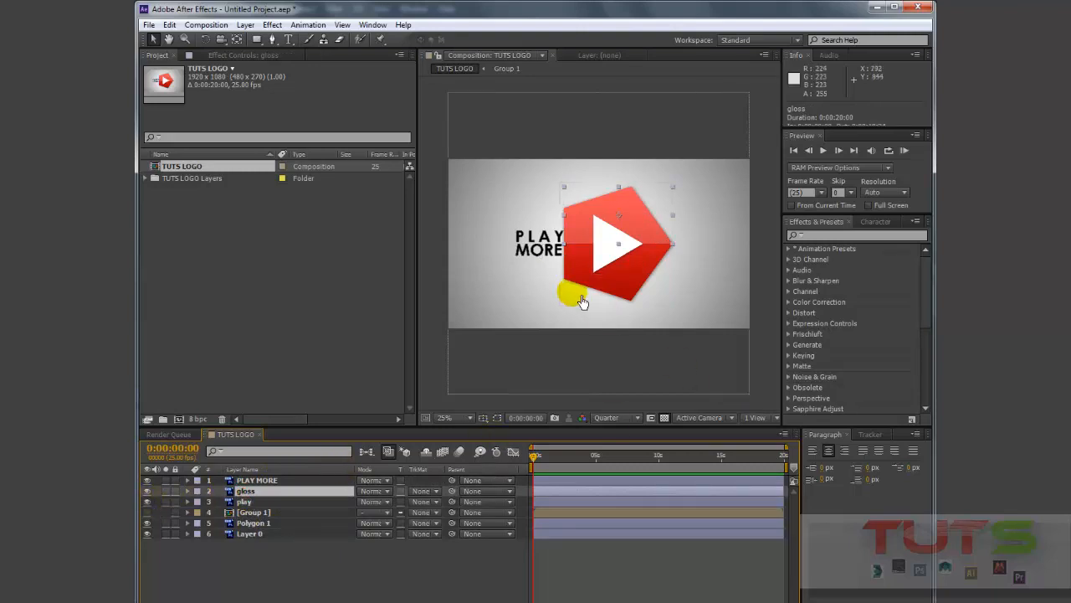
{"action": "left_click_drag", "start_coordinate": [584, 302], "coordinate": [604, 268]}
{"action": "left_click", "coordinate": [602, 266]}
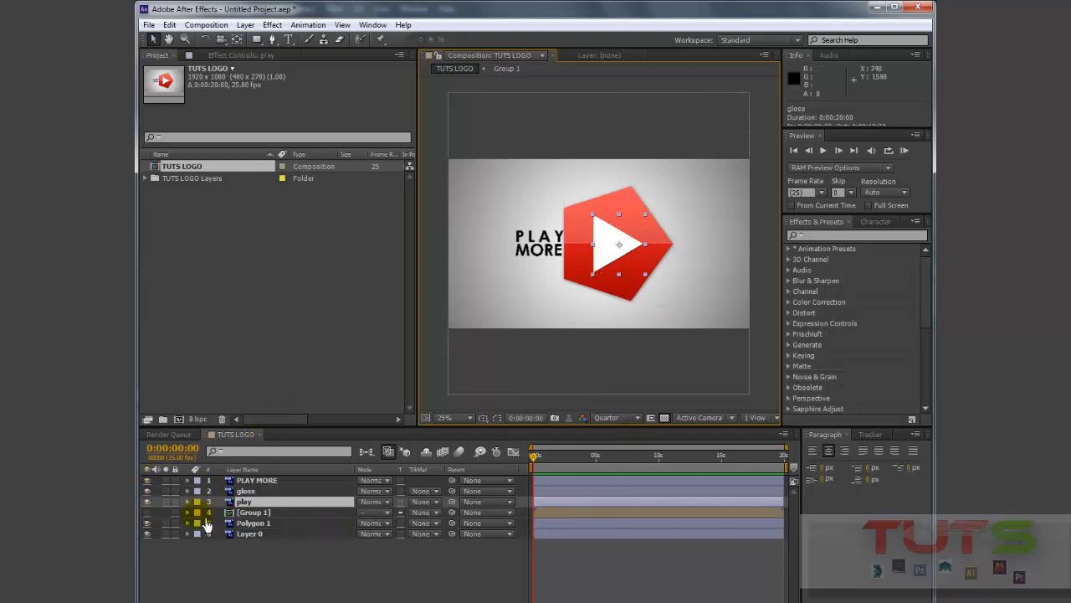
{"action": "left_click_drag", "start_coordinate": [542, 466], "coordinate": [733, 471]}
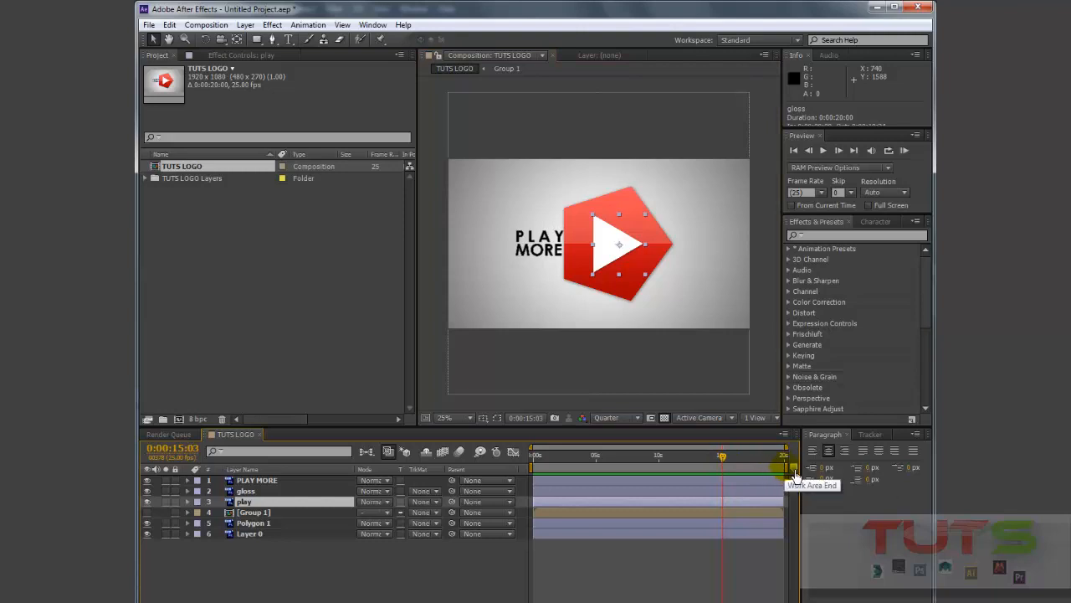
End the work area at about 0:00:15:00 and trim the composition to the work area
{"action": "left_click_drag", "start_coordinate": [792, 474], "coordinate": [733, 484]}
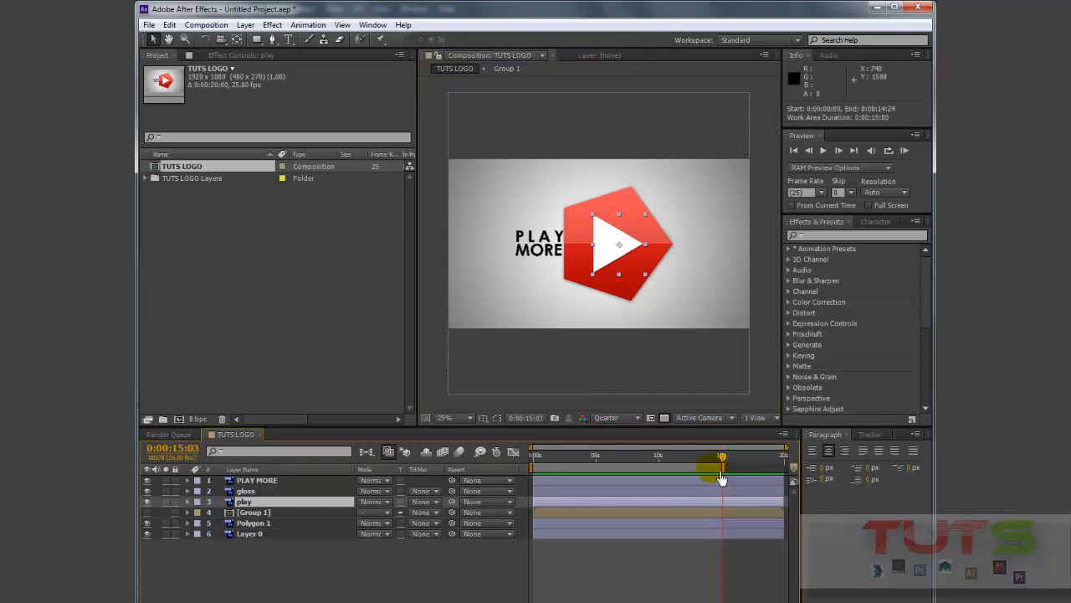
{"action": "right_click", "coordinate": [718, 466]}
{"action": "left_click", "coordinate": [694, 477]}
{"action": "right_click", "coordinate": [691, 471]}
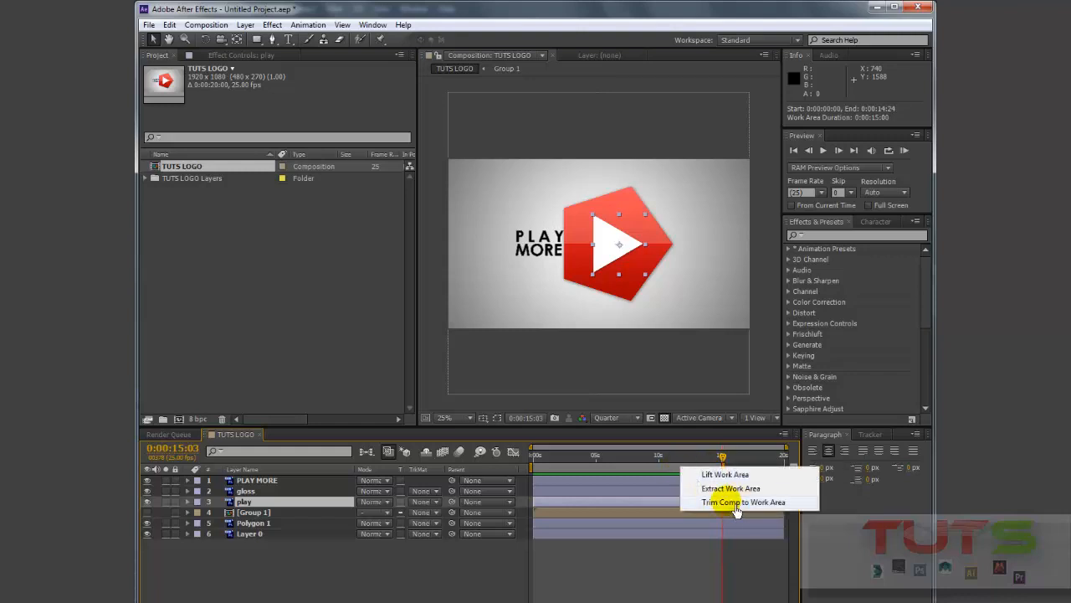
{"action": "left_click", "coordinate": [724, 504]}
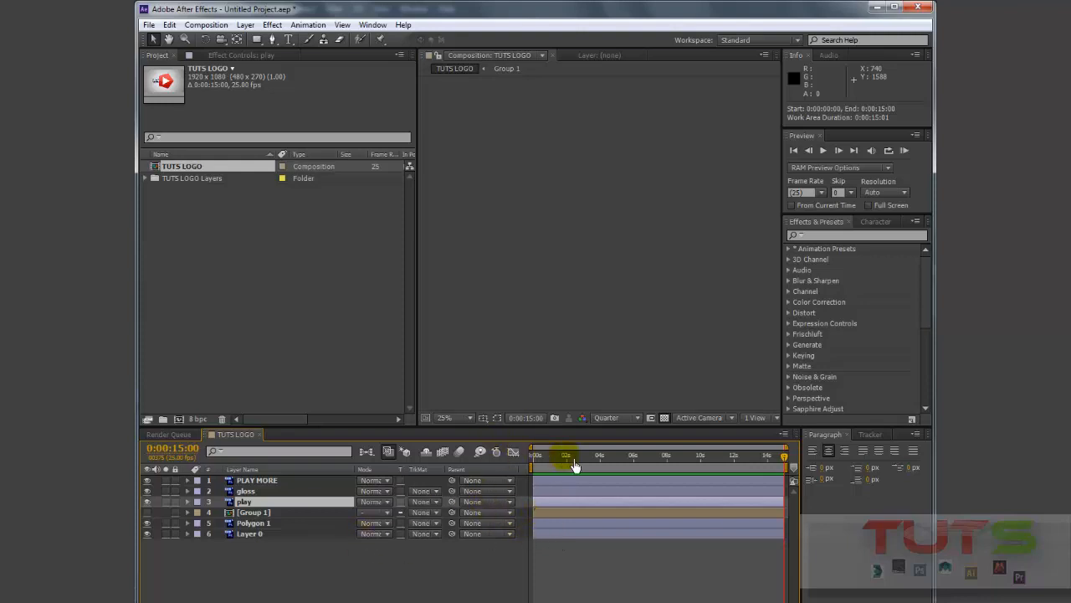
Trim the start of the Polygon 1 layer to about 0:00:01:00
{"action": "mouse_move", "coordinate": [572, 459]}
{"action": "left_mouse_down"}
{"action": "mouse_move", "coordinate": [516, 466]}
{"action": "mouse_move", "coordinate": [575, 462]}
{"action": "mouse_move", "coordinate": [535, 466]}
{"action": "mouse_move", "coordinate": [576, 464]}
{"action": "mouse_move", "coordinate": [560, 467]}
{"action": "left_mouse_up"}
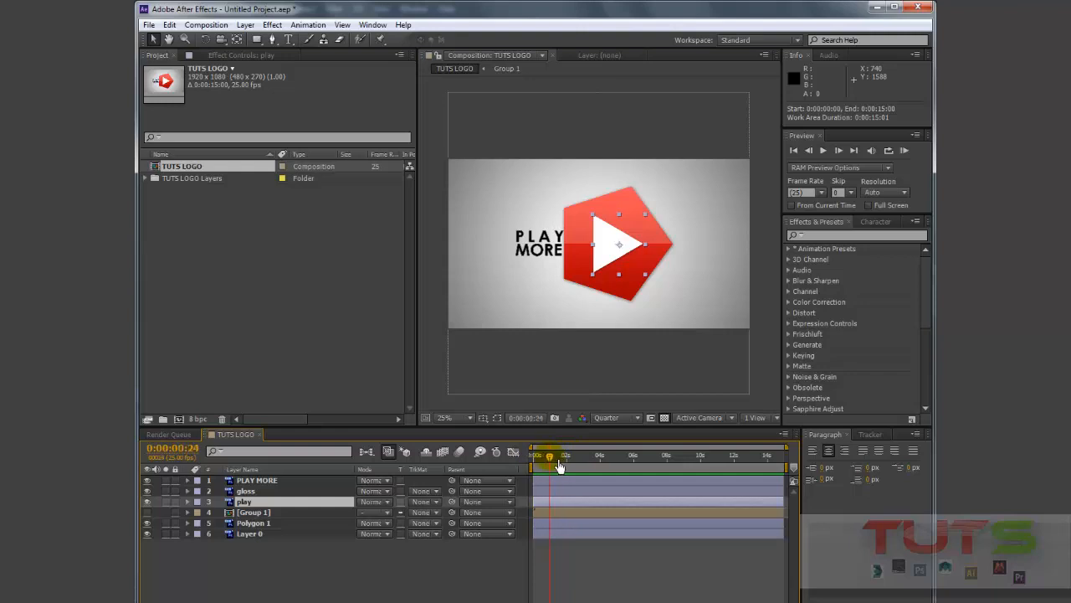
{"action": "left_click", "coordinate": [549, 525]}
{"action": "left_click_drag", "start_coordinate": [541, 534], "coordinate": [561, 533]}
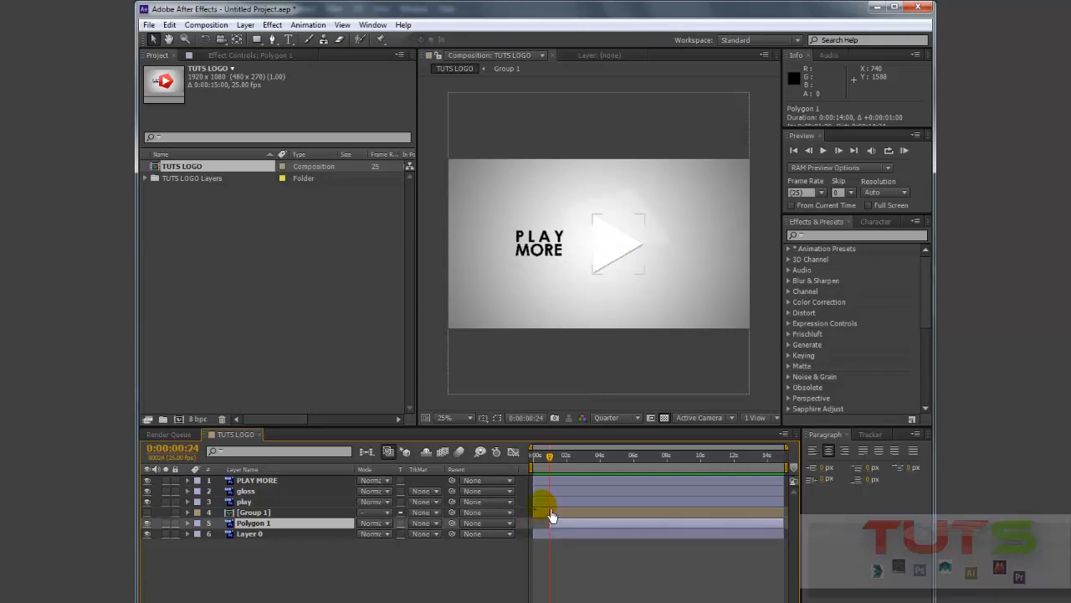
Trim the play layer so it starts at about 0:00:03:23 and scrub the timeline around that point to check it
{"action": "left_click", "coordinate": [546, 504]}
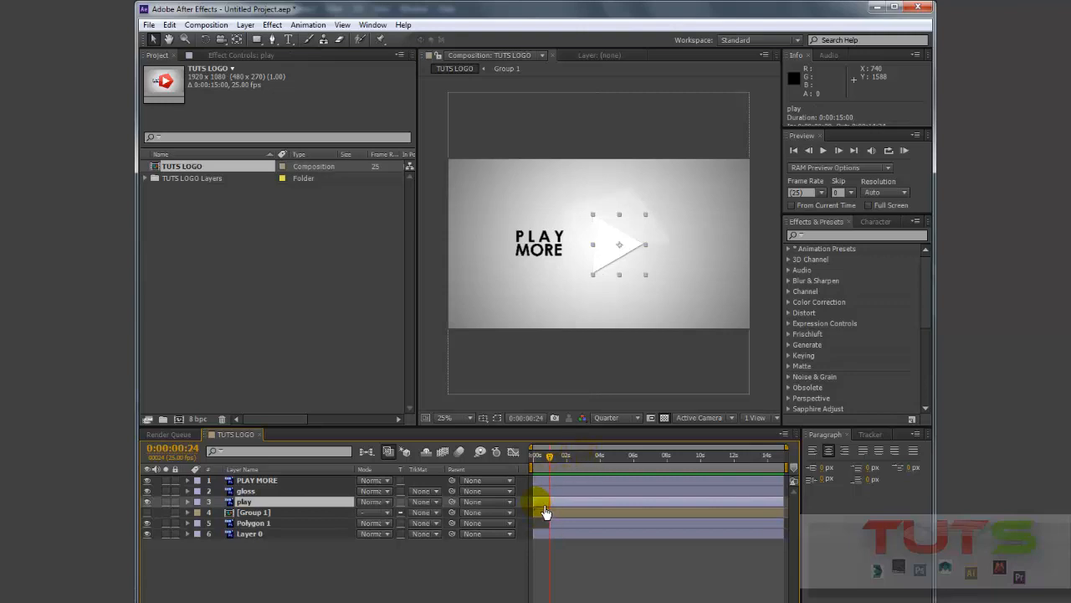
{"action": "left_click_drag", "start_coordinate": [544, 507], "coordinate": [605, 501]}
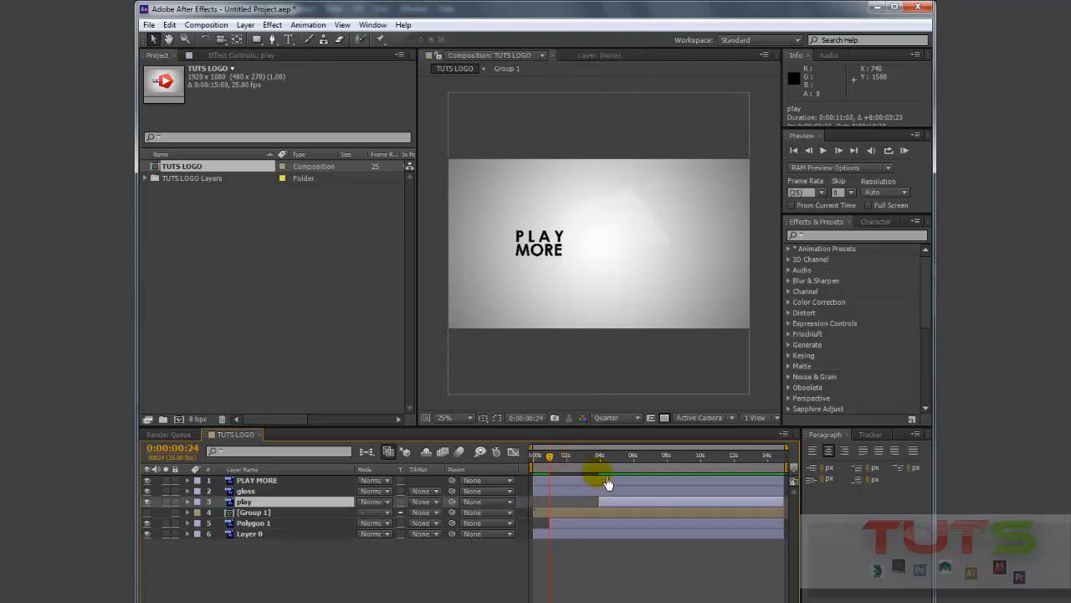
{"action": "mouse_move", "coordinate": [604, 458]}
{"action": "left_mouse_down"}
{"action": "mouse_move", "coordinate": [613, 467]}
{"action": "mouse_move", "coordinate": [532, 484]}
{"action": "mouse_move", "coordinate": [611, 476]}
{"action": "mouse_move", "coordinate": [522, 488]}
{"action": "mouse_move", "coordinate": [603, 471]}
{"action": "left_mouse_up"}
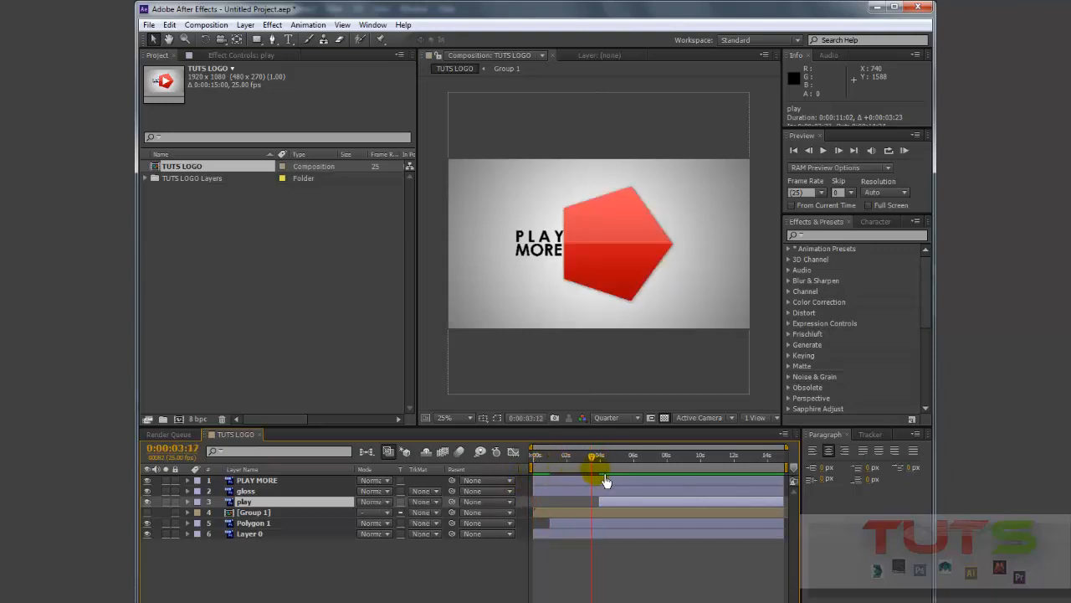
Trim the PLAY MORE layer so it starts at 0:00:07:24 and scrub through the composition up to that time
{"action": "left_click", "coordinate": [562, 492]}
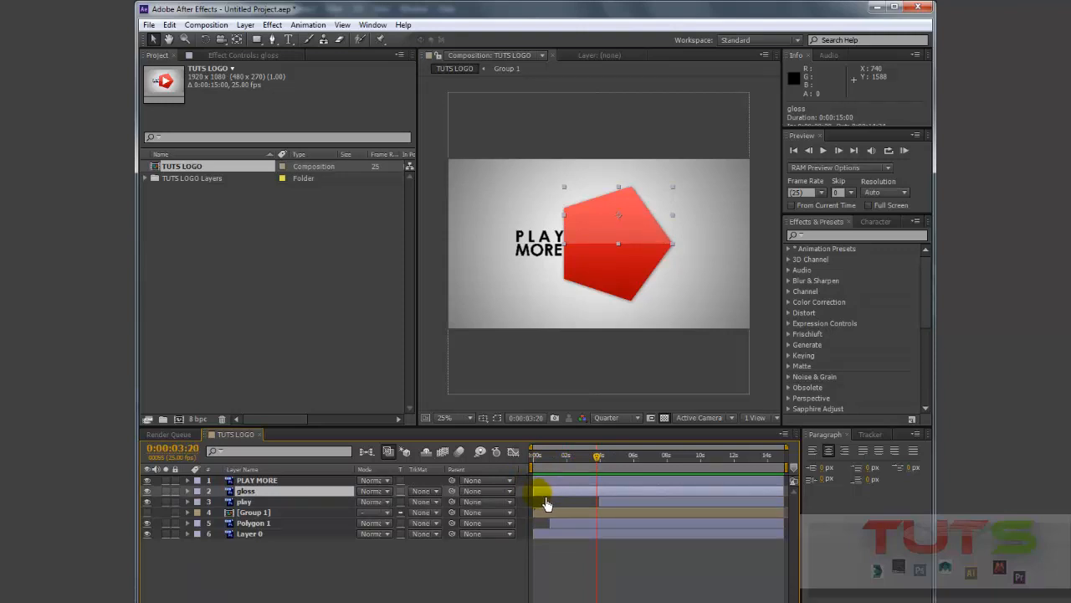
{"action": "left_click", "coordinate": [554, 481]}
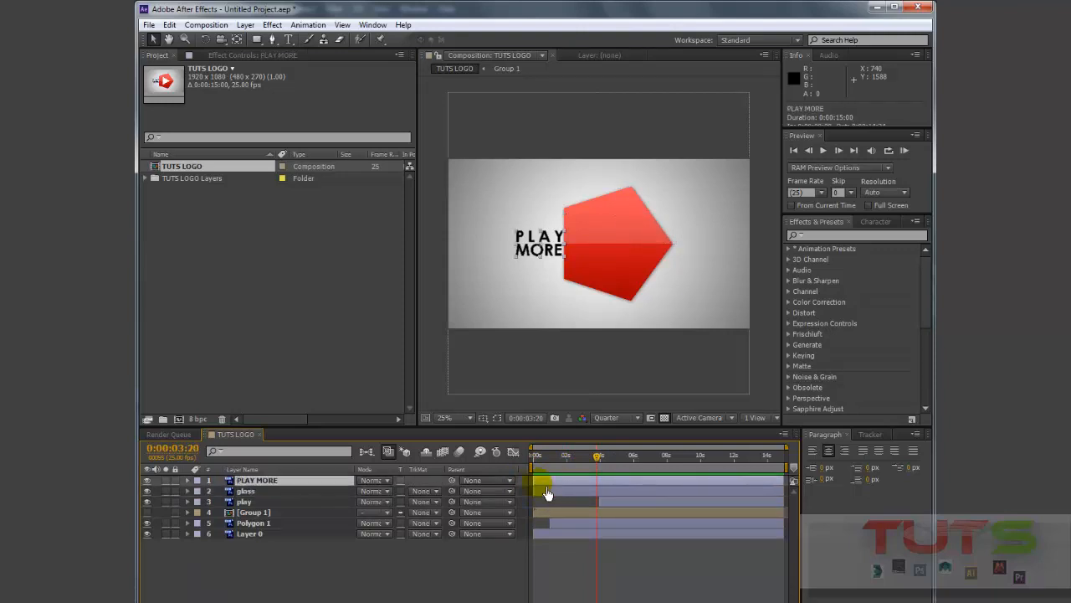
{"action": "left_click_drag", "start_coordinate": [540, 490], "coordinate": [669, 483]}
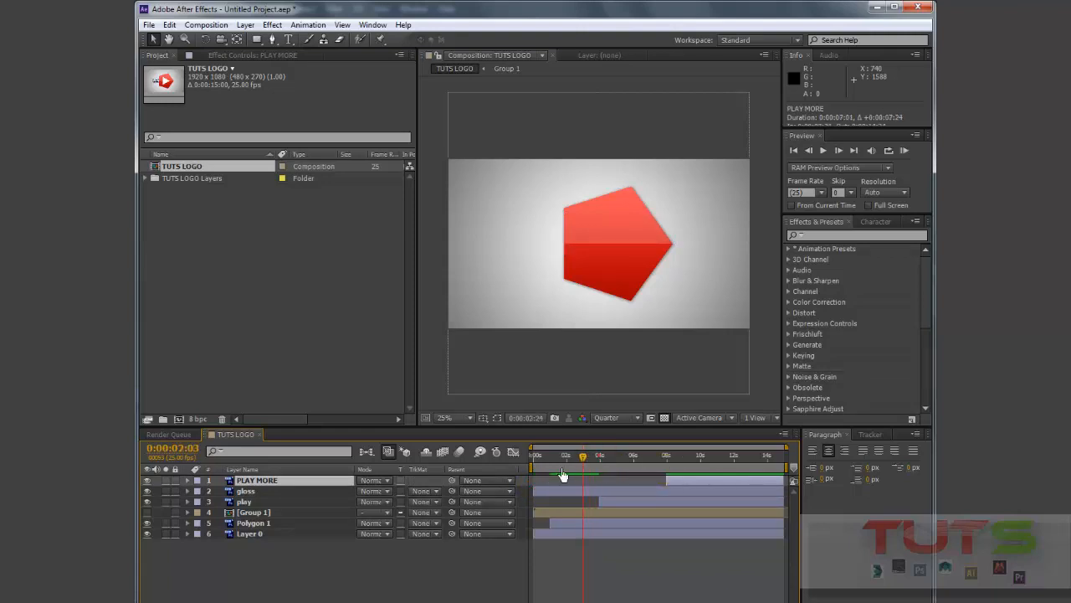
{"action": "key", "text": "Home"}
{"action": "left_click_drag", "start_coordinate": [553, 480], "coordinate": [677, 475]}
Trim the gloss layer so it starts at about 0:00:09:23 and return the current time to 0:00:00:00
{"action": "left_click", "coordinate": [248, 491]}
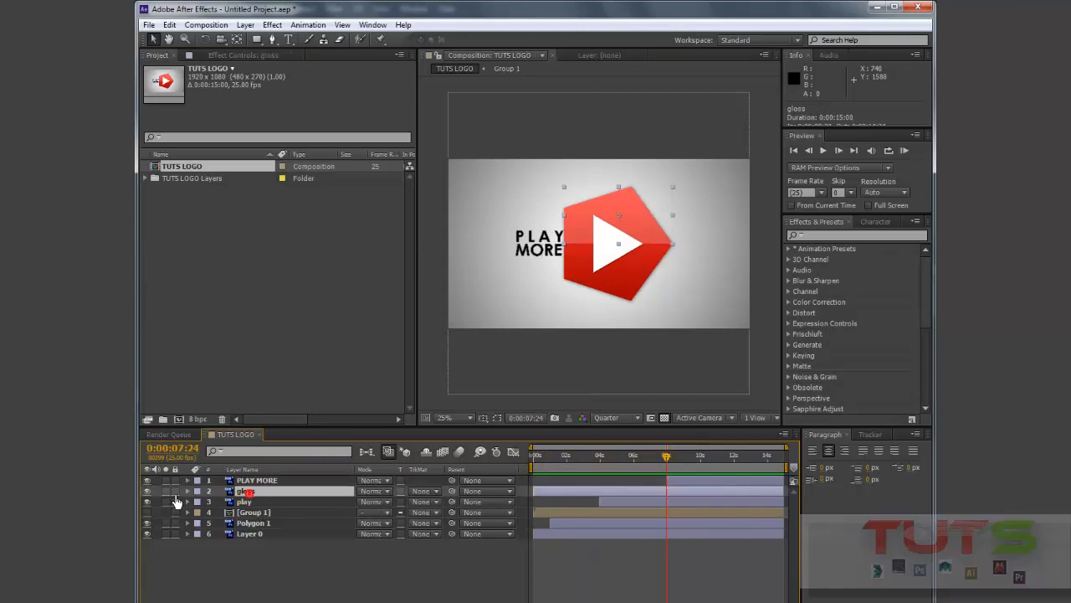
{"action": "left_click_drag", "start_coordinate": [535, 491], "coordinate": [710, 483]}
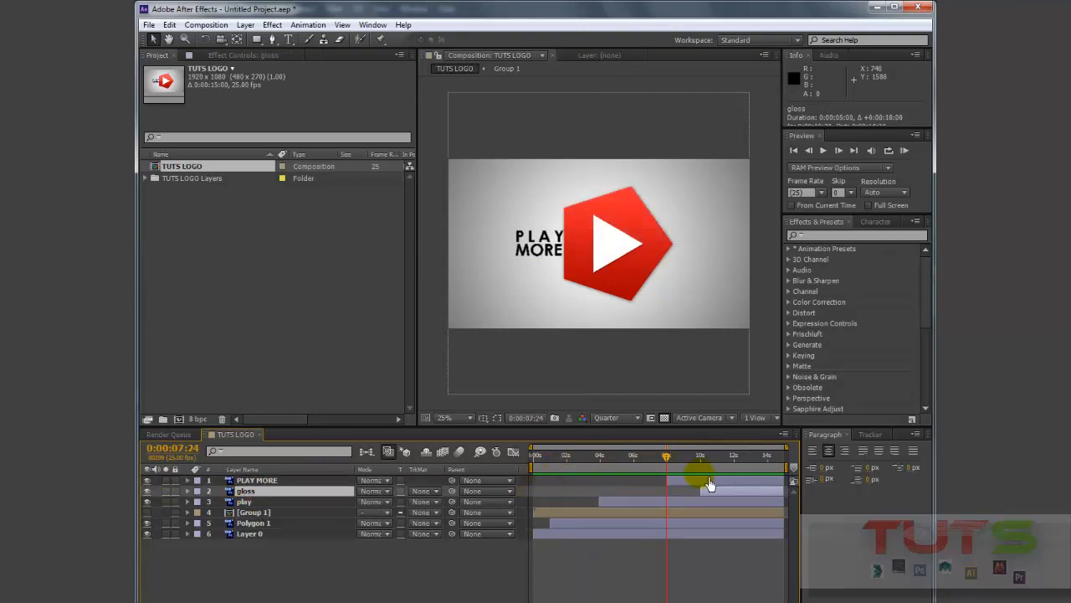
{"action": "left_click_drag", "start_coordinate": [623, 459], "coordinate": [471, 495]}
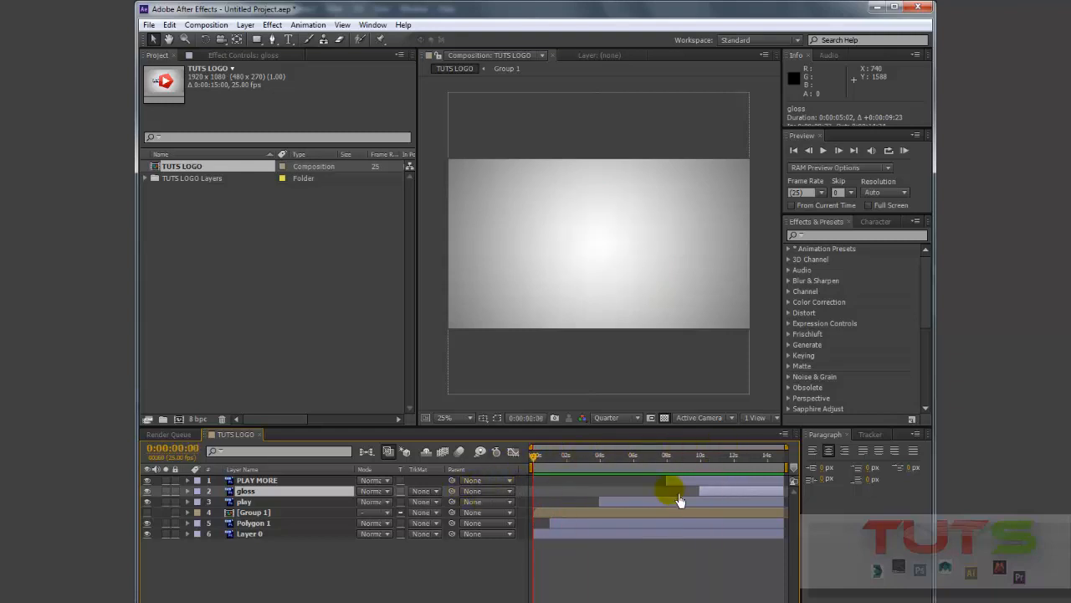
Play back the layer sequence and extend the start of the Polygon 1 layer back to 0:00:00:00
{"action": "left_click", "coordinate": [822, 150]}
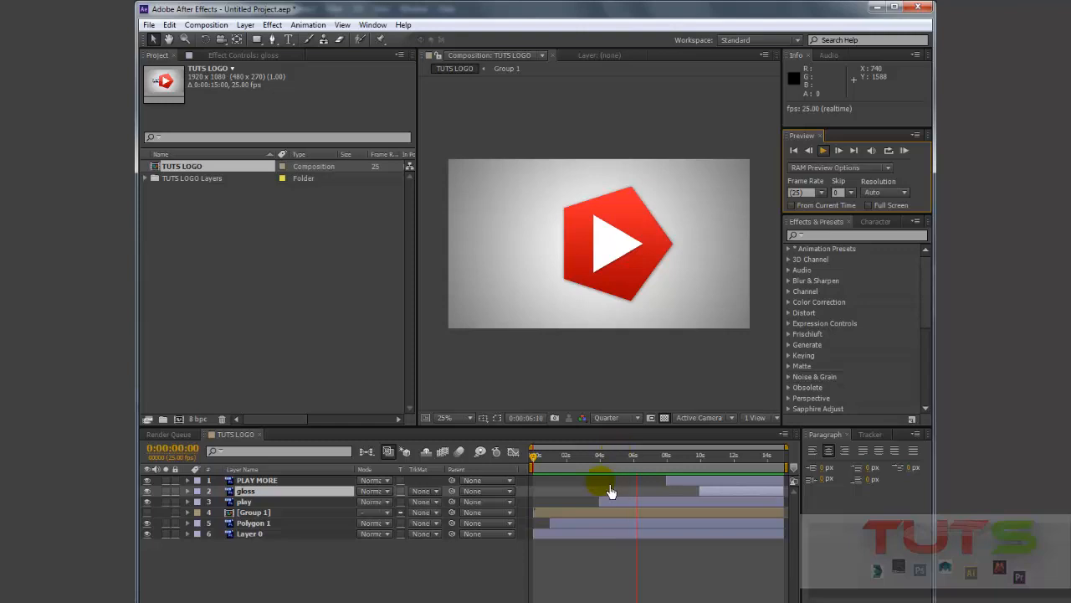
{"action": "left_click_drag", "start_coordinate": [563, 470], "coordinate": [530, 465]}
{"action": "mouse_move", "coordinate": [557, 521]}
{"action": "left_mouse_down"}
{"action": "mouse_move", "coordinate": [559, 530]}
{"action": "mouse_move", "coordinate": [544, 528]}
{"action": "left_mouse_up"}
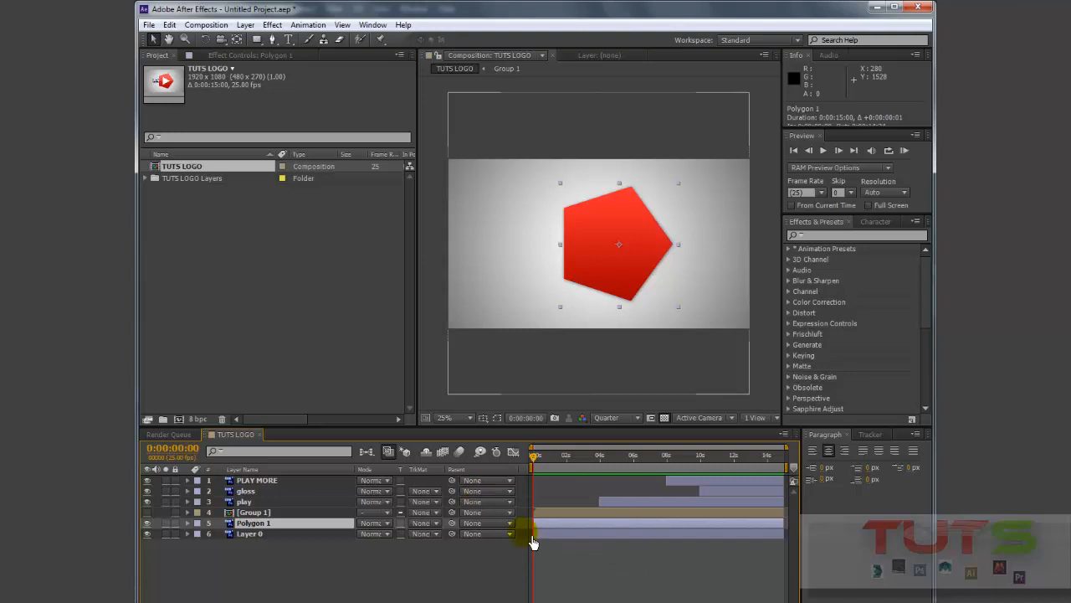
Try to fade in Polygon 1 without keyframes by setting Opacity to 0% at 0:00:00:00 and 100% at 0:00:01:00
{"action": "key", "text": "t"}
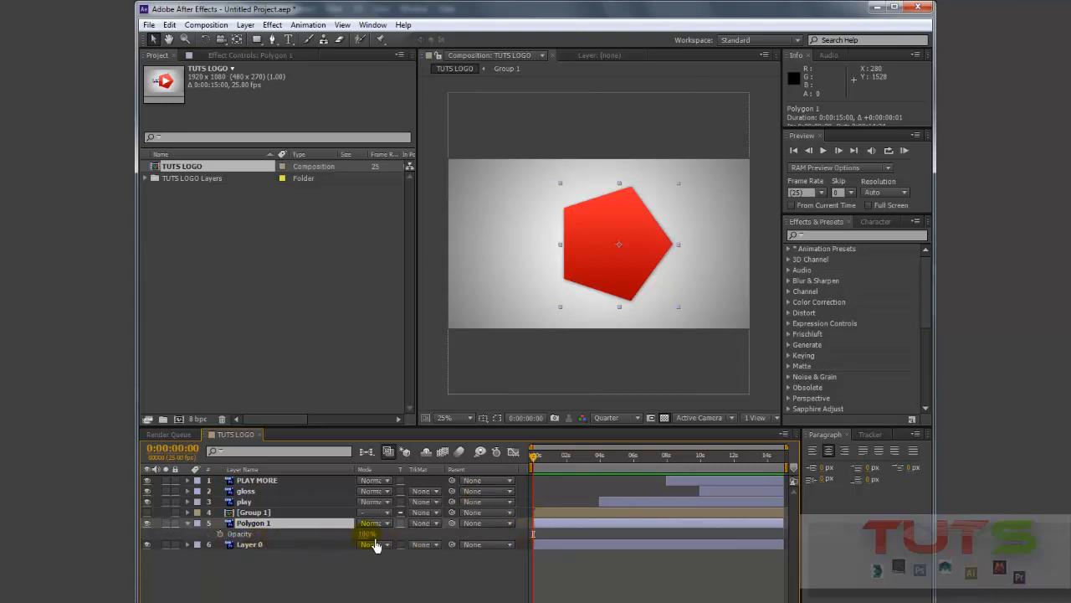
{"action": "left_click_drag", "start_coordinate": [373, 539], "coordinate": [282, 549]}
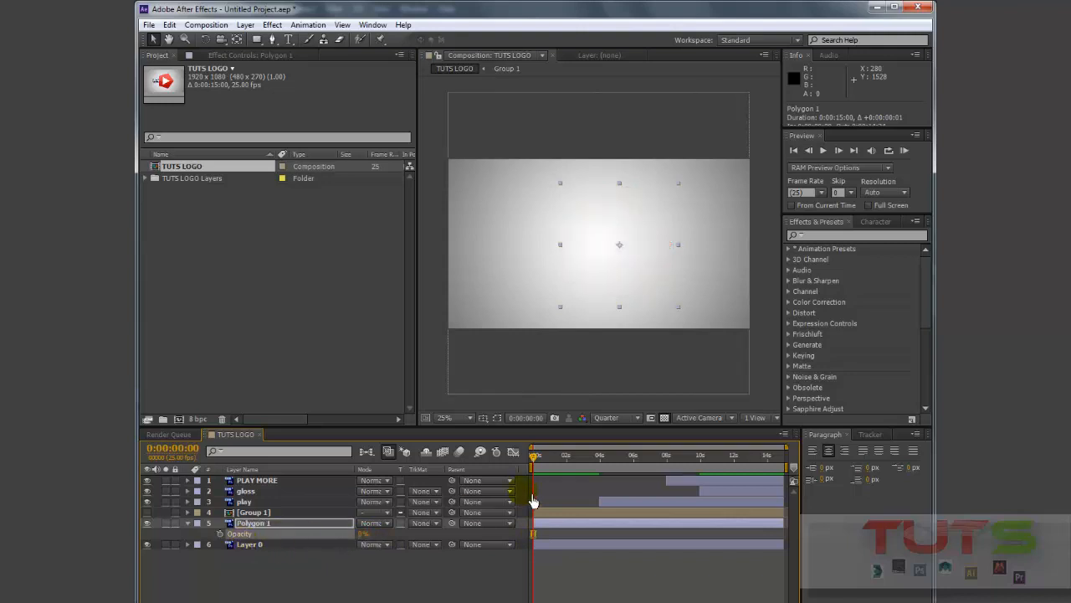
{"action": "left_click_drag", "start_coordinate": [536, 457], "coordinate": [563, 465]}
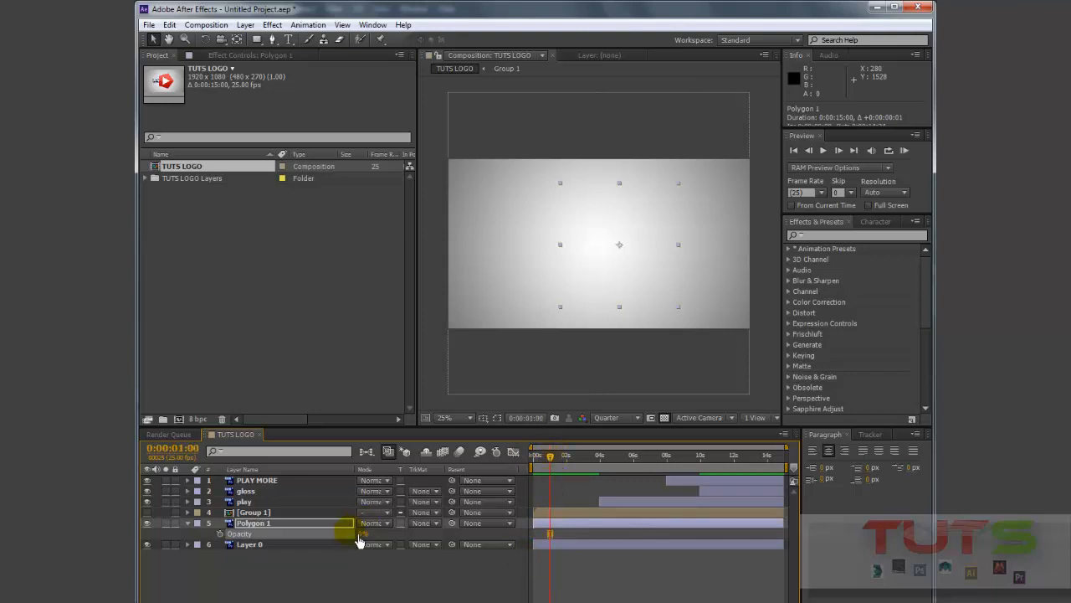
{"action": "left_click_drag", "start_coordinate": [370, 536], "coordinate": [477, 527]}
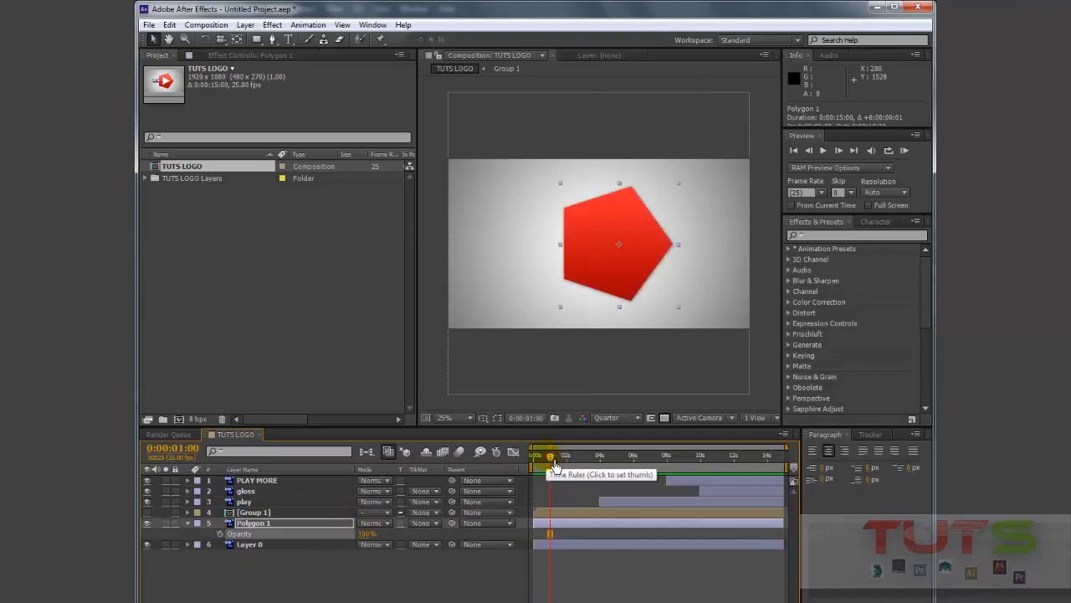
{"action": "key", "text": "u"}
{"action": "key", "text": "u"}
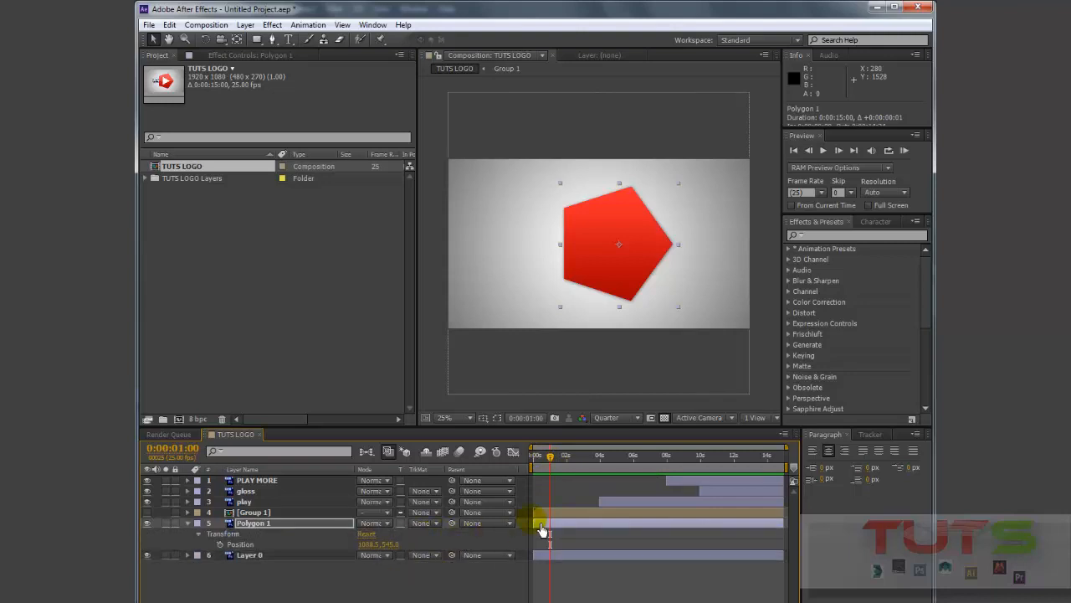
Fade in Polygon 1 with Opacity keyframes of 0% at 0:00:00:00 and 100% at 0:00:01:03
{"action": "left_click", "coordinate": [554, 461]}
{"action": "left_click_drag", "start_coordinate": [565, 471], "coordinate": [509, 471]}
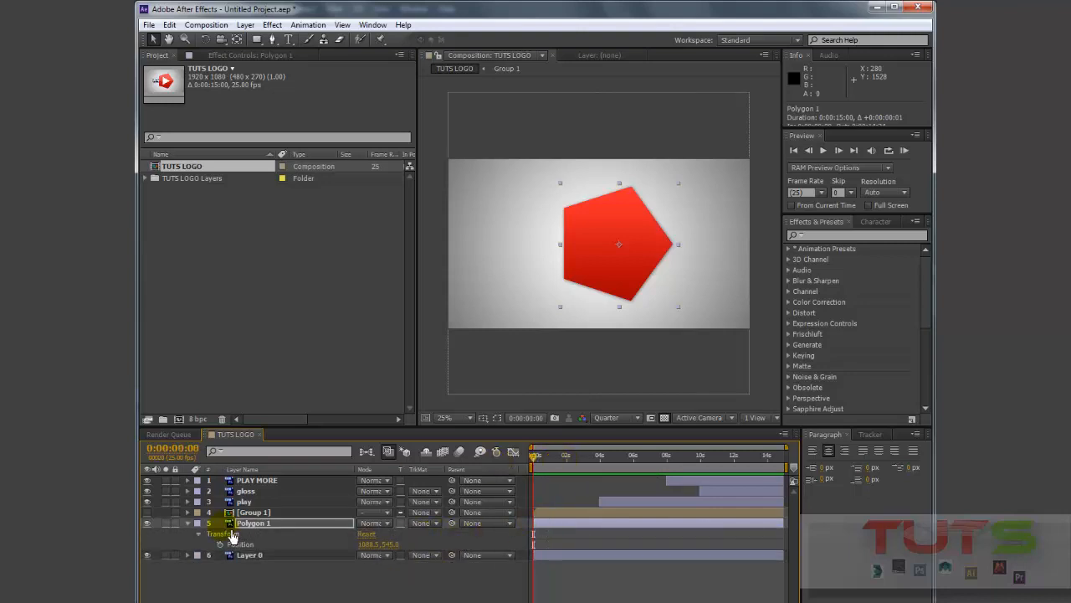
{"action": "key", "text": "alt+shift+t"}
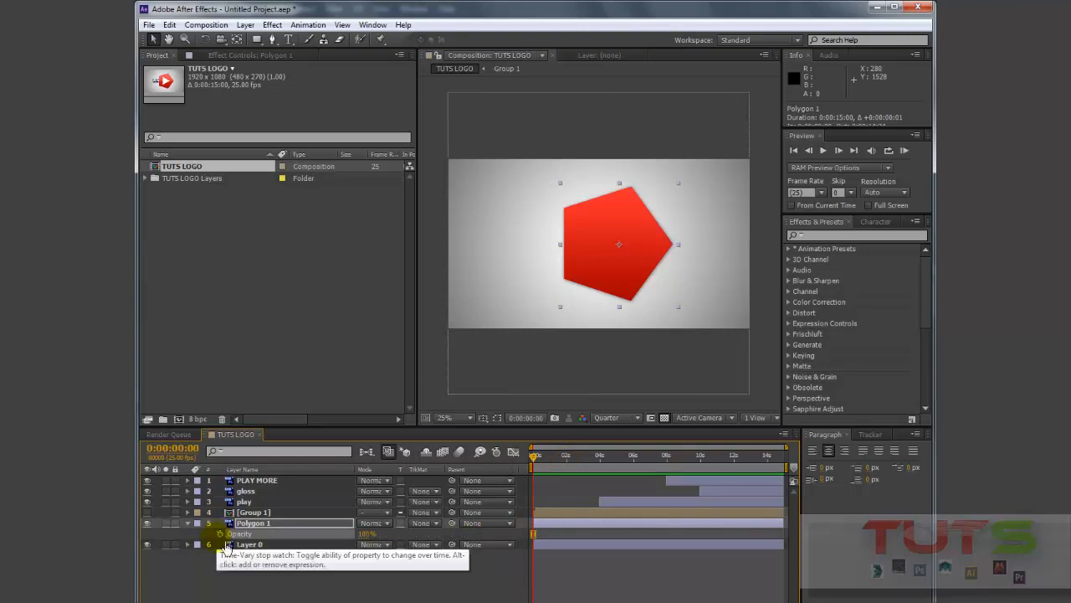
{"action": "left_click", "coordinate": [221, 535]}
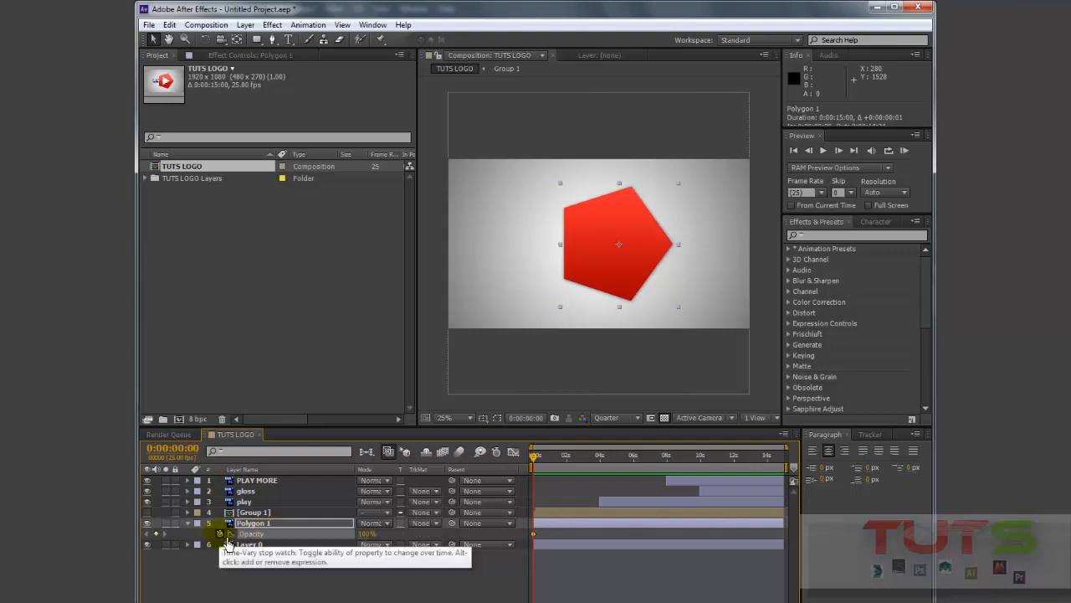
{"action": "left_click_drag", "start_coordinate": [535, 458], "coordinate": [562, 471]}
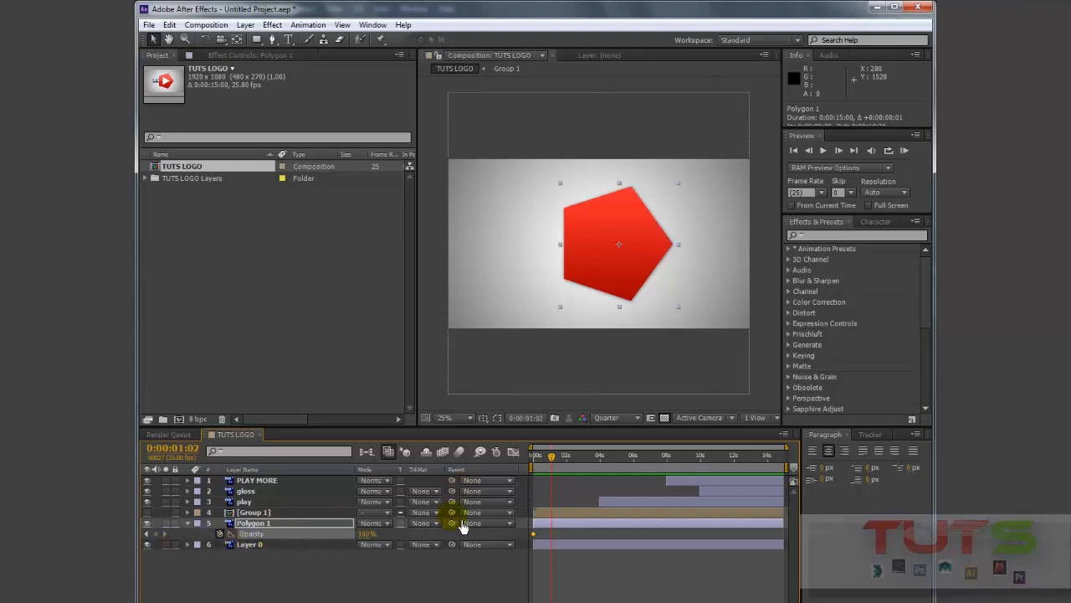
{"action": "left_click_drag", "start_coordinate": [557, 459], "coordinate": [535, 473]}
{"action": "left_click_drag", "start_coordinate": [374, 545], "coordinate": [301, 545]}
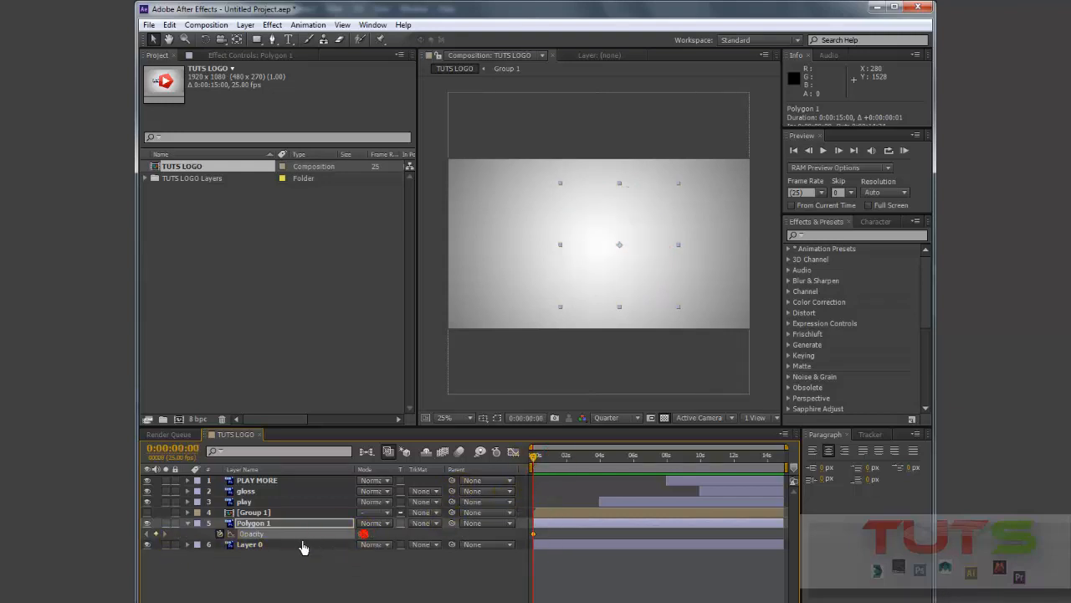
{"action": "mouse_move", "coordinate": [540, 467]}
{"action": "left_mouse_down"}
{"action": "mouse_move", "coordinate": [564, 465]}
{"action": "mouse_move", "coordinate": [553, 466]}
{"action": "left_mouse_up"}
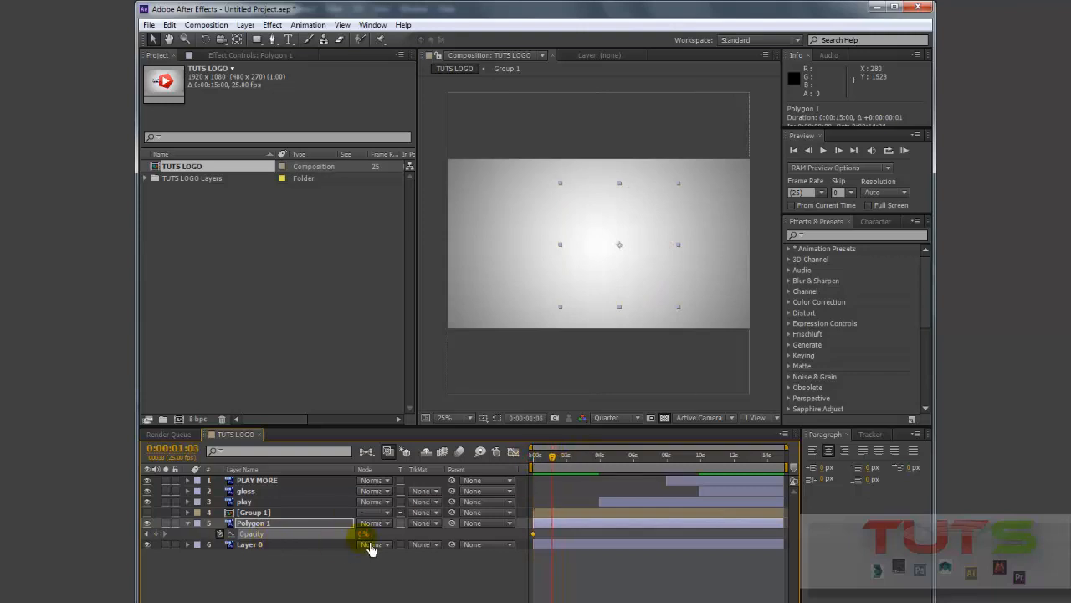
{"action": "left_click_drag", "start_coordinate": [368, 534], "coordinate": [544, 516]}
Keyframe Polygon 1's Rotation to turn from an angled start at 0:00:00:00 to 0x+0.0° at 0:00:02:00
{"action": "left_click_drag", "start_coordinate": [559, 465], "coordinate": [528, 481]}
{"action": "key", "text": "r"}
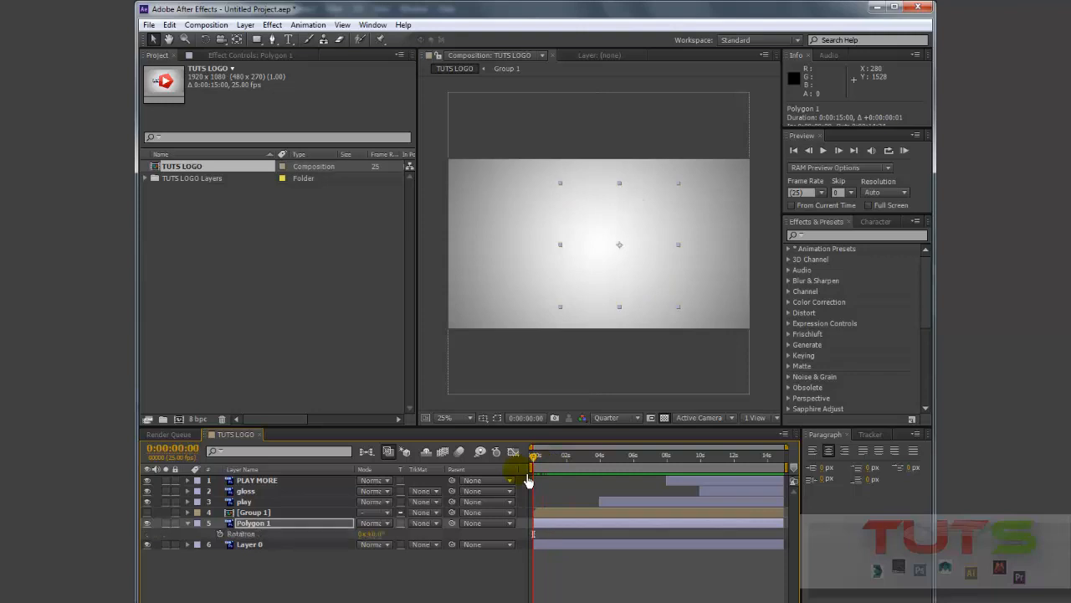
{"action": "left_click", "coordinate": [226, 539]}
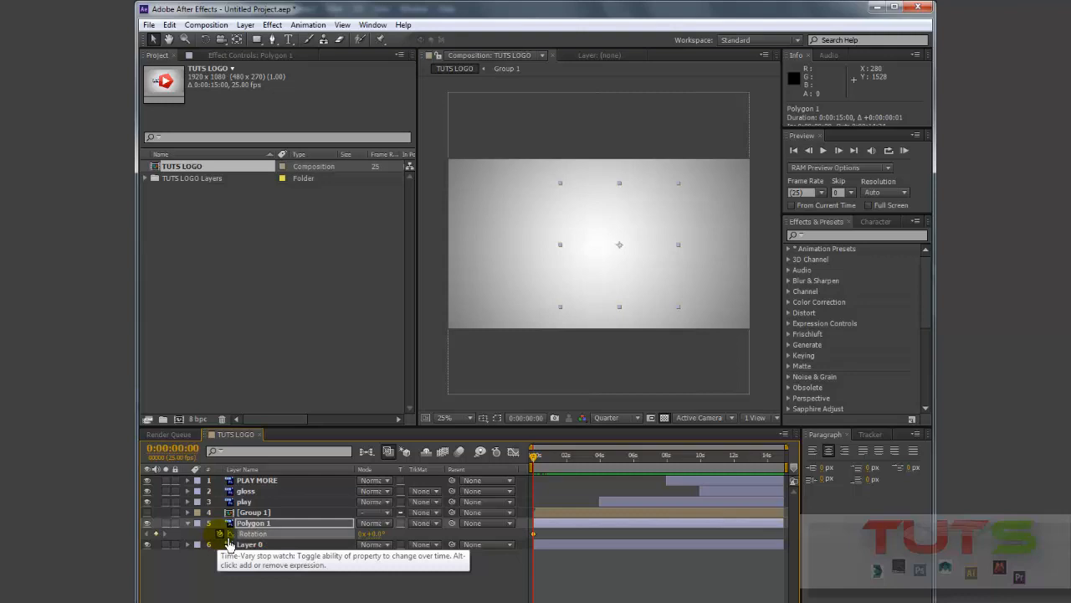
{"action": "left_click_drag", "start_coordinate": [539, 460], "coordinate": [562, 466]}
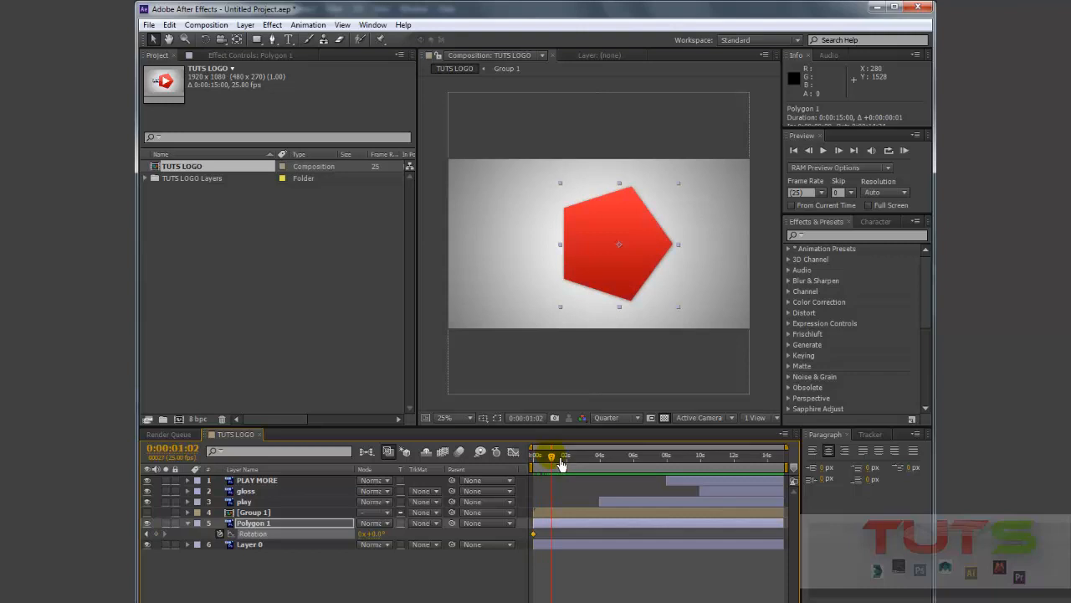
{"action": "key", "text": "shift+t"}
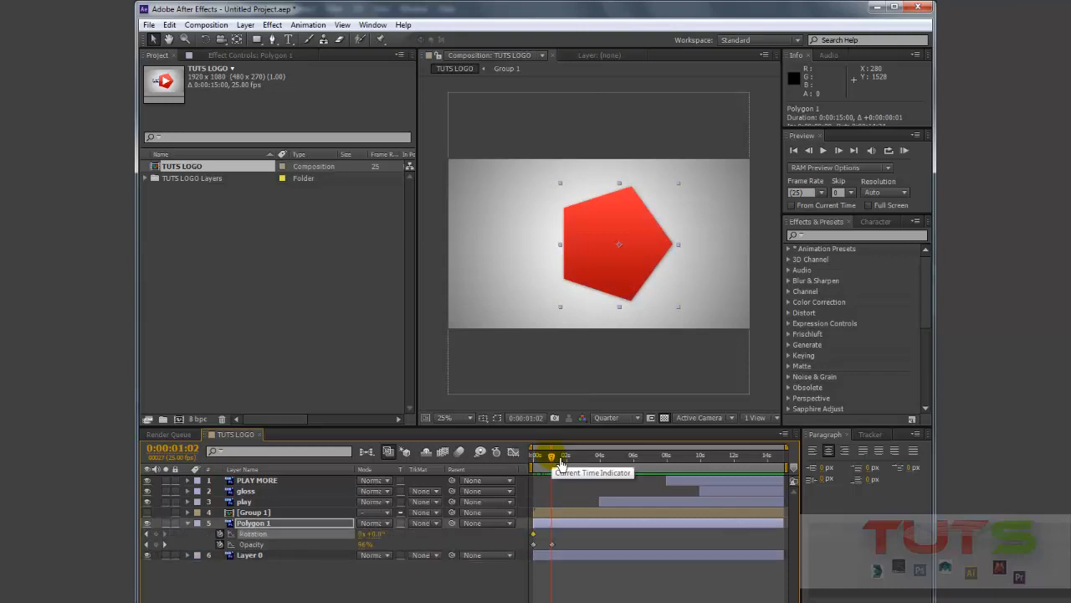
{"action": "mouse_move", "coordinate": [560, 463]}
{"action": "left_mouse_down"}
{"action": "mouse_move", "coordinate": [532, 462]}
{"action": "mouse_move", "coordinate": [576, 462]}
{"action": "left_mouse_up"}
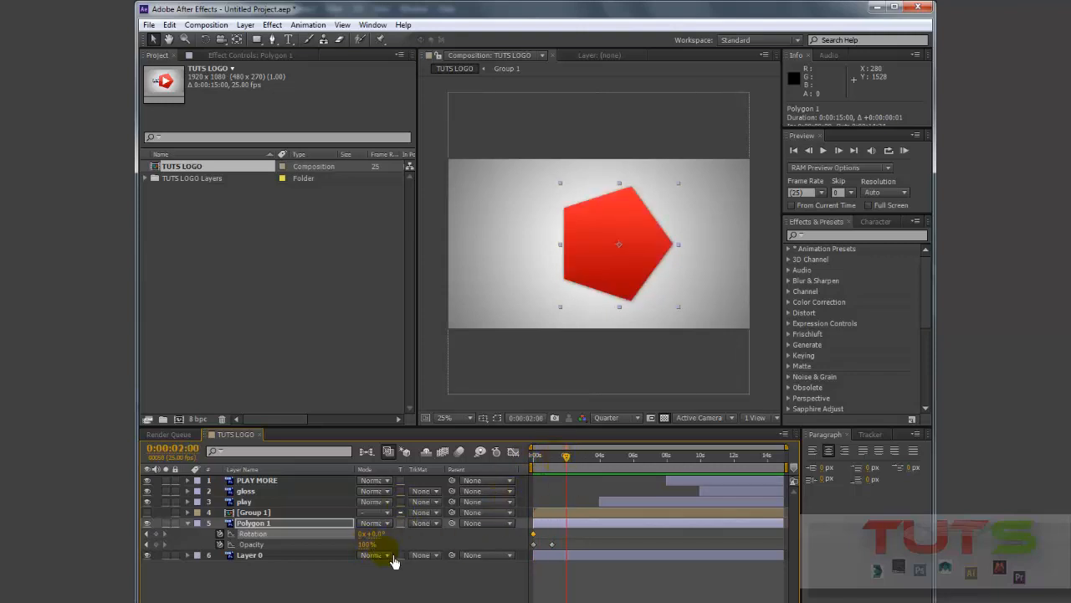
{"action": "left_click", "coordinate": [157, 534]}
{"action": "left_click_drag", "start_coordinate": [569, 458], "coordinate": [496, 466]}
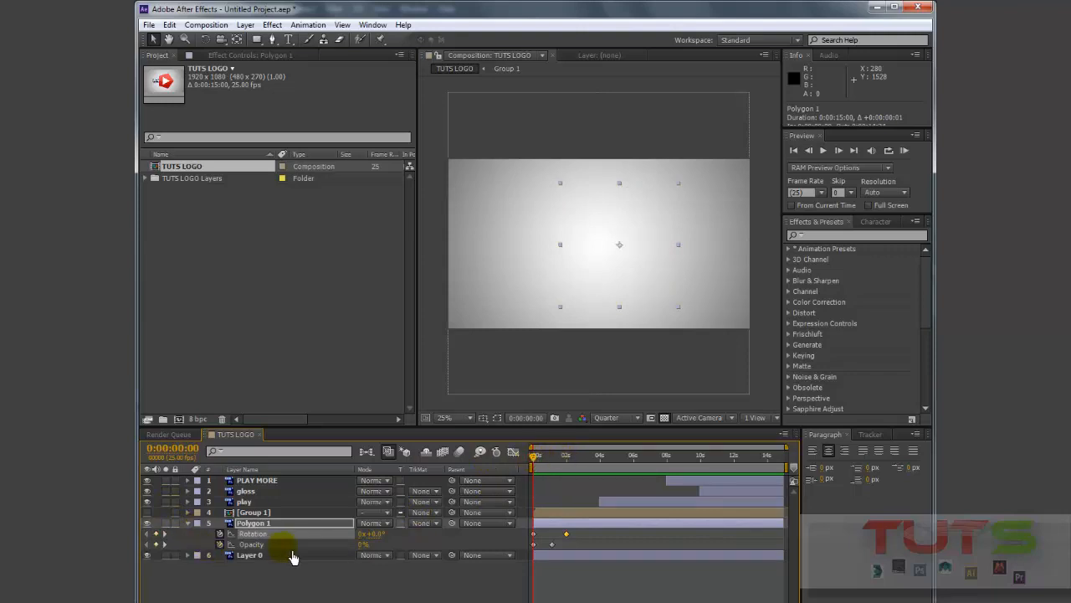
{"action": "left_click_drag", "start_coordinate": [359, 535], "coordinate": [496, 526]}
Keyframe Polygon 1's Scale at 100% at 0:00:00:00 and 0% at 0:00:02:01
{"action": "mouse_move", "coordinate": [544, 466]}
{"action": "left_mouse_down"}
{"action": "mouse_move", "coordinate": [606, 466]}
{"action": "mouse_move", "coordinate": [501, 466]}
{"action": "mouse_move", "coordinate": [596, 465]}
{"action": "mouse_move", "coordinate": [525, 468]}
{"action": "mouse_move", "coordinate": [582, 470]}
{"action": "mouse_move", "coordinate": [537, 472]}
{"action": "left_mouse_up"}
{"action": "key", "text": "s"}
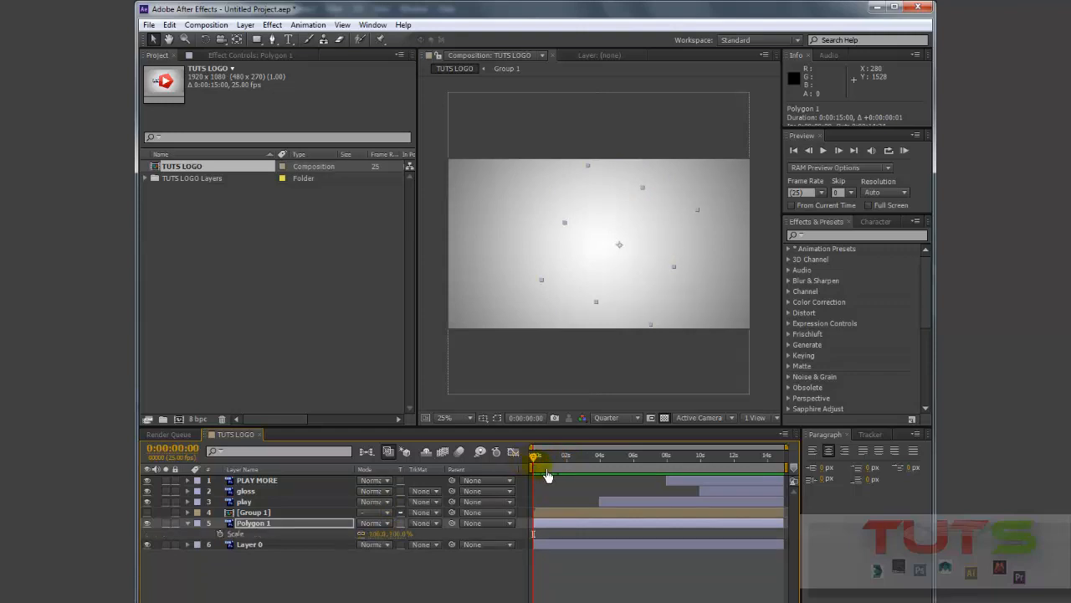
{"action": "left_click", "coordinate": [221, 534]}
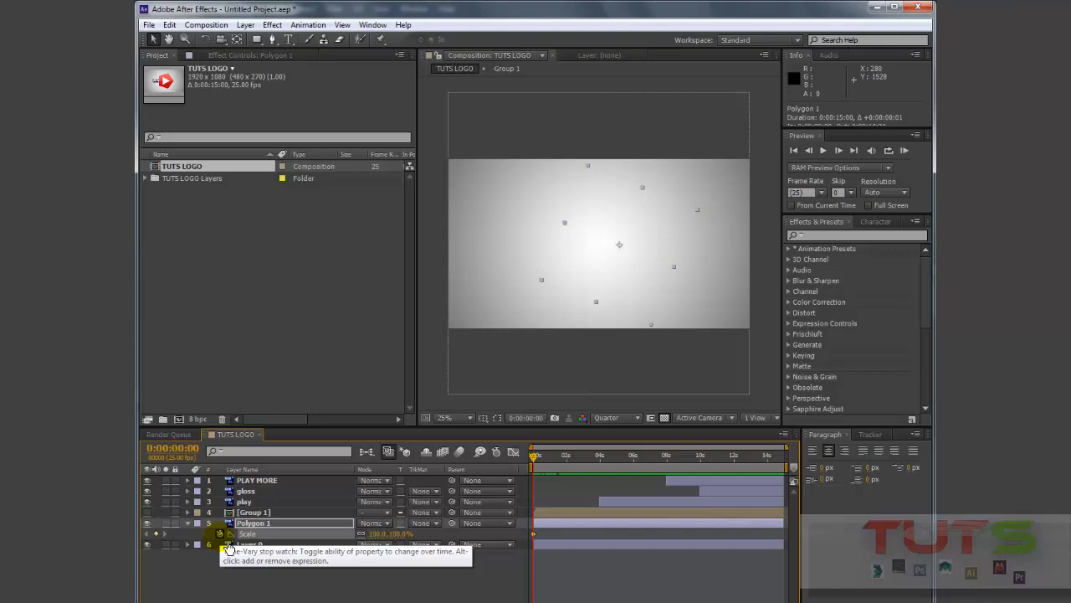
{"action": "left_click_drag", "start_coordinate": [536, 456], "coordinate": [579, 464]}
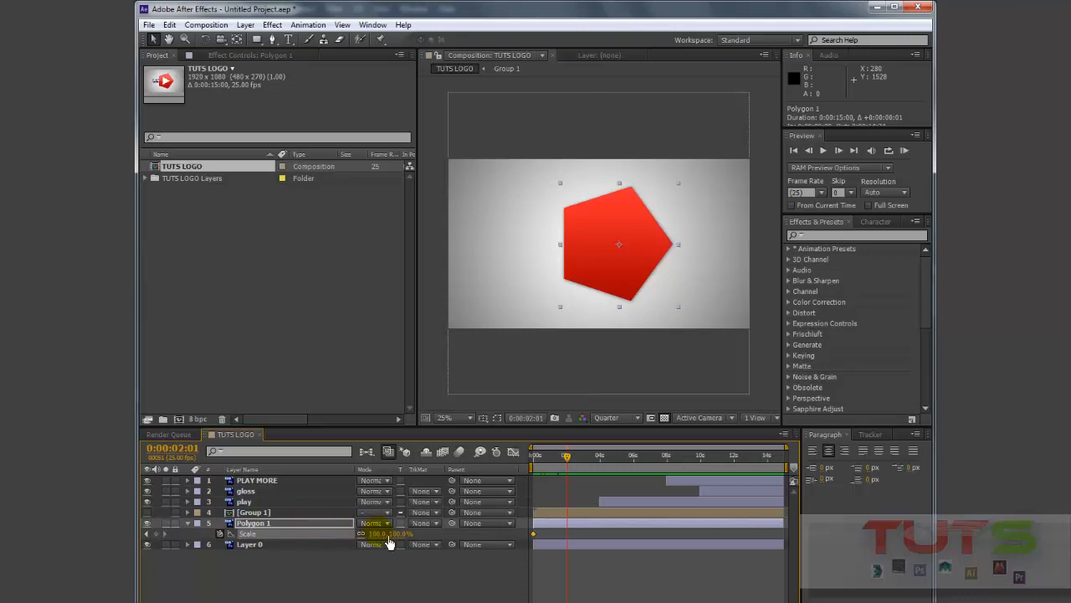
{"action": "left_click_drag", "start_coordinate": [385, 544], "coordinate": [331, 546]}
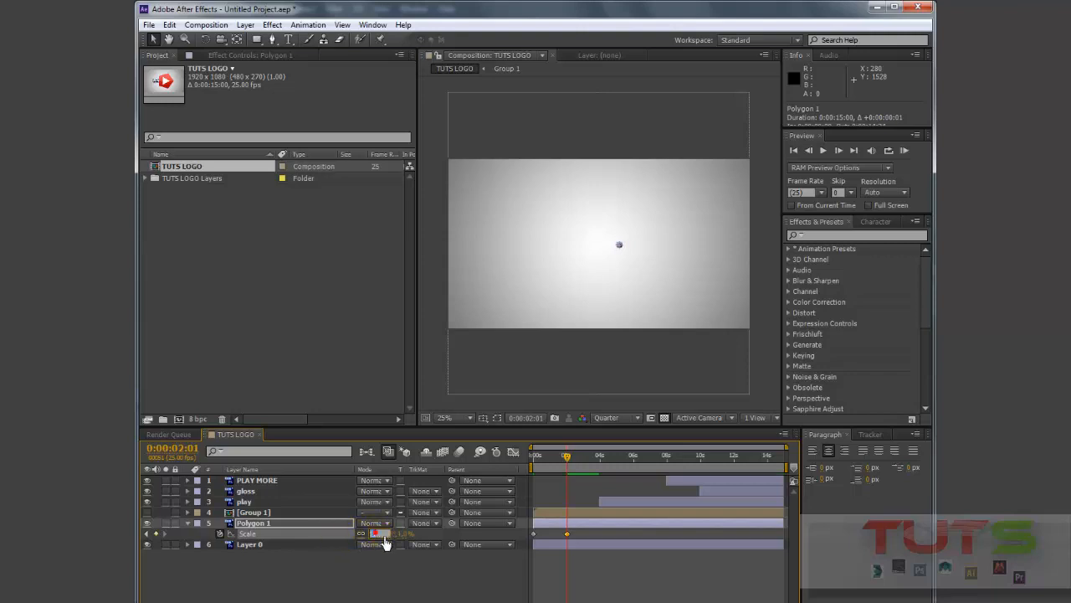
{"action": "key", "text": "Return"}
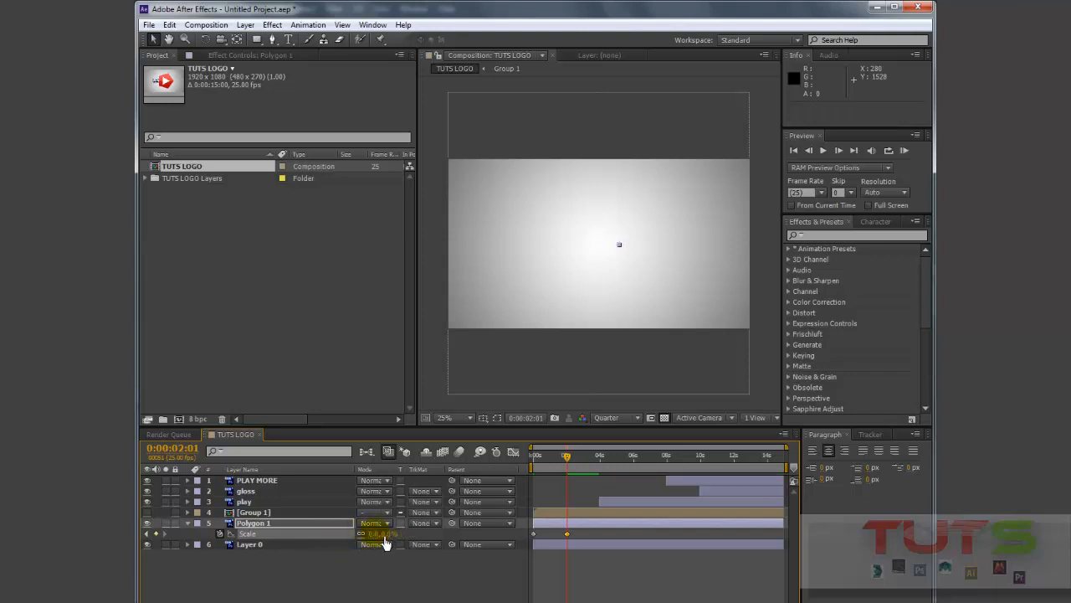
Swap the order of Polygon 1's Scale keyframes, placing 0% at 0:00:00:00 and 100% at 0:00:01:19
{"action": "left_click", "coordinate": [565, 484]}
{"action": "left_click_drag", "start_coordinate": [567, 459], "coordinate": [515, 462]}
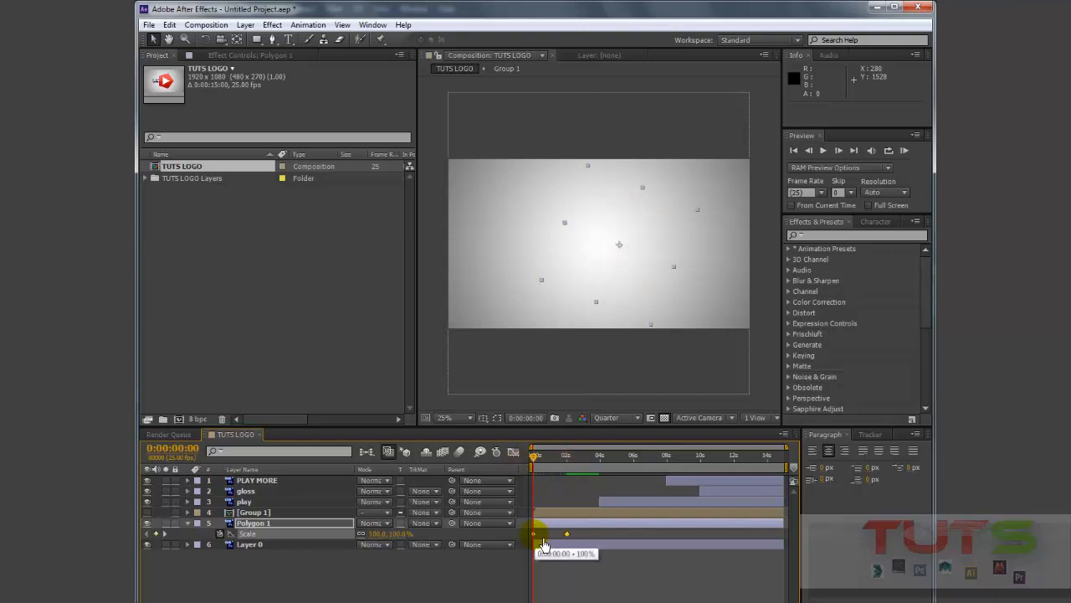
{"action": "left_click_drag", "start_coordinate": [534, 534], "coordinate": [561, 534]}
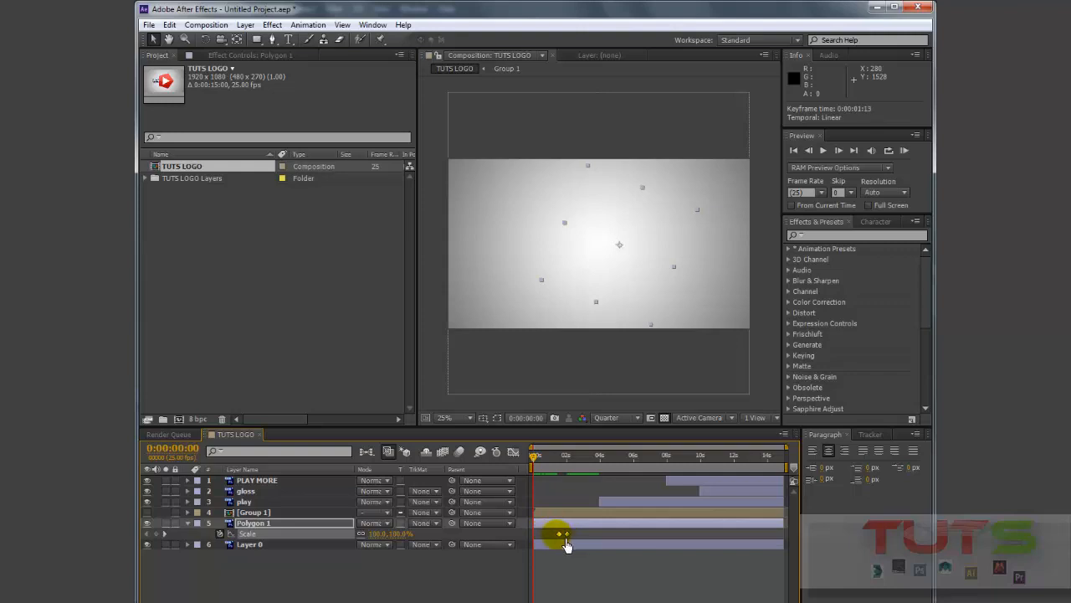
{"action": "left_click_drag", "start_coordinate": [573, 544], "coordinate": [546, 548]}
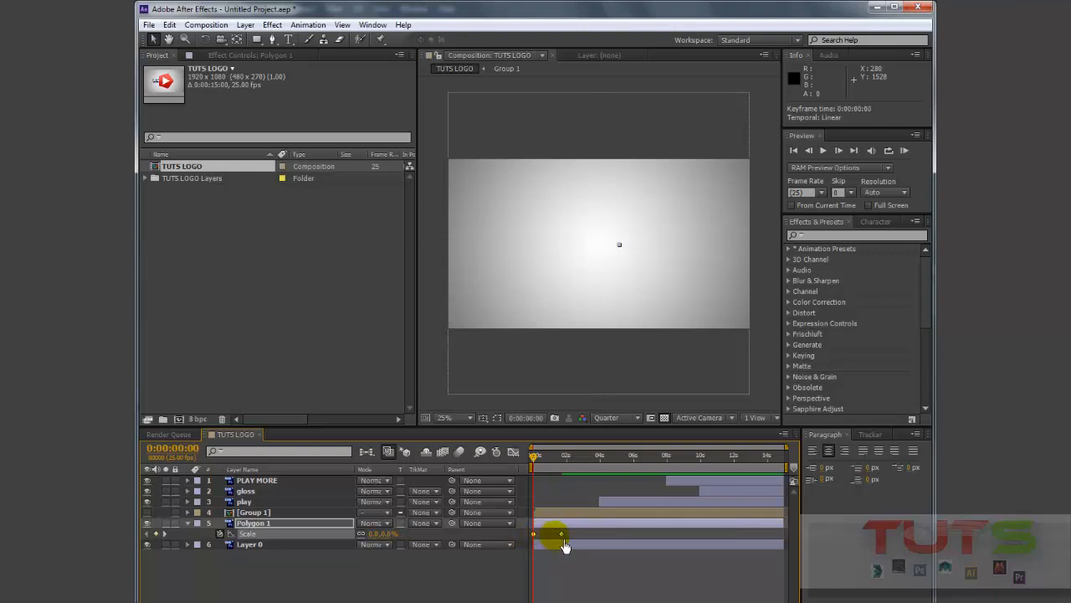
{"action": "left_click", "coordinate": [562, 536]}
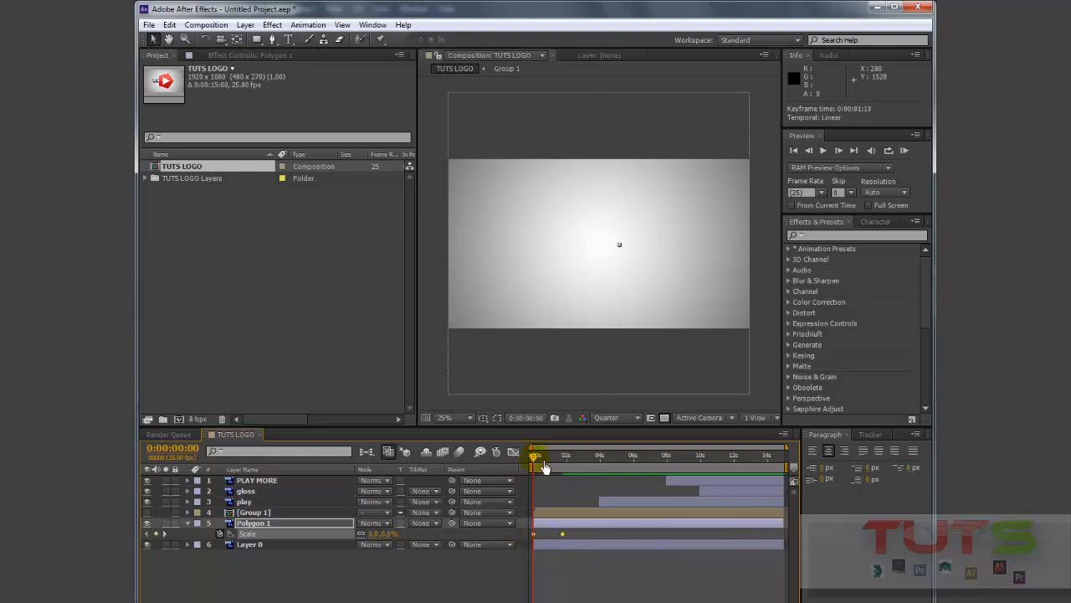
Play back Polygon 1's combined fade, rotation and scale animation from the beginning of the composition
{"action": "mouse_move", "coordinate": [542, 463]}
{"action": "left_mouse_down"}
{"action": "mouse_move", "coordinate": [607, 462]}
{"action": "mouse_move", "coordinate": [527, 471]}
{"action": "left_mouse_up"}
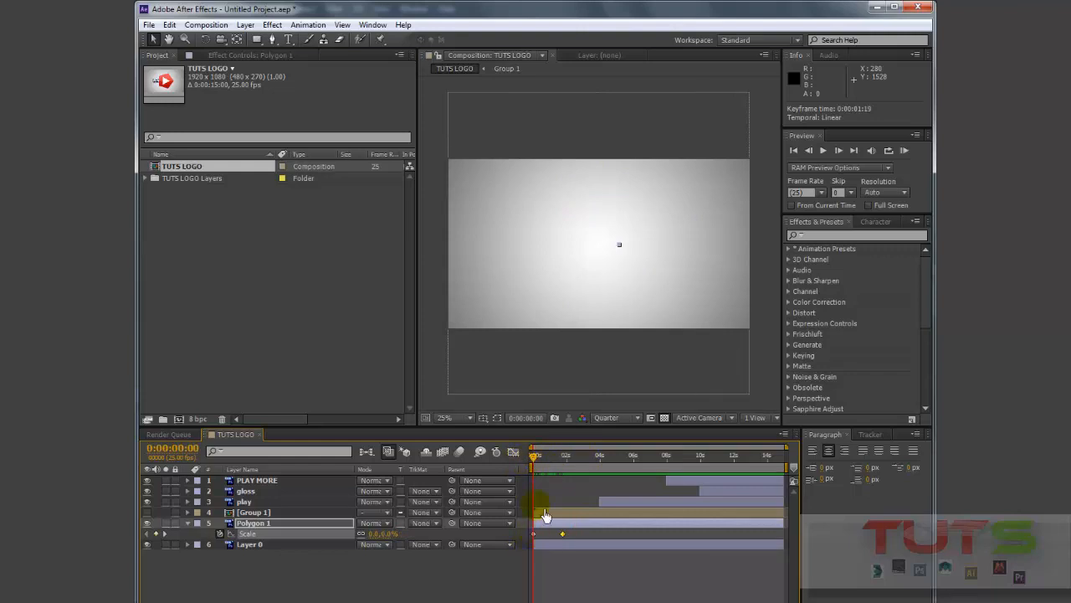
{"action": "mouse_move", "coordinate": [540, 469]}
{"action": "left_mouse_down"}
{"action": "mouse_move", "coordinate": [554, 469]}
{"action": "mouse_move", "coordinate": [536, 477]}
{"action": "left_mouse_up"}
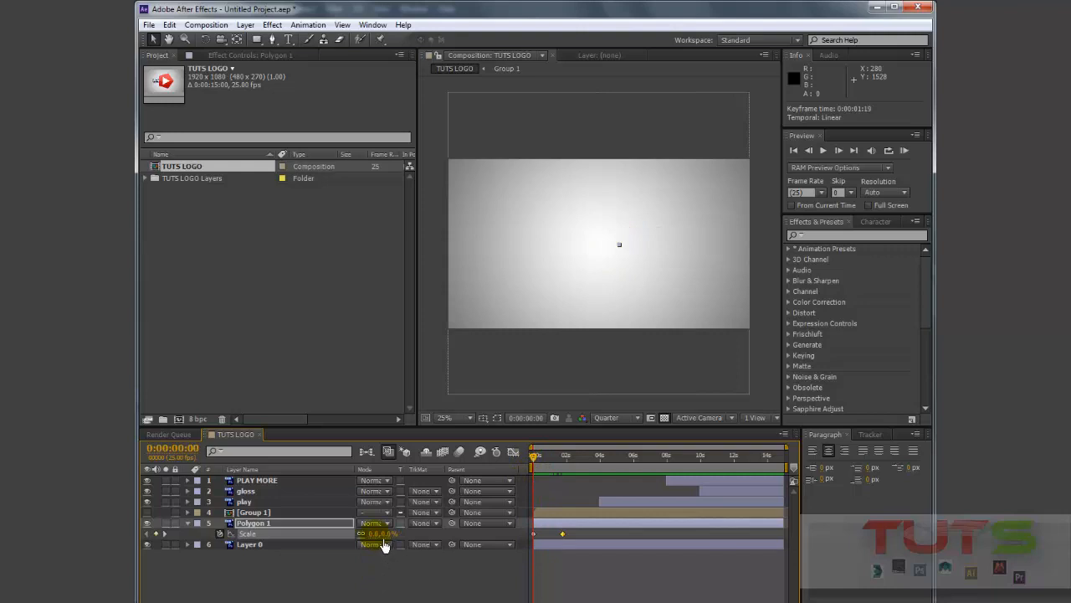
{"action": "left_click_drag", "start_coordinate": [586, 469], "coordinate": [538, 477]}
{"action": "key", "text": "space"}
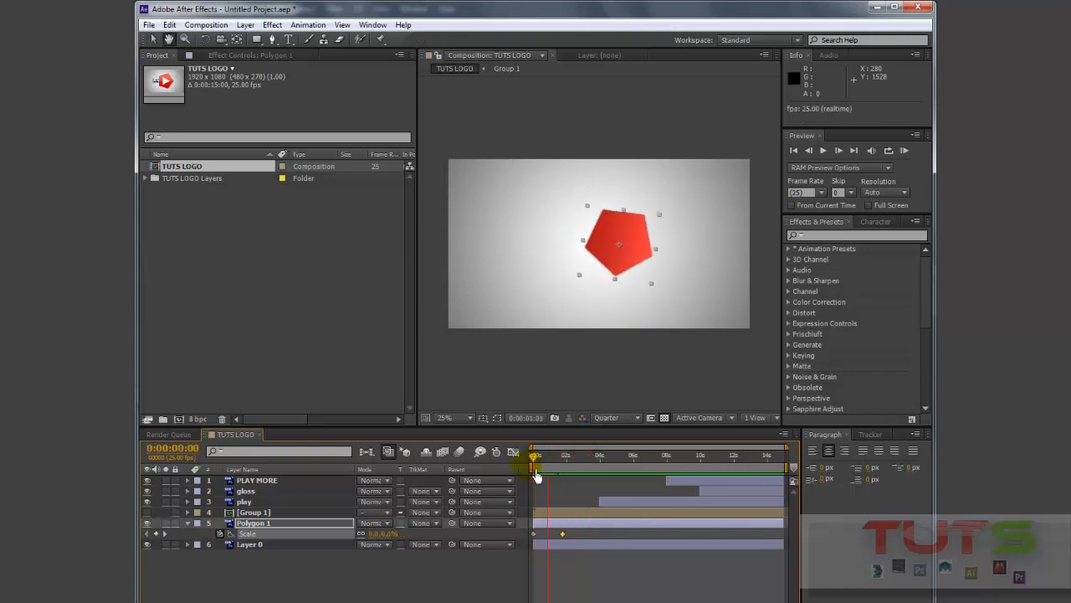
{"action": "key", "text": "space"}
{"action": "left_click_drag", "start_coordinate": [568, 470], "coordinate": [536, 469]}
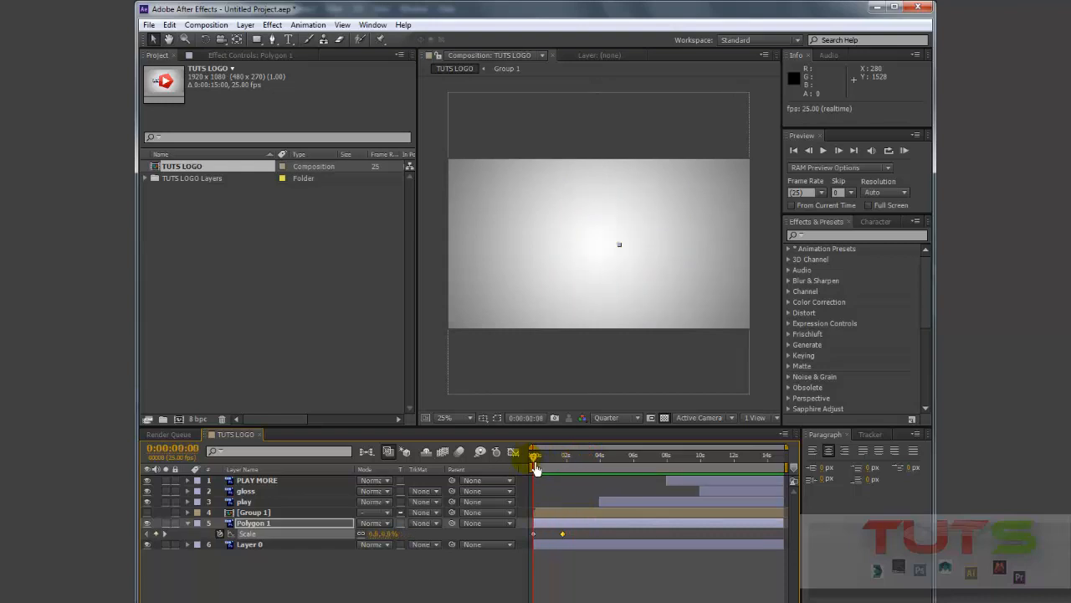
Add a Position keyframe to Polygon 1 at its current place and move that keyframe to 0:00:02:10
{"action": "key", "text": "p"}
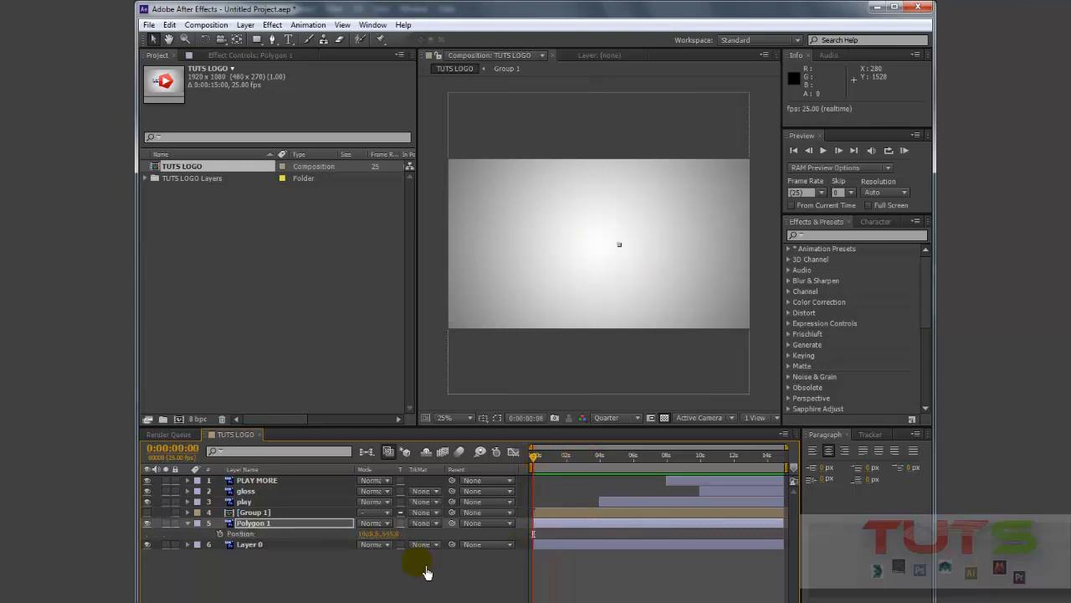
{"action": "left_click", "coordinate": [220, 533]}
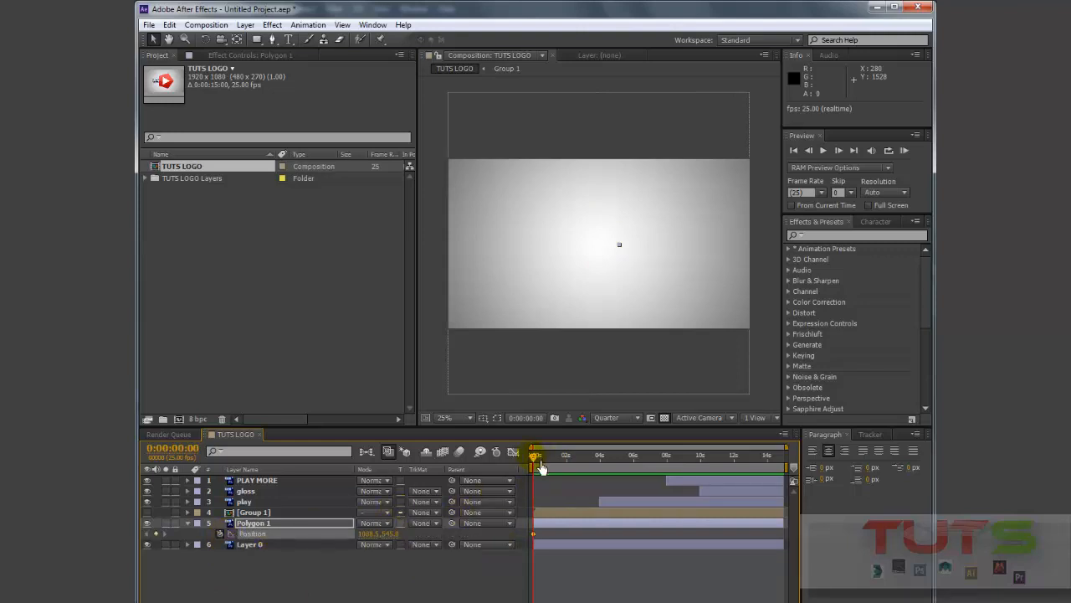
{"action": "left_click", "coordinate": [534, 533]}
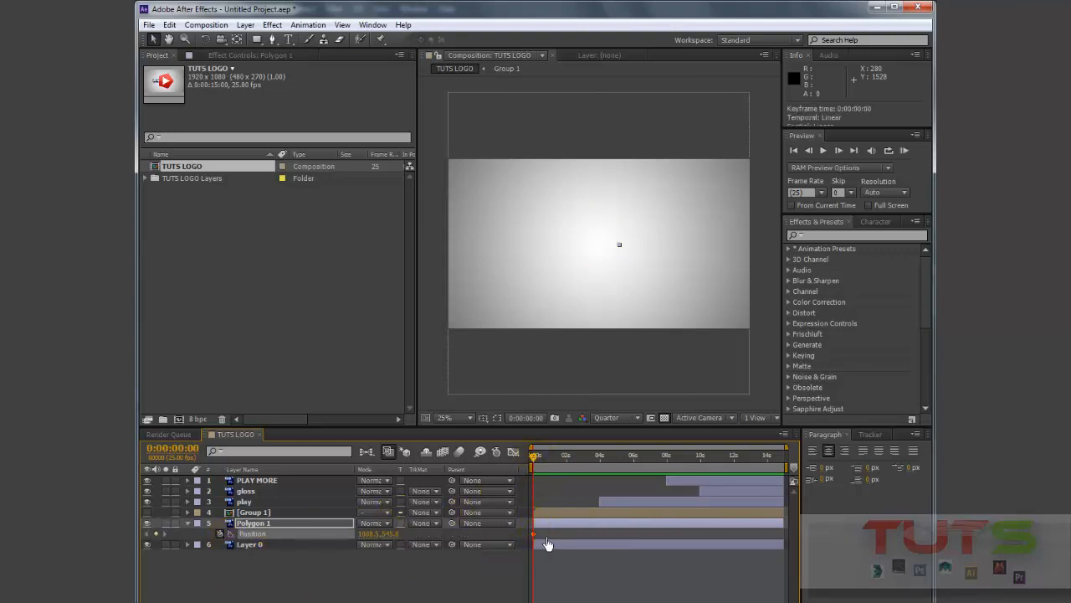
{"action": "left_click_drag", "start_coordinate": [547, 544], "coordinate": [574, 535]}
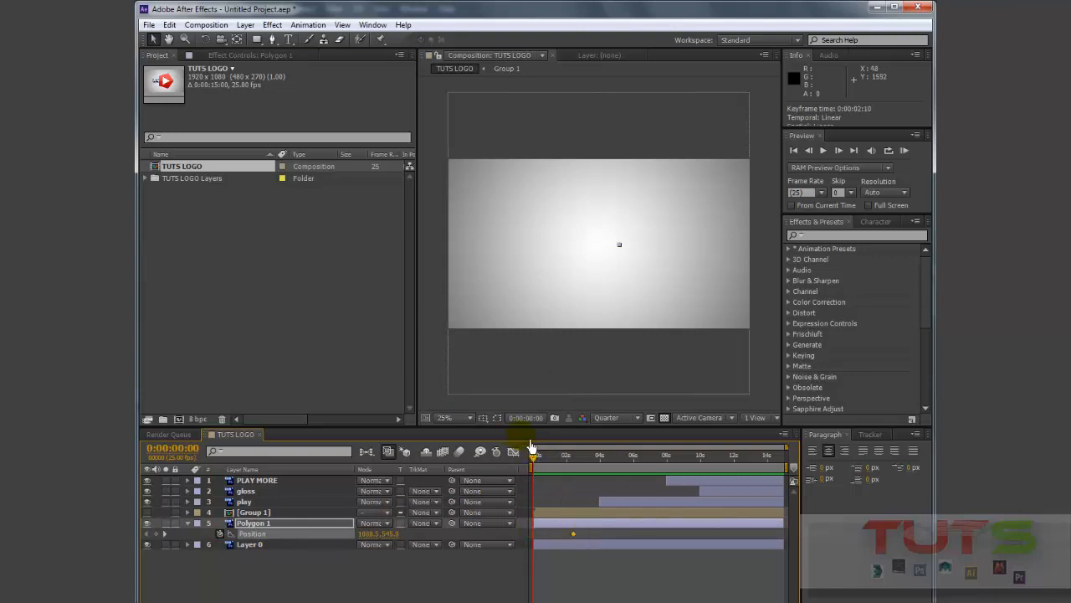
Keyframe Polygon 1's starting Position at 0:00:00:00 above the frame and to the left of its final spot
{"action": "mouse_move", "coordinate": [544, 465]}
{"action": "left_mouse_down"}
{"action": "mouse_move", "coordinate": [606, 461]}
{"action": "mouse_move", "coordinate": [540, 461]}
{"action": "left_mouse_up"}
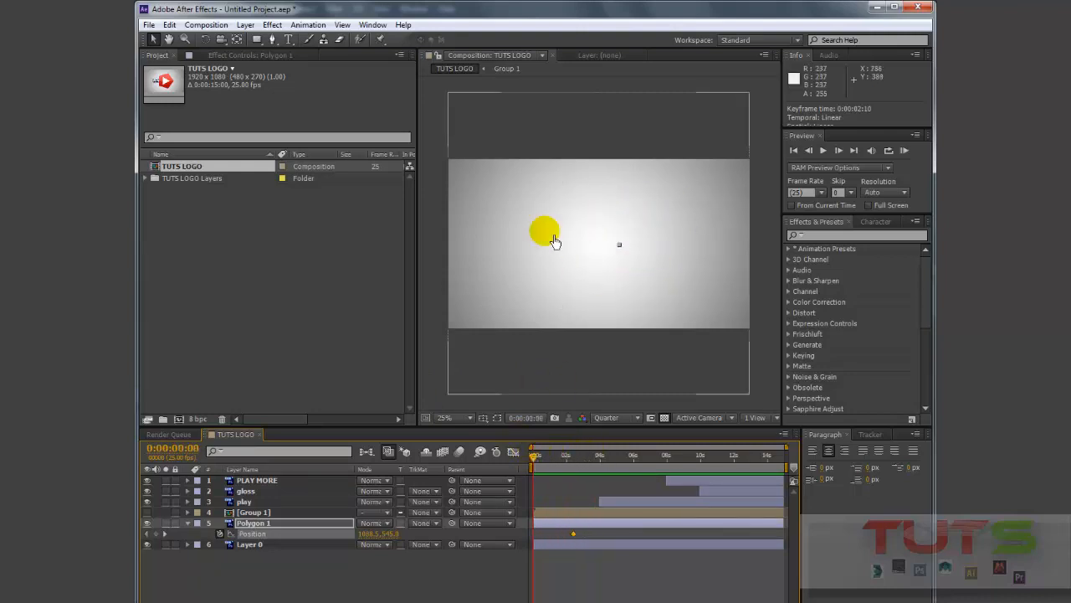
{"action": "left_click_drag", "start_coordinate": [383, 534], "coordinate": [389, 381]}
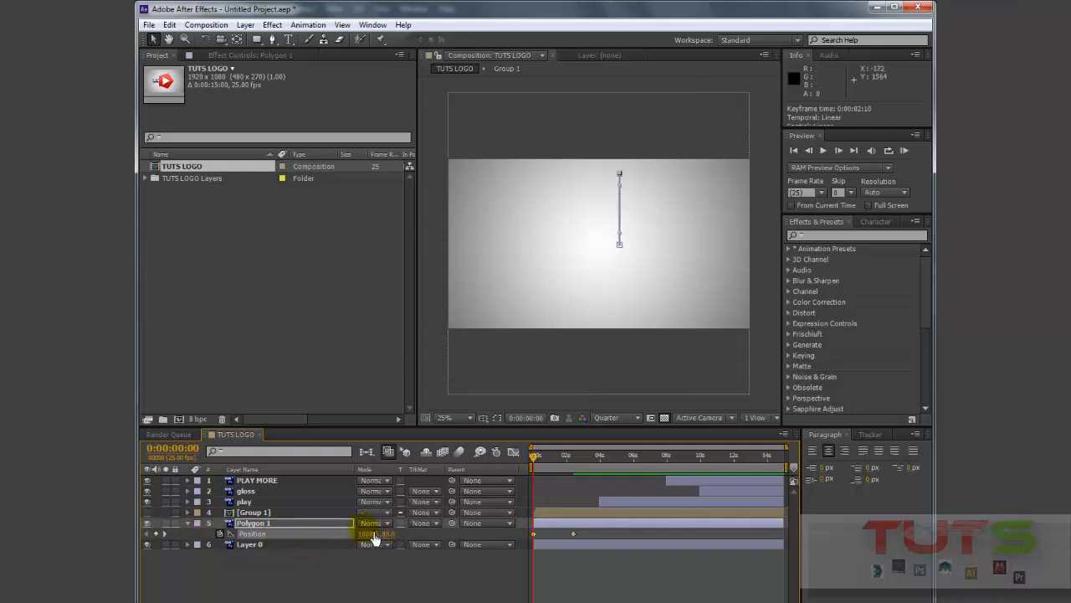
{"action": "left_click_drag", "start_coordinate": [375, 543], "coordinate": [388, 594]}
{"action": "left_click_drag", "start_coordinate": [332, 549], "coordinate": [239, 545]}
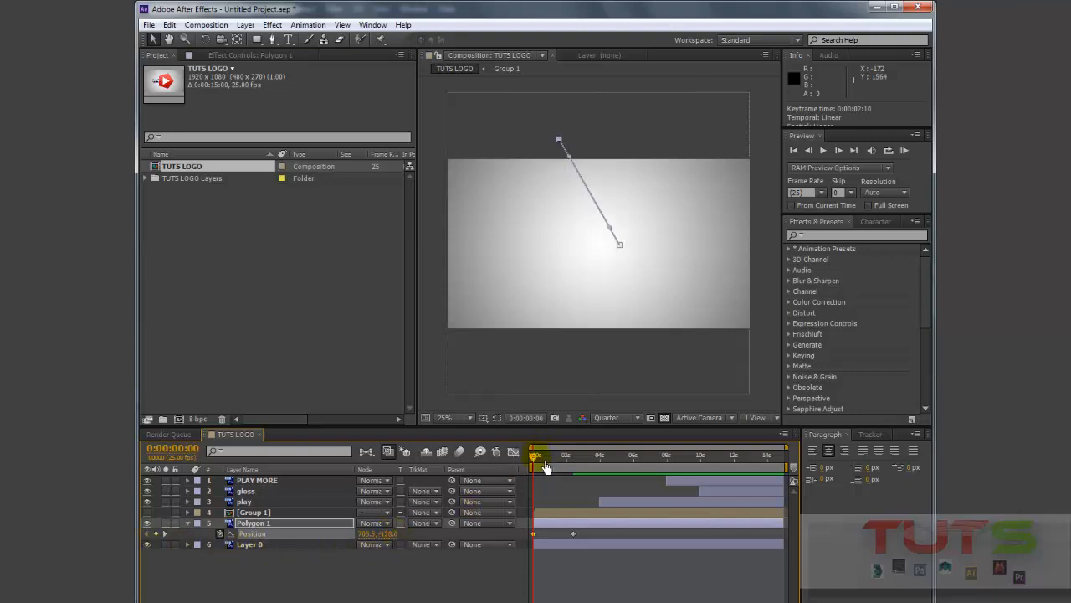
Bend Polygon 1's motion path with a middle Position keyframe at 0:00:01:02, at about 789.9, 278.9
{"action": "mouse_move", "coordinate": [545, 466]}
{"action": "left_mouse_down"}
{"action": "mouse_move", "coordinate": [628, 460]}
{"action": "mouse_move", "coordinate": [526, 462]}
{"action": "mouse_move", "coordinate": [594, 461]}
{"action": "mouse_move", "coordinate": [540, 461]}
{"action": "mouse_move", "coordinate": [565, 463]}
{"action": "left_mouse_up"}
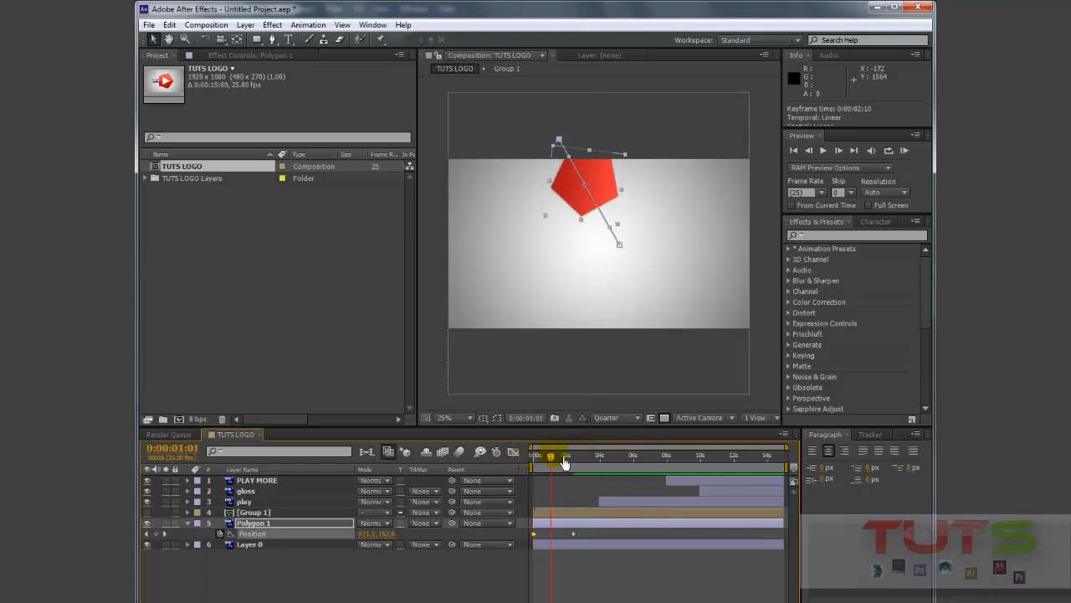
{"action": "key", "text": "Page_Down"}
{"action": "left_click", "coordinate": [634, 360]}
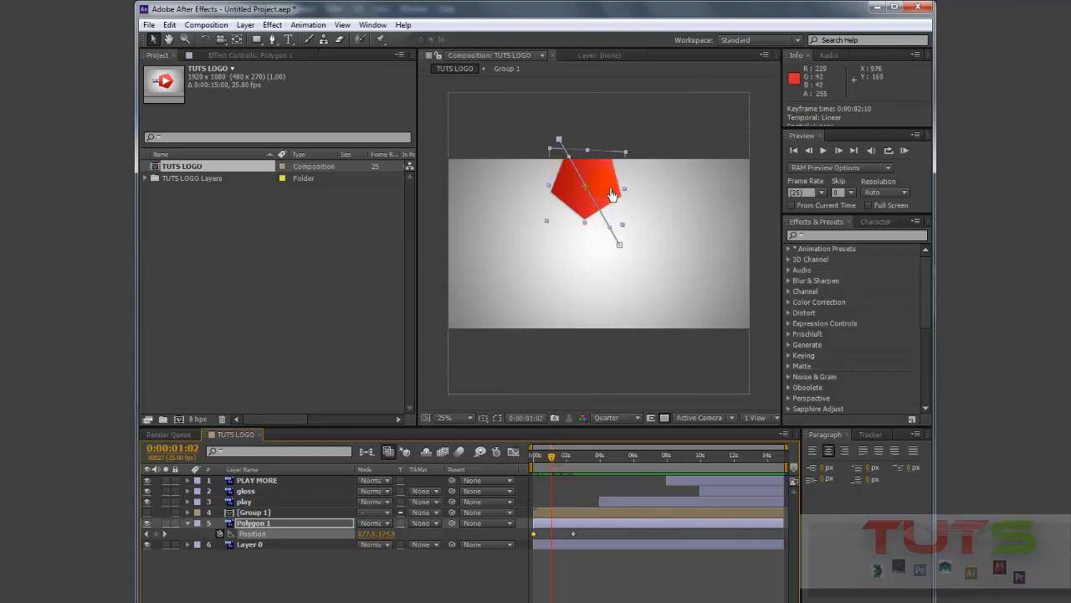
{"action": "left_click_drag", "start_coordinate": [590, 189], "coordinate": [600, 210]}
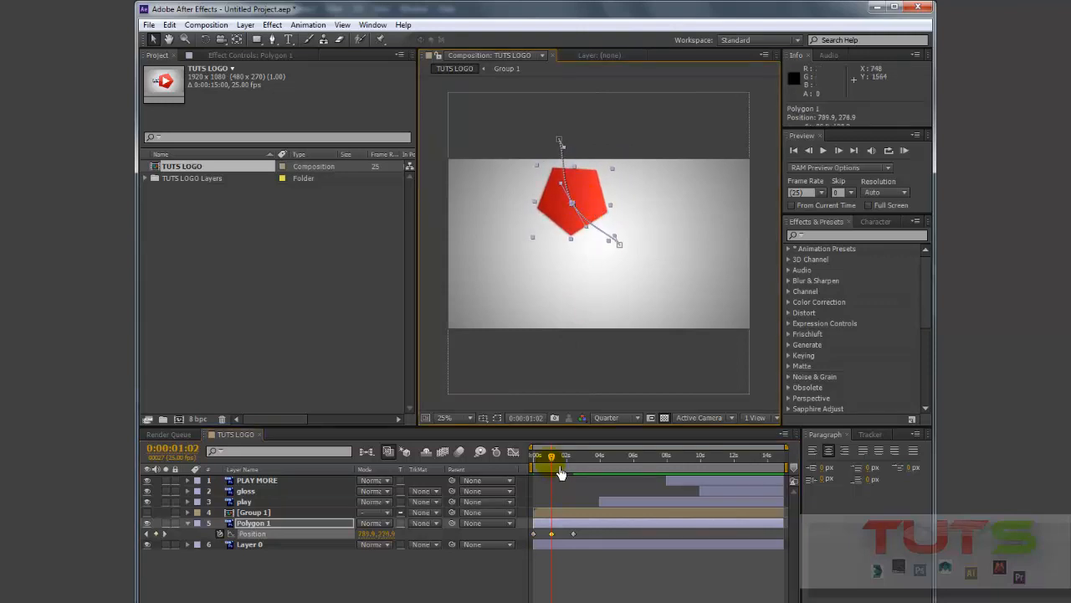
Move Polygon 1's starting Position to about 293.5, -182 and its middle path point to about 714, 339
{"action": "mouse_move", "coordinate": [555, 469]}
{"action": "left_mouse_down"}
{"action": "mouse_move", "coordinate": [539, 467]}
{"action": "mouse_move", "coordinate": [602, 456]}
{"action": "mouse_move", "coordinate": [538, 463]}
{"action": "left_mouse_up"}
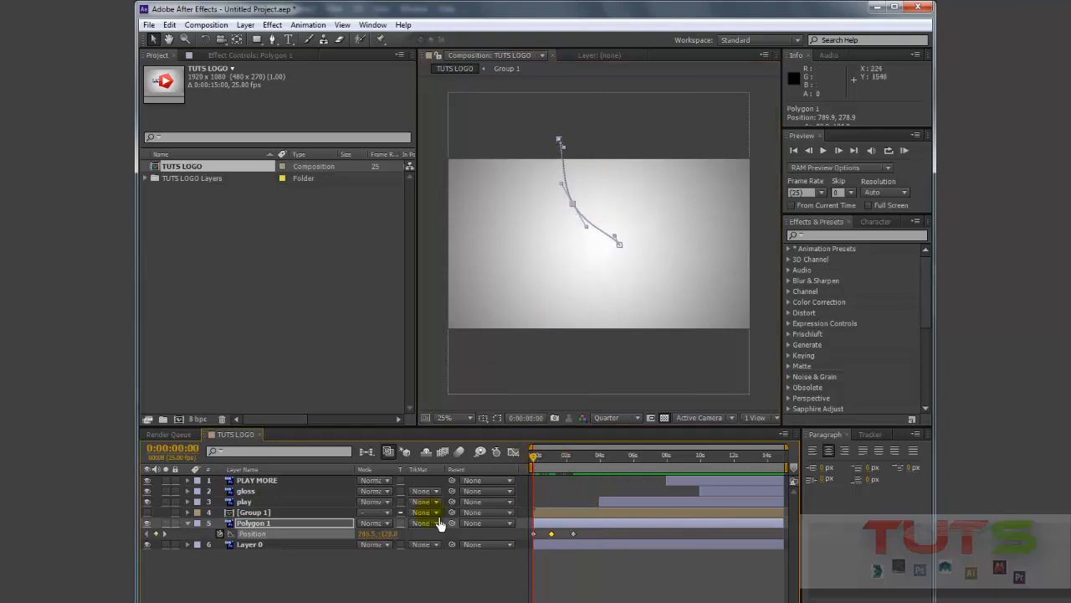
{"action": "left_click_drag", "start_coordinate": [394, 537], "coordinate": [144, 566]}
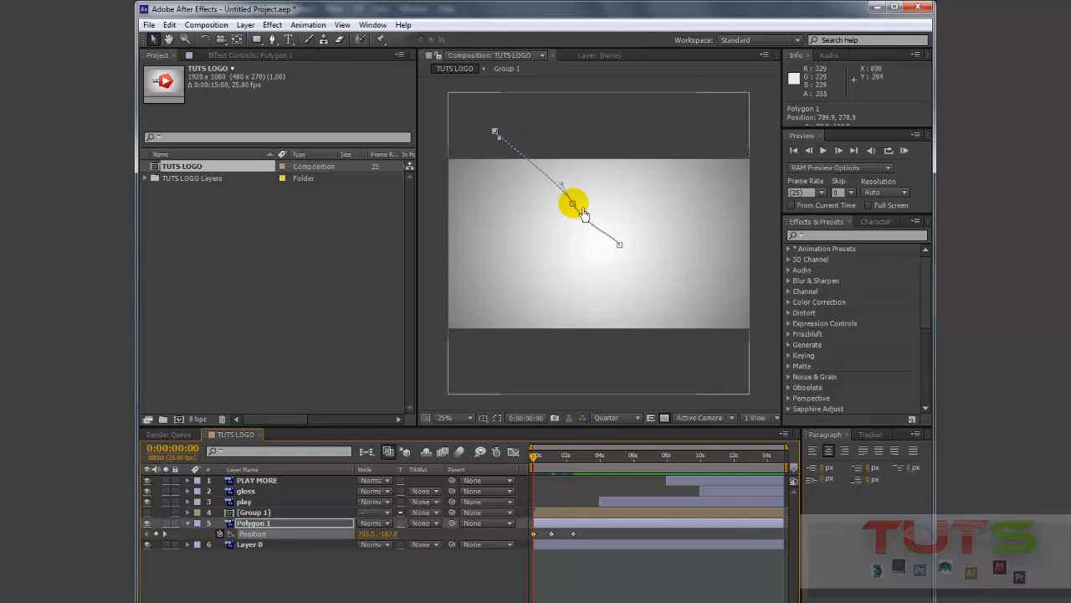
{"action": "left_click_drag", "start_coordinate": [574, 202], "coordinate": [543, 200]}
Adjust the direction handle of the middle path point at 0:00:01:02 to smooth Polygon 1's motion path
{"action": "key", "text": "z"}
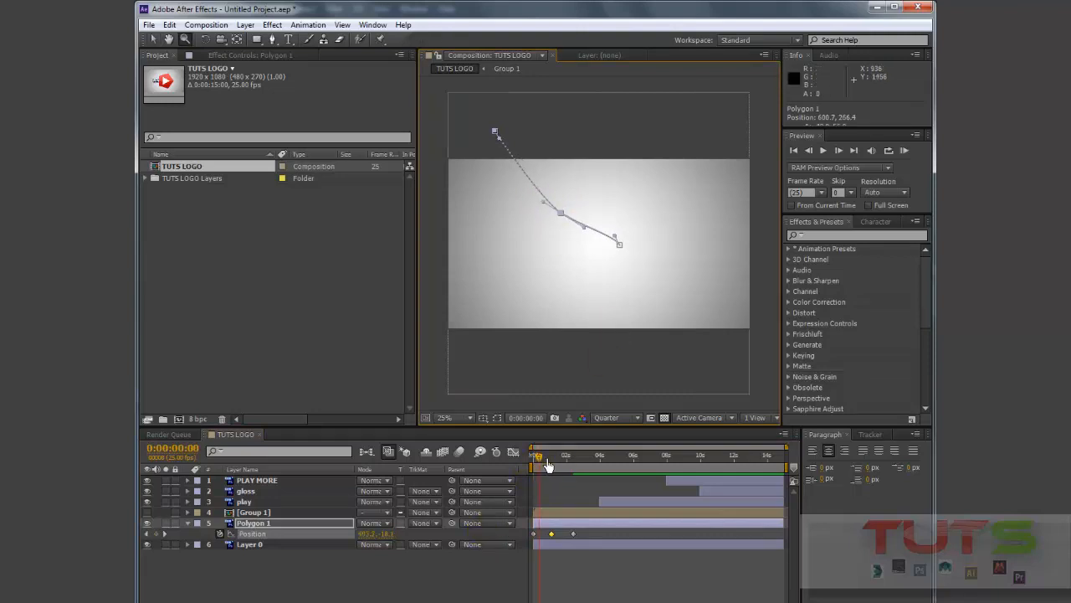
{"action": "left_click_drag", "start_coordinate": [535, 457], "coordinate": [555, 459]}
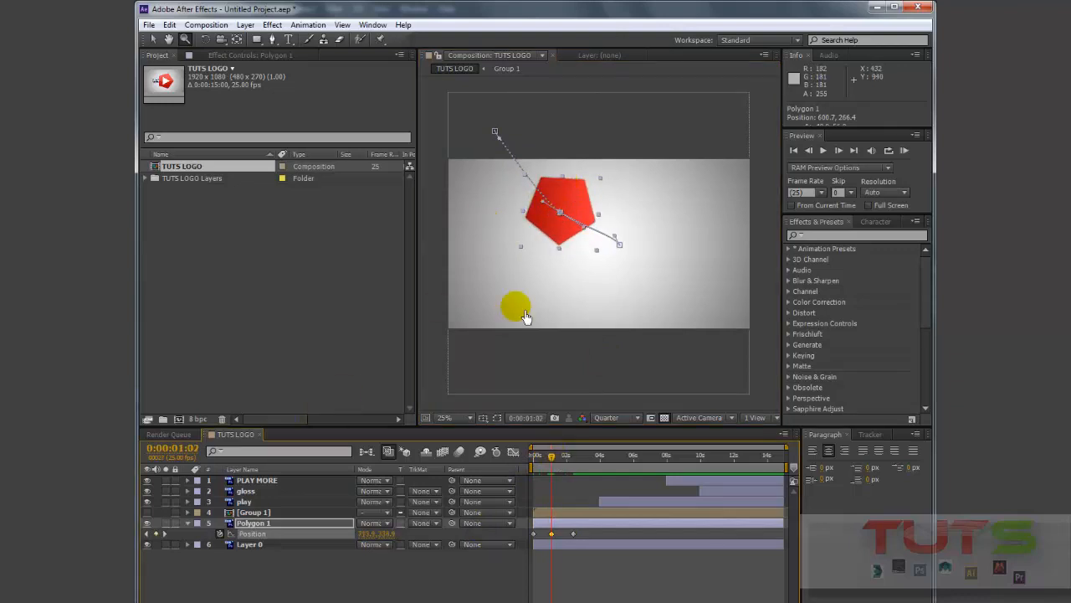
{"action": "left_click", "coordinate": [555, 200]}
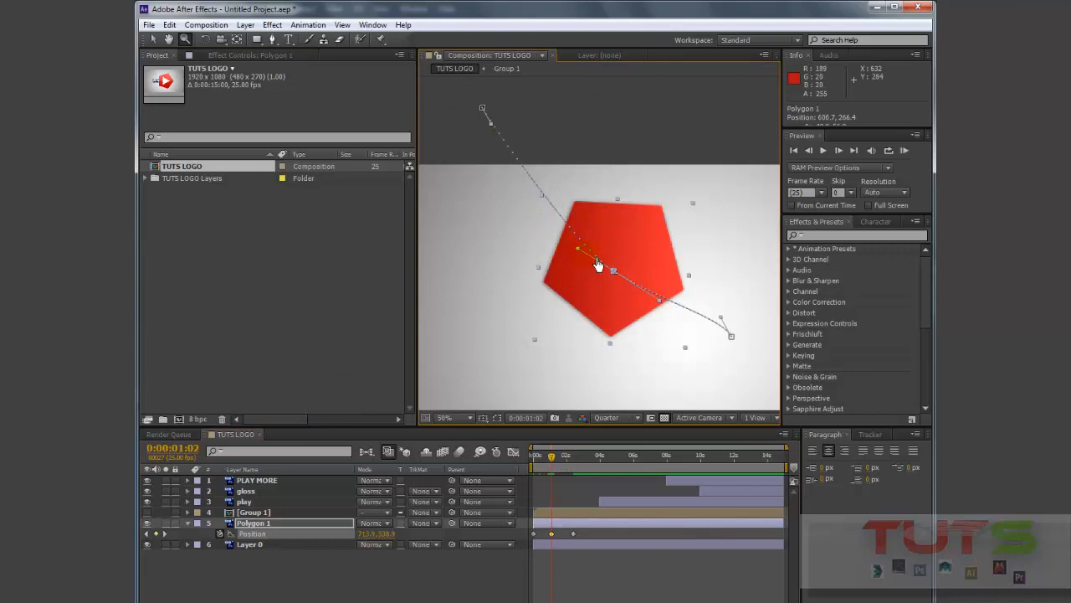
{"action": "key", "text": "v"}
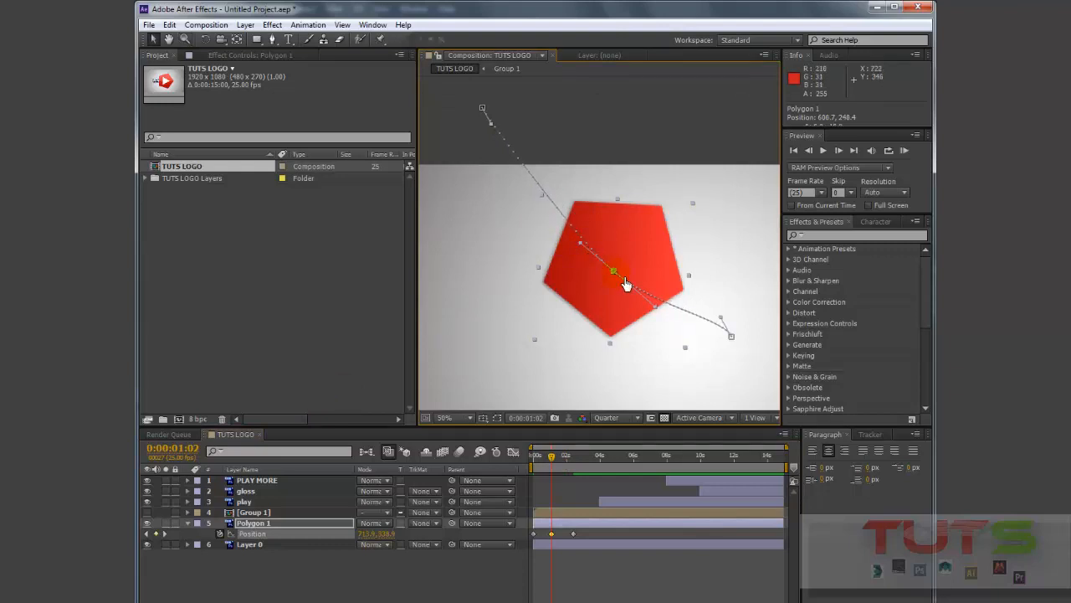
{"action": "key", "text": "comma"}
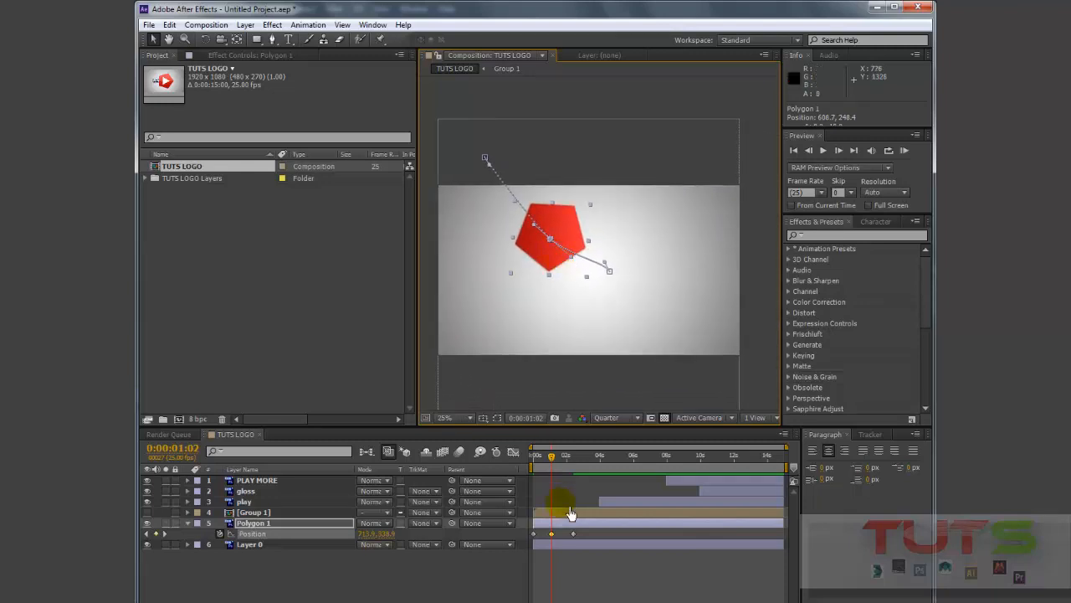
{"action": "mouse_move", "coordinate": [552, 457]}
{"action": "left_mouse_down"}
{"action": "mouse_move", "coordinate": [536, 472]}
{"action": "mouse_move", "coordinate": [577, 456]}
{"action": "mouse_move", "coordinate": [533, 456]}
{"action": "mouse_move", "coordinate": [584, 457]}
{"action": "mouse_move", "coordinate": [552, 458]}
{"action": "mouse_move", "coordinate": [564, 462]}
{"action": "left_mouse_up"}
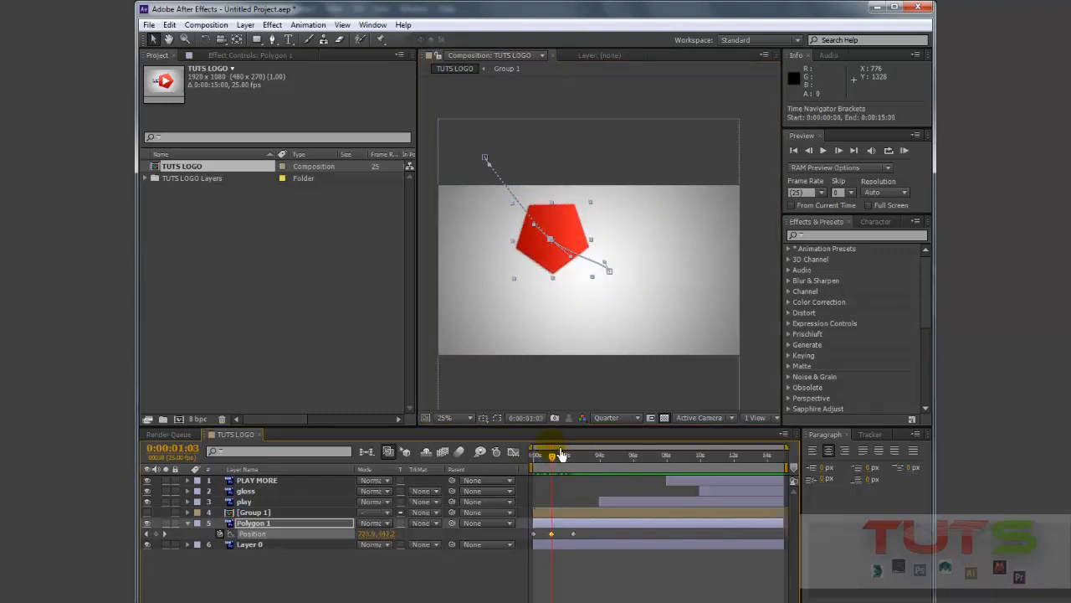
Extend the start of the play layer back to 0:00:02:11, where Polygon 1's movement ends
{"action": "left_click_drag", "start_coordinate": [557, 456], "coordinate": [586, 461]}
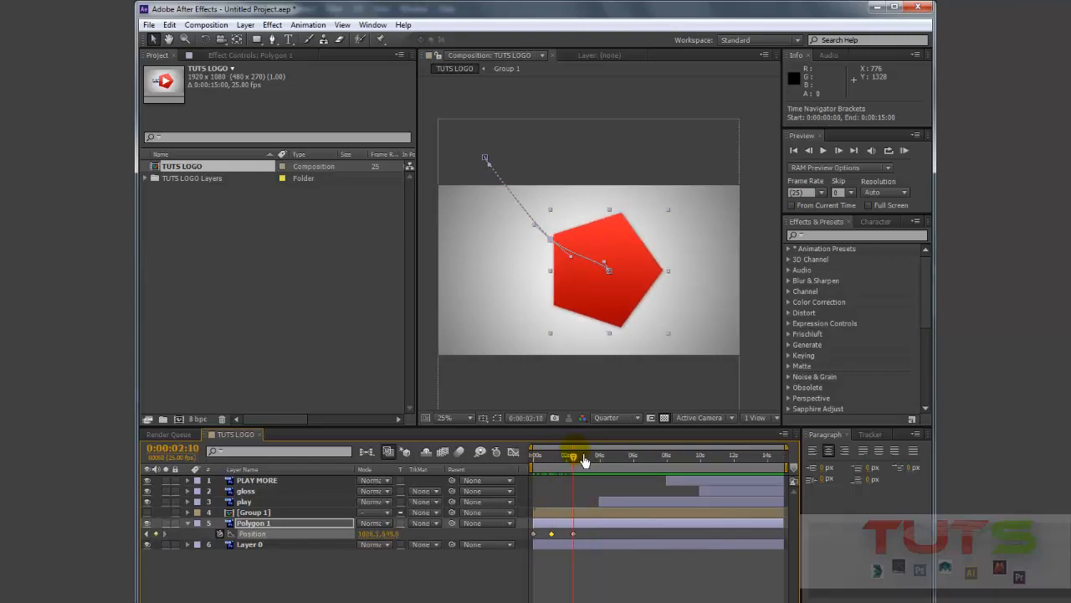
{"action": "left_click", "coordinate": [610, 503]}
{"action": "left_click_drag", "start_coordinate": [599, 502], "coordinate": [613, 462]}
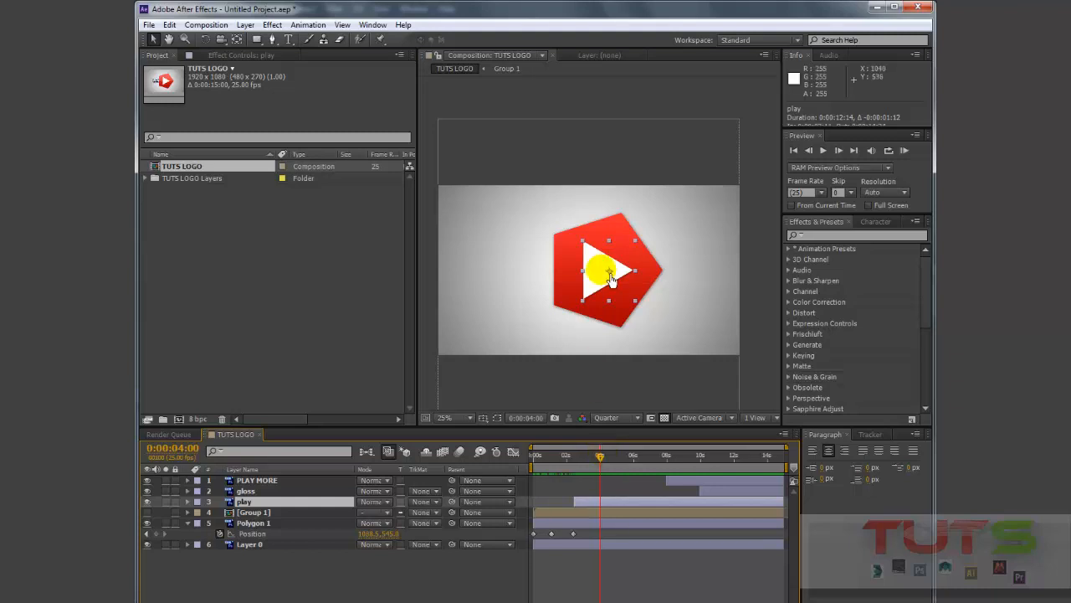
{"action": "left_click_drag", "start_coordinate": [589, 469], "coordinate": [584, 467]}
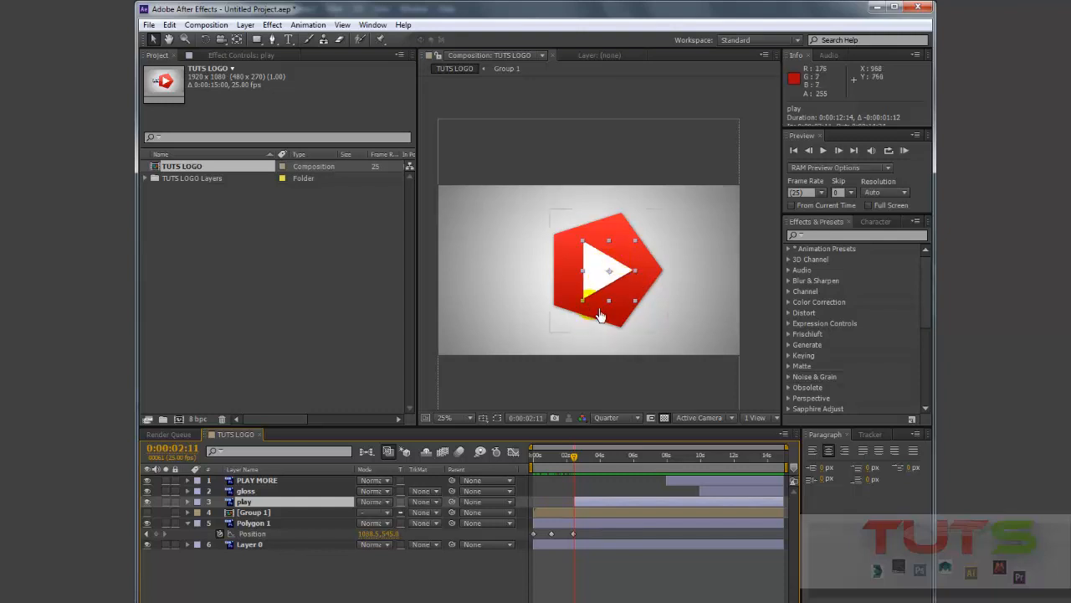
{"action": "left_click", "coordinate": [597, 341]}
{"action": "left_click", "coordinate": [552, 532]}
{"action": "left_click", "coordinate": [611, 477]}
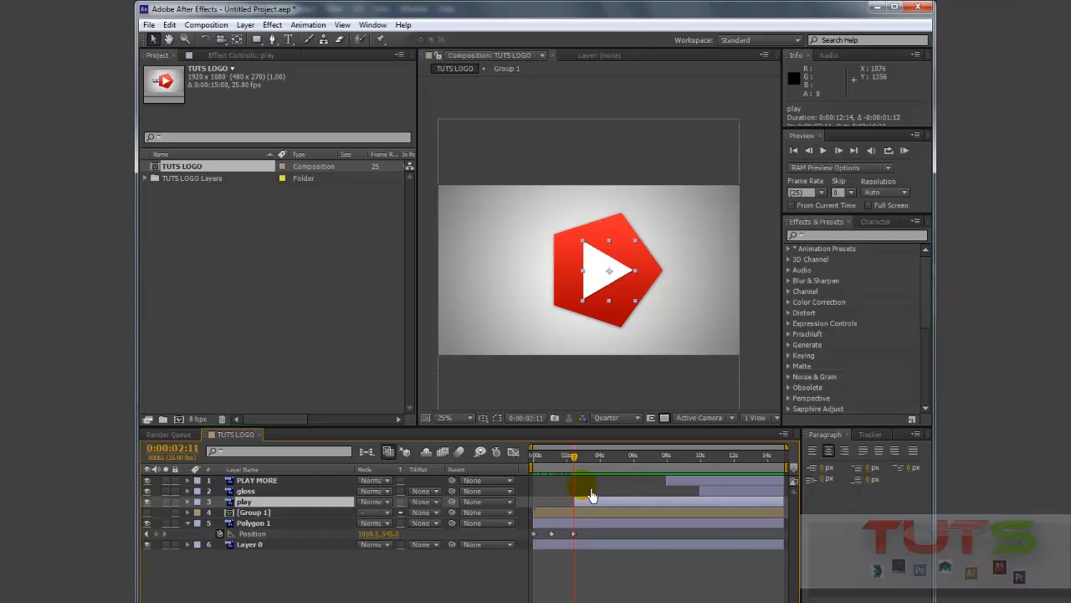
Enable Opacity keyframing on the play layer with 100% keyframes at 0:00:02:11 and 0:00:03:24
{"action": "key", "text": "t"}
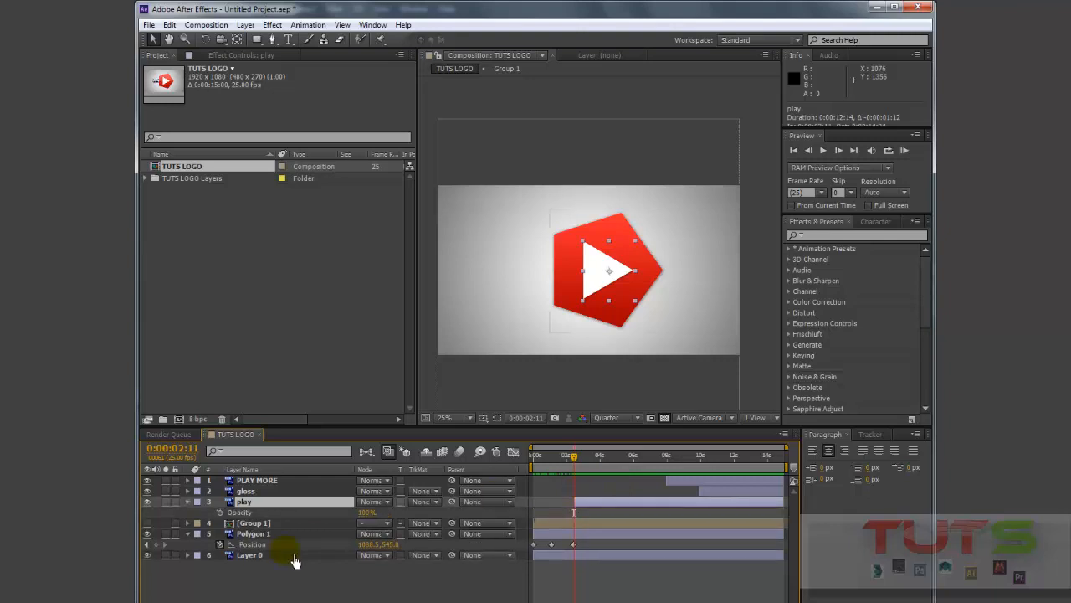
{"action": "left_click", "coordinate": [220, 512]}
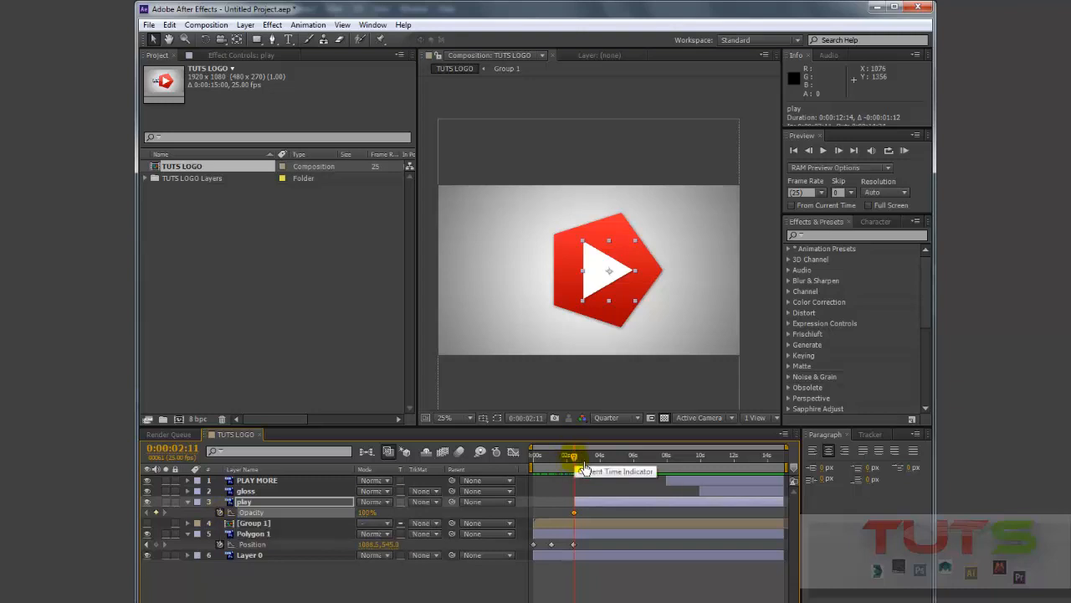
{"action": "left_click_drag", "start_coordinate": [574, 456], "coordinate": [599, 458]}
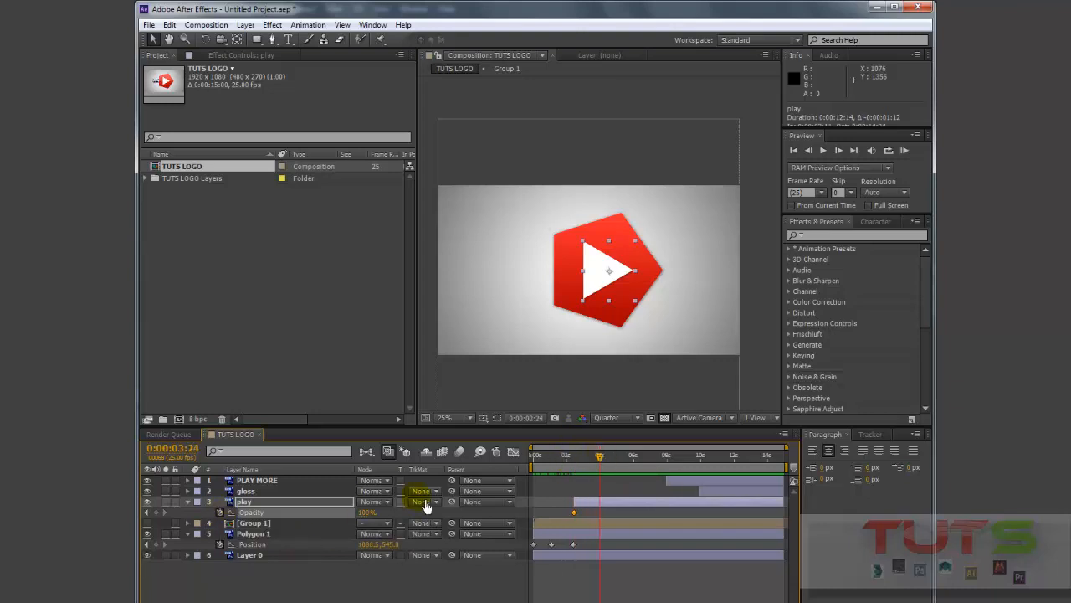
{"action": "left_click", "coordinate": [157, 512]}
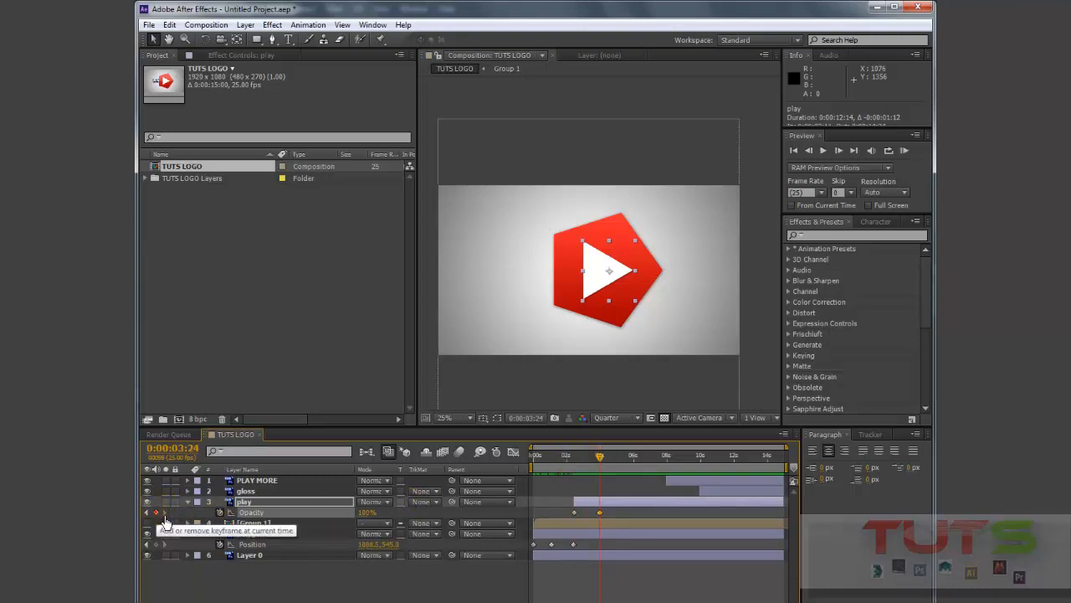
{"action": "left_click_drag", "start_coordinate": [615, 467], "coordinate": [588, 477]}
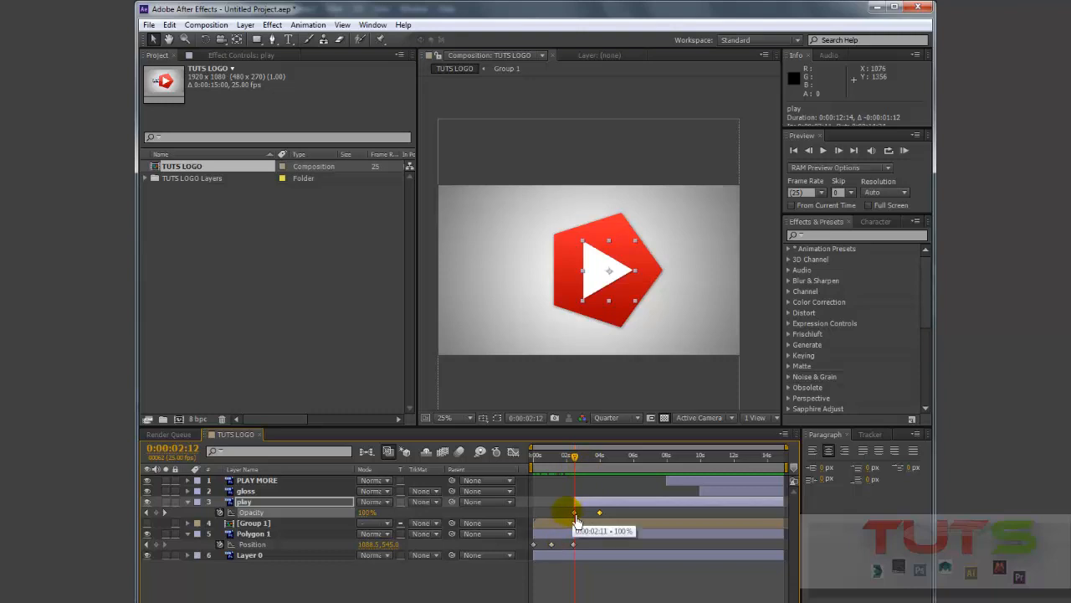
{"action": "scroll", "coordinate": [597, 481], "scroll_direction": "up", "scroll_amount": 3}
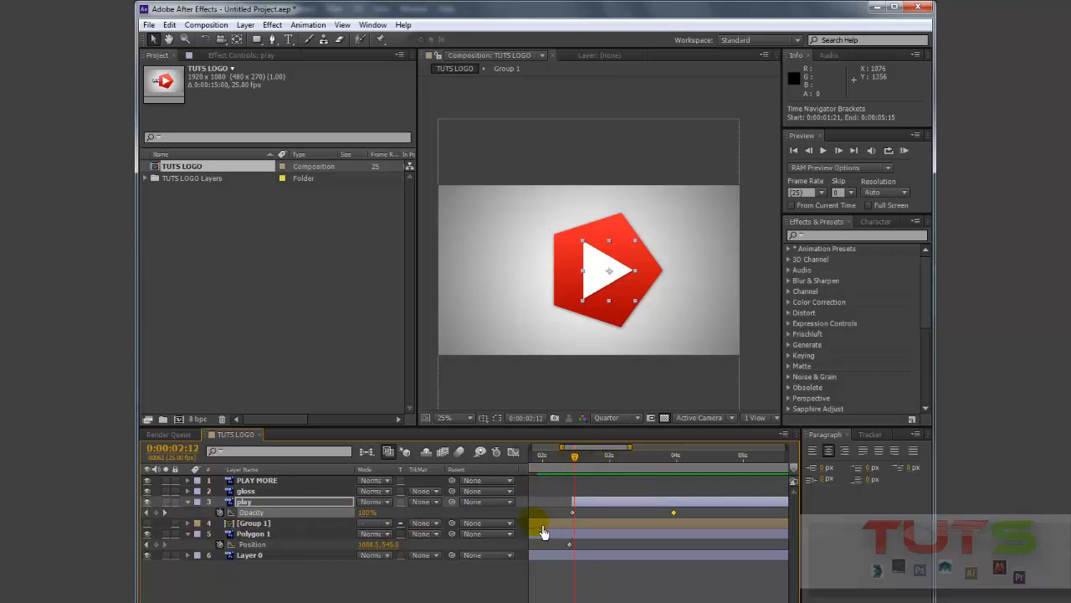
{"action": "left_click_drag", "start_coordinate": [371, 518], "coordinate": [351, 520]}
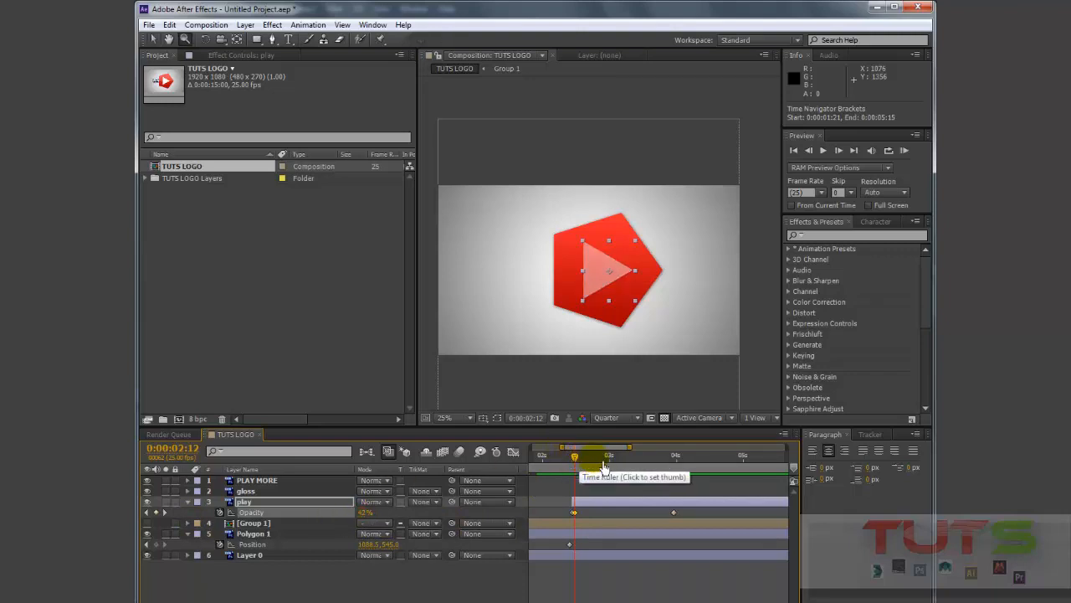
{"action": "key", "text": "ctrl+z"}
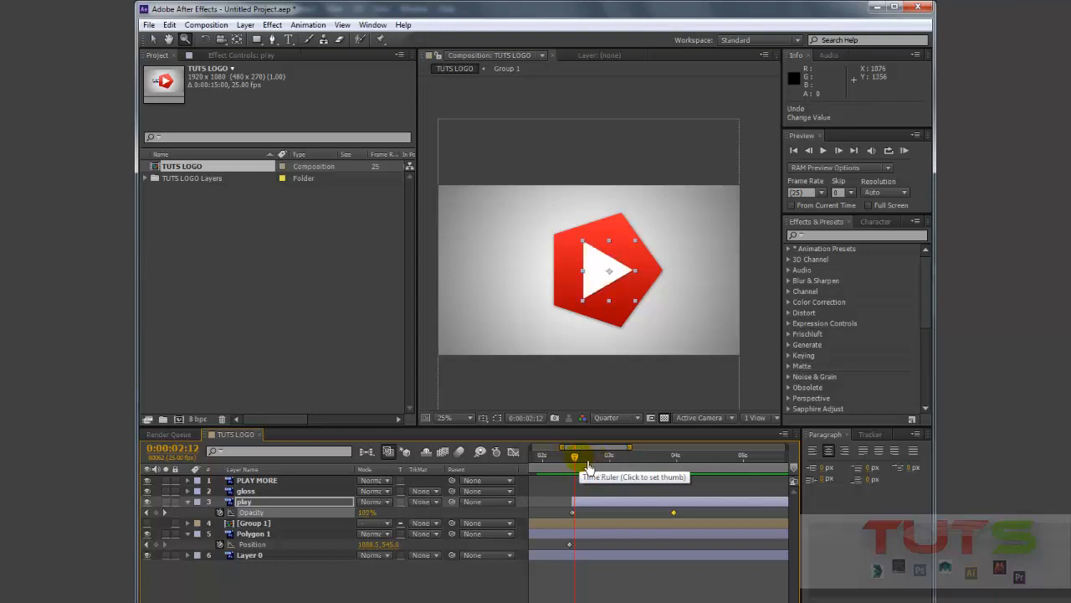
Set the play layer's Opacity to 0% on its first keyframe at 0:00:02:11 and play back the fade-in
{"action": "left_click_drag", "start_coordinate": [589, 466], "coordinate": [581, 466]}
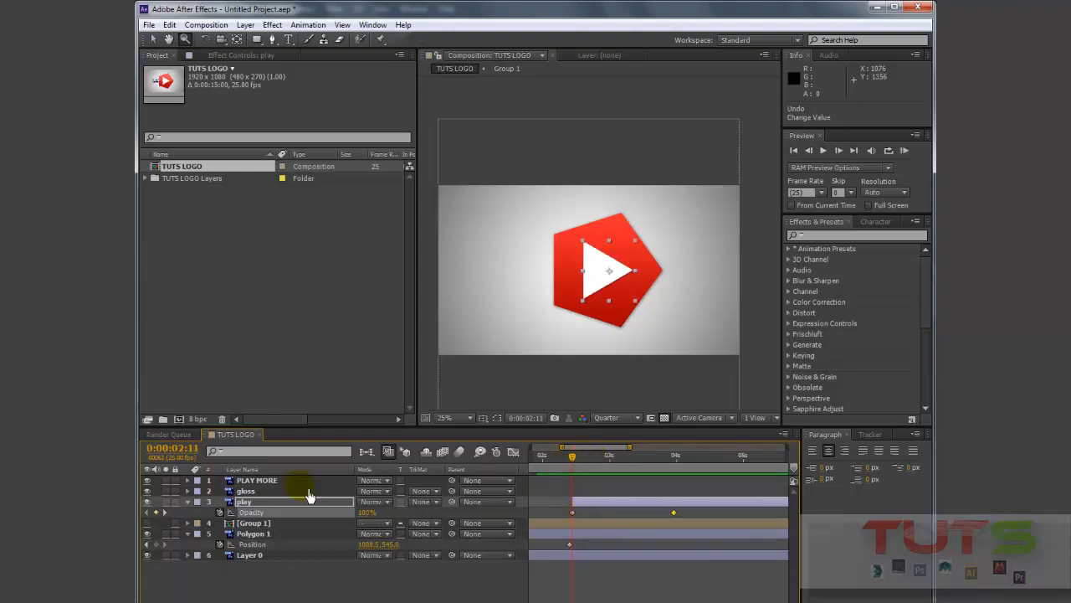
{"action": "left_click_drag", "start_coordinate": [375, 522], "coordinate": [259, 517]}
{"action": "left_click_drag", "start_coordinate": [585, 471], "coordinate": [500, 474]}
{"action": "key", "text": "minus"}
{"action": "key", "text": "minus"}
{"action": "key", "text": "space"}
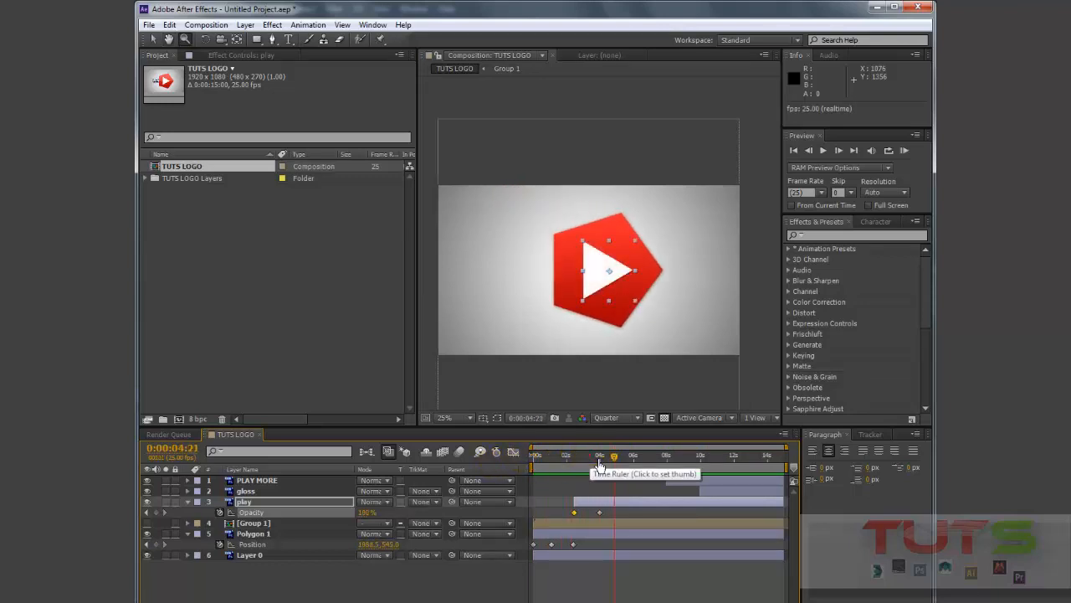
Turn on automatic keyframing and set the play layer's Scale to about 148% at 0:00:02:11
{"action": "mouse_move", "coordinate": [596, 460]}
{"action": "left_mouse_down"}
{"action": "mouse_move", "coordinate": [576, 459]}
{"action": "mouse_move", "coordinate": [617, 461]}
{"action": "mouse_move", "coordinate": [584, 464]}
{"action": "left_mouse_up"}
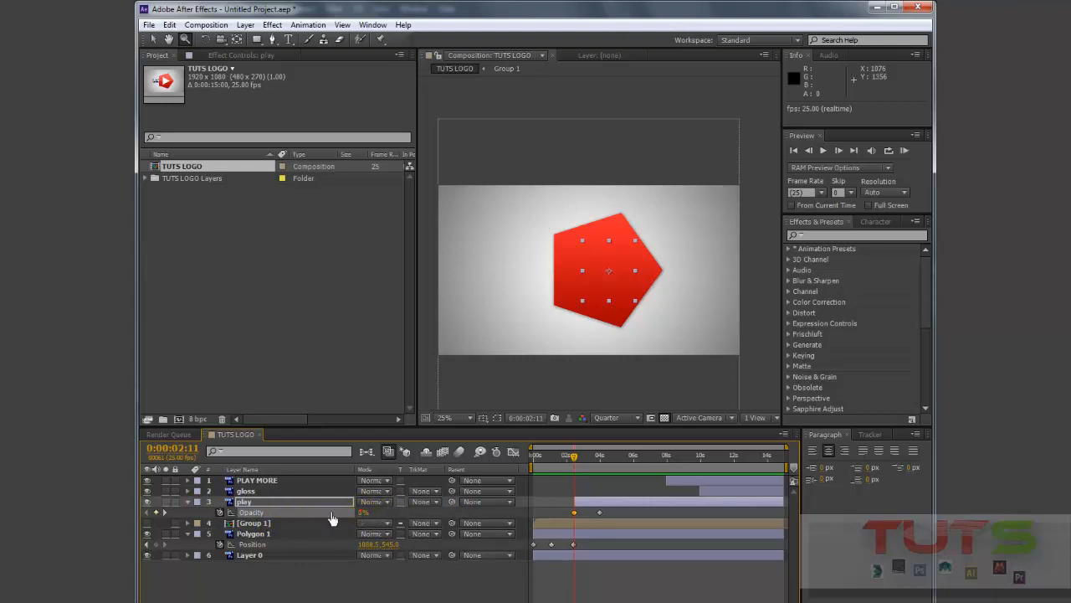
{"action": "key", "text": "s"}
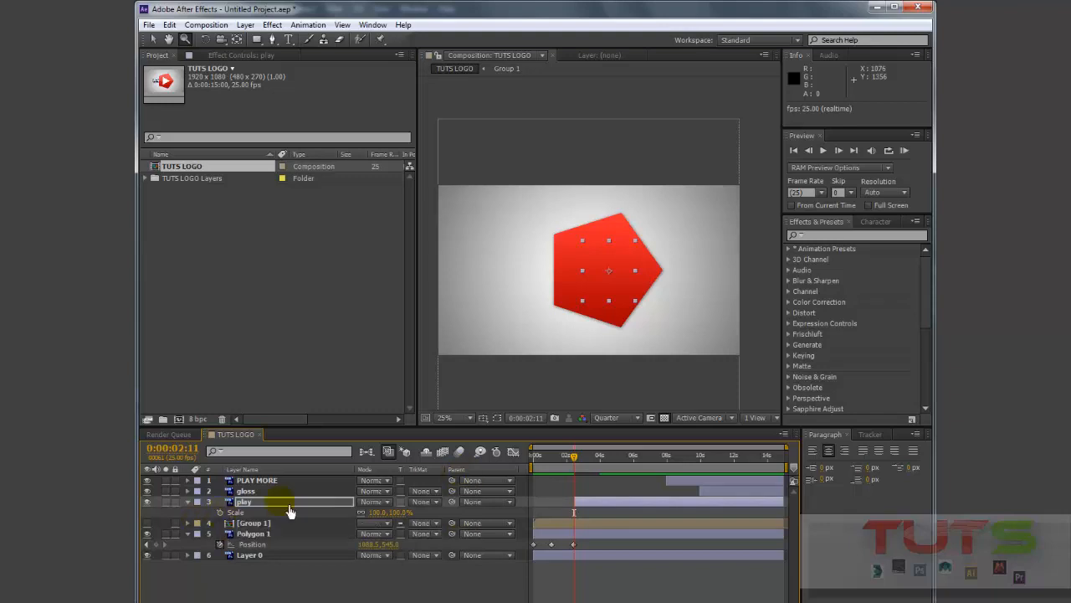
{"action": "left_click", "coordinate": [499, 455]}
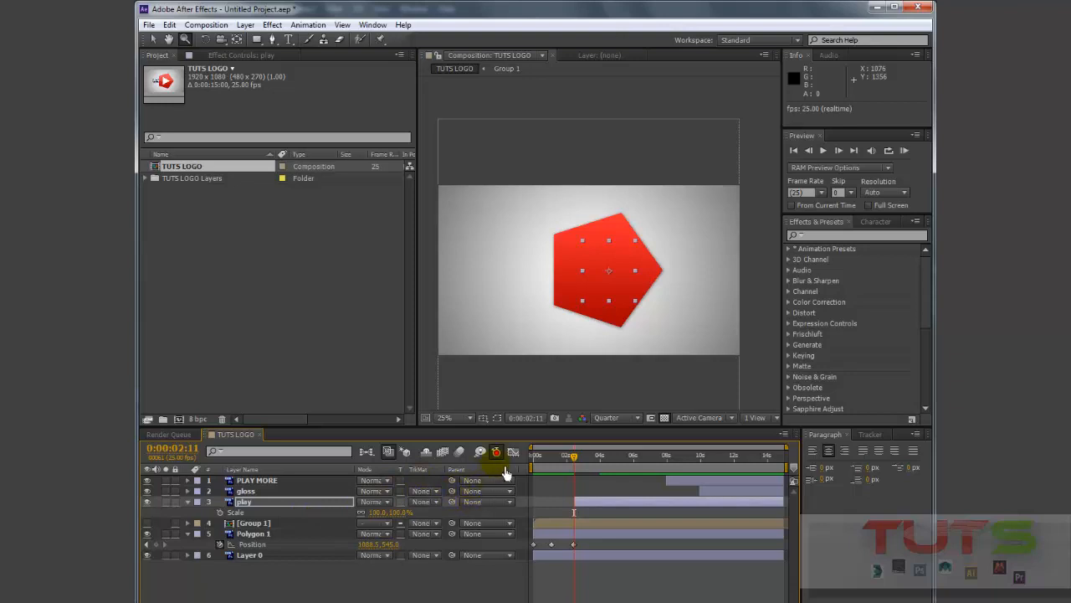
{"action": "left_click_drag", "start_coordinate": [387, 523], "coordinate": [415, 521]}
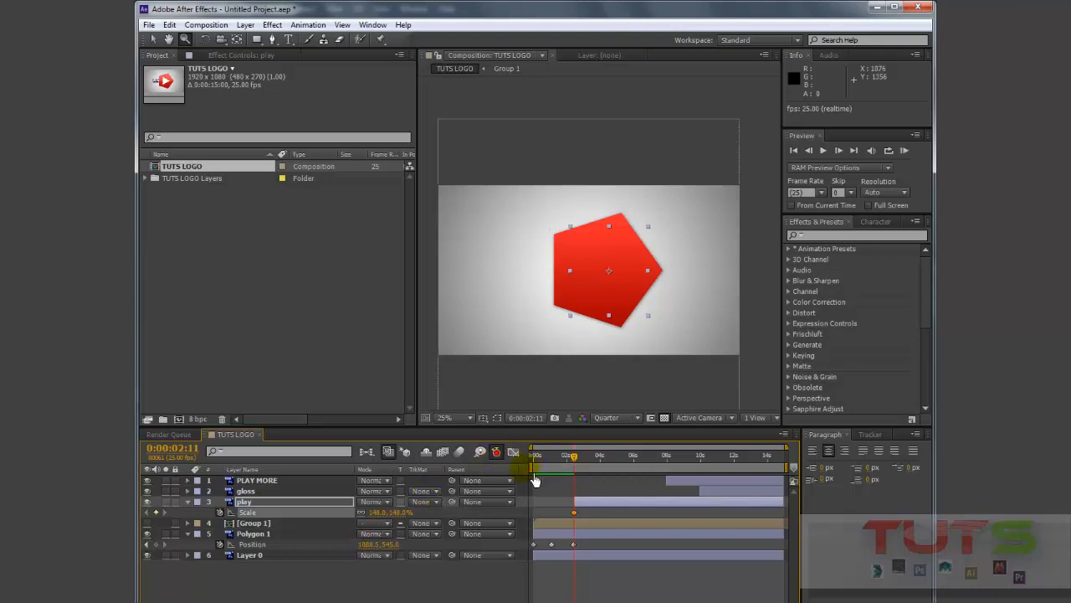
Set the play layer's Scale to 100% at 0:00:03:23
{"action": "mouse_move", "coordinate": [584, 471]}
{"action": "left_mouse_down"}
{"action": "mouse_move", "coordinate": [557, 466]}
{"action": "mouse_move", "coordinate": [584, 465]}
{"action": "left_mouse_up"}
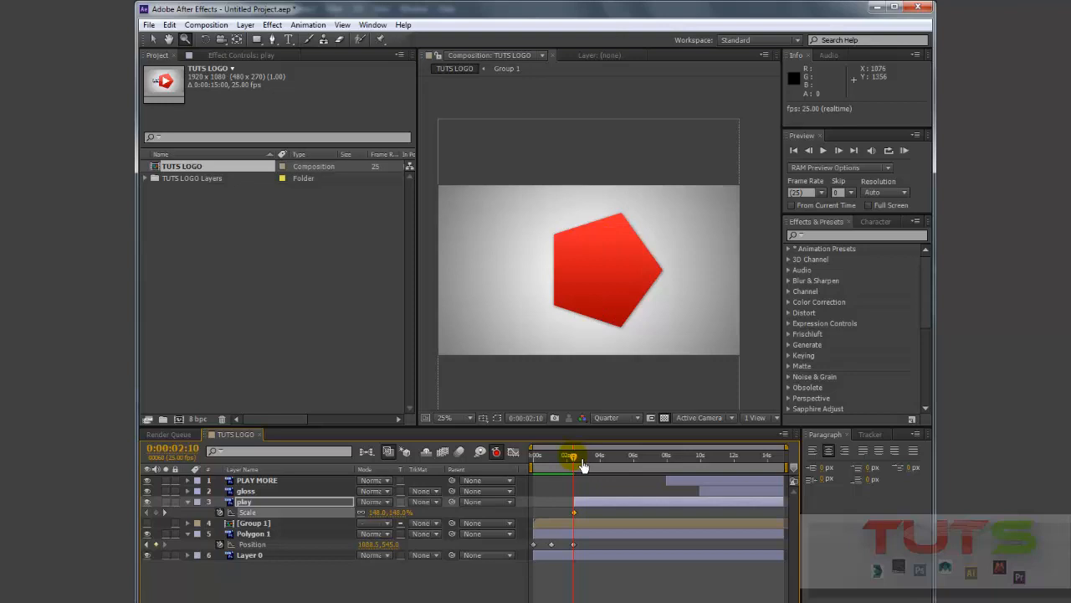
{"action": "left_click_drag", "start_coordinate": [583, 466], "coordinate": [611, 466]}
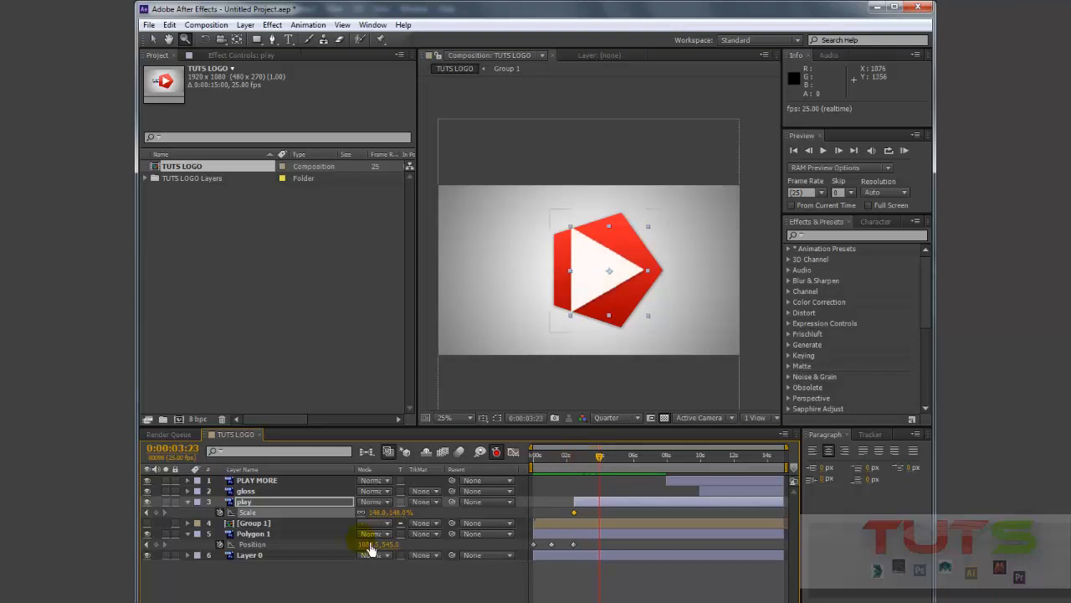
{"action": "left_click", "coordinate": [383, 514]}
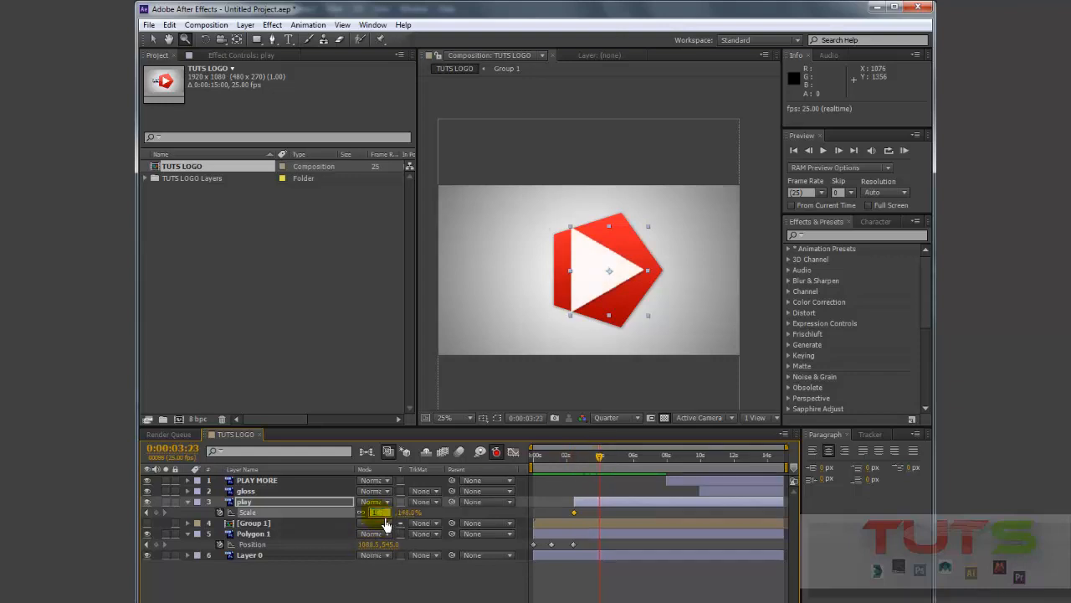
{"action": "type", "text": "100"}
{"action": "key", "text": "Return"}
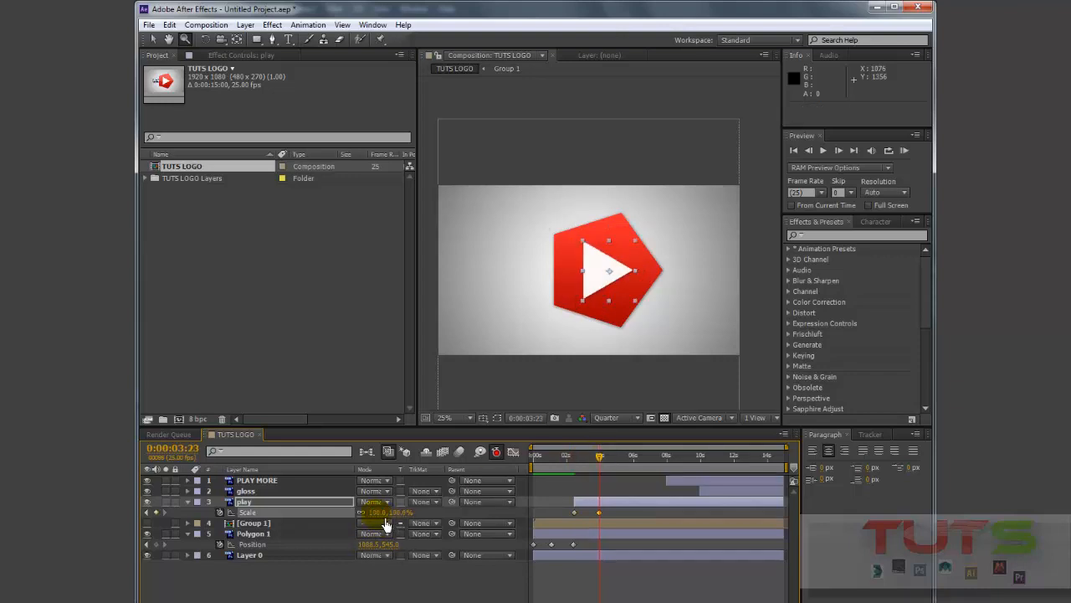
Enlarge the play layer's starting Scale at 0:00:02:11 to about 993%
{"action": "left_click_drag", "start_coordinate": [599, 457], "coordinate": [582, 470]}
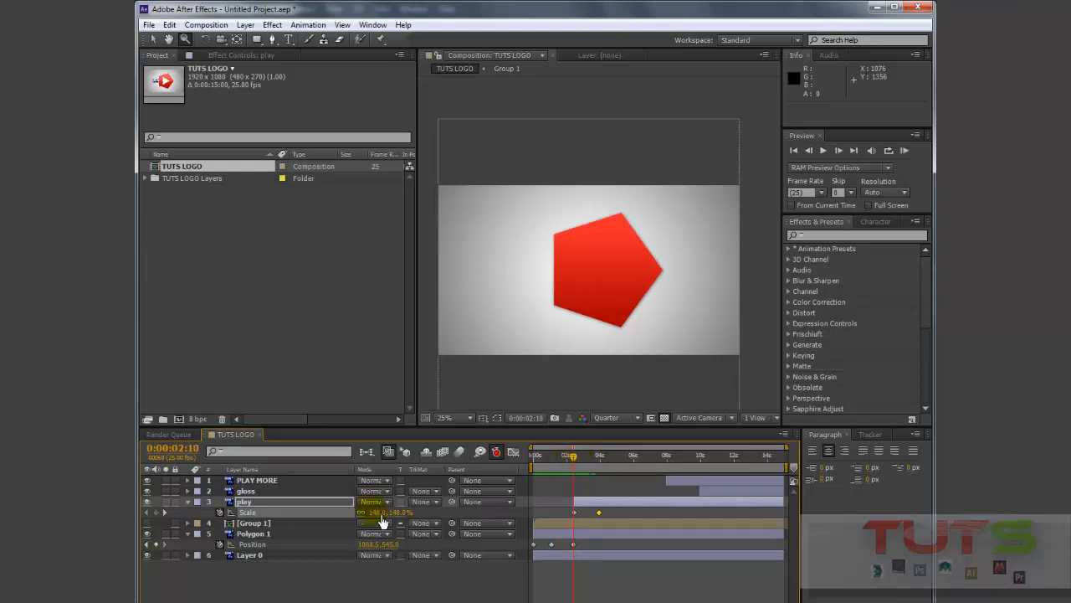
{"action": "left_click_drag", "start_coordinate": [510, 497], "coordinate": [617, 537]}
{"action": "key", "text": "ctrl+z"}
{"action": "left_click_drag", "start_coordinate": [575, 459], "coordinate": [576, 459]}
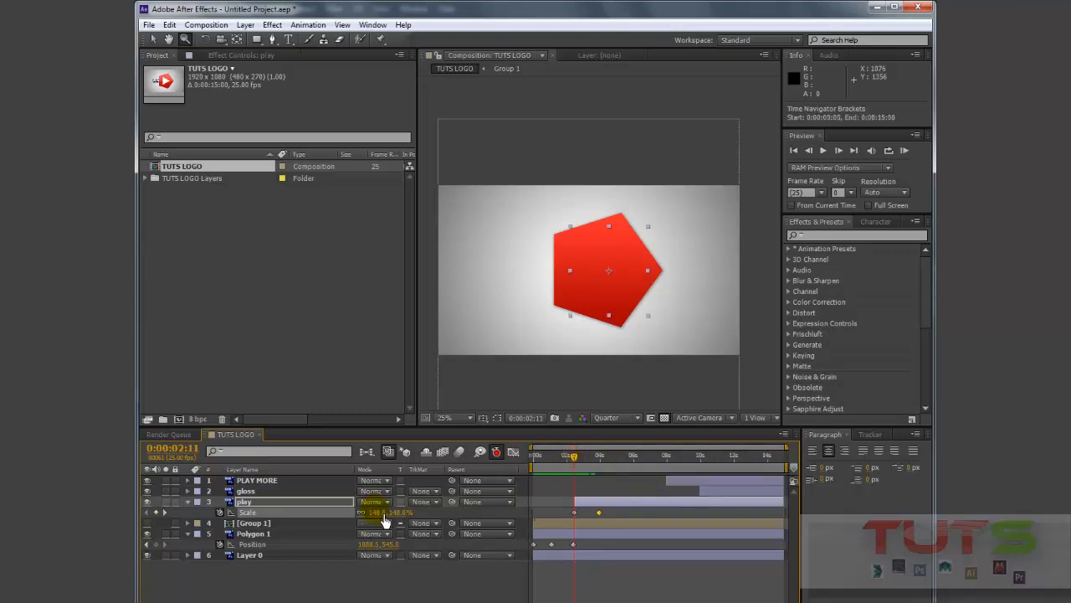
{"action": "left_click_drag", "start_coordinate": [383, 513], "coordinate": [861, 480]}
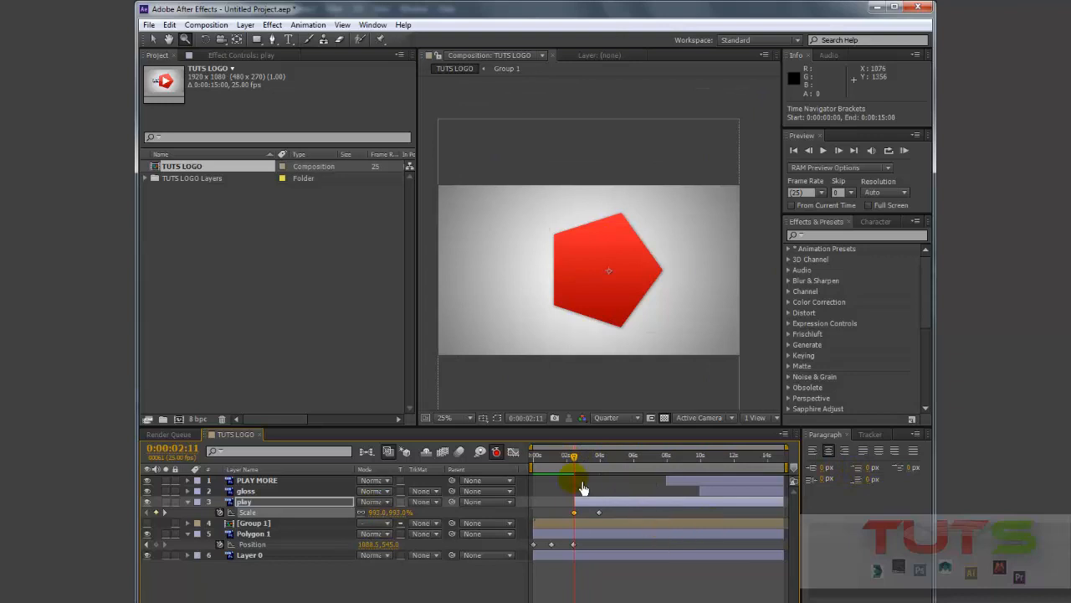
Run a RAM preview of the play layer's scale-down animation
{"action": "key", "text": "space"}
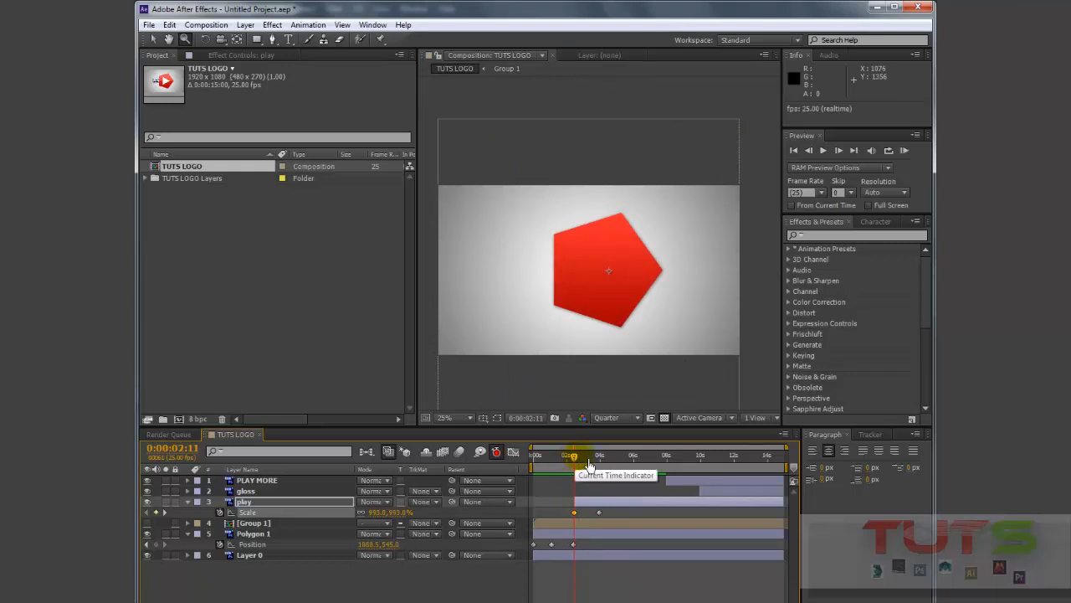
{"action": "left_click", "coordinate": [907, 152]}
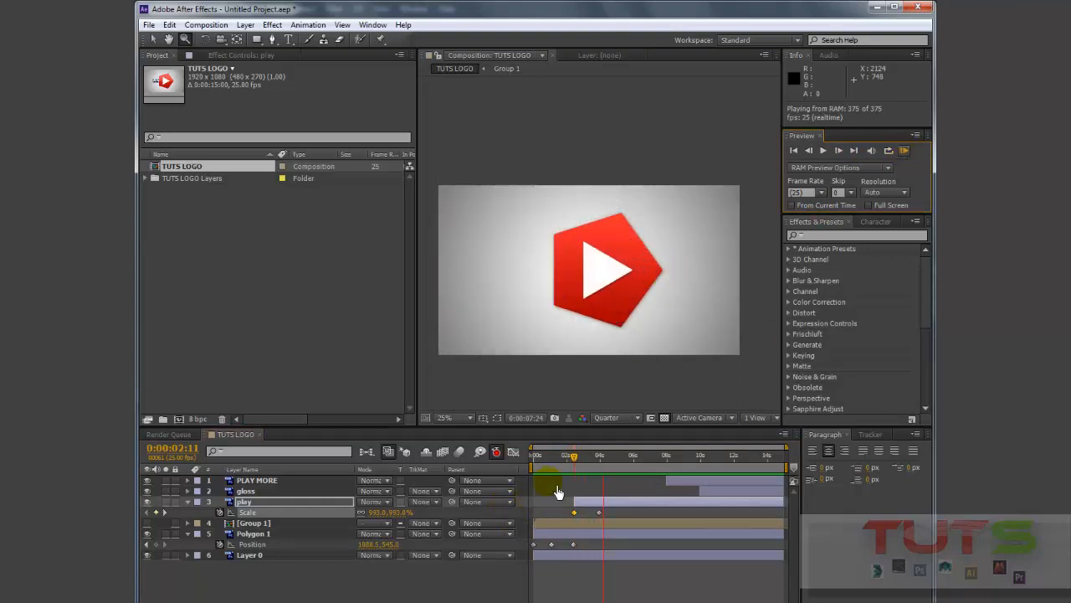
{"action": "left_click", "coordinate": [587, 461]}
{"action": "left_click_drag", "start_coordinate": [585, 460], "coordinate": [585, 461]}
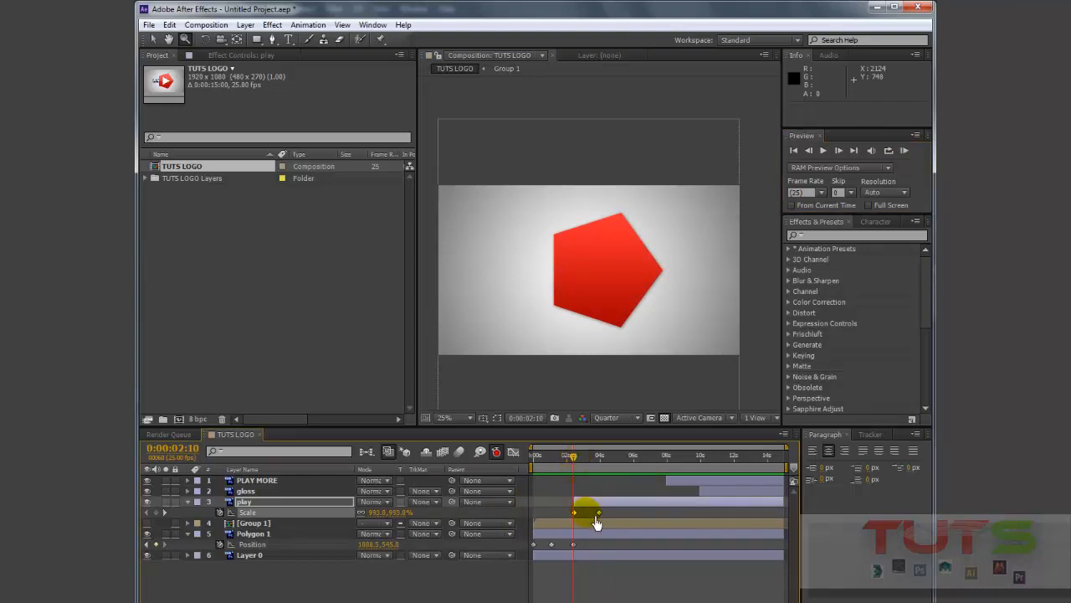
Move the play layer's ending Scale keyframe earlier, close to its starting keyframe, and play back the faster shrink
{"action": "left_click_drag", "start_coordinate": [605, 517], "coordinate": [582, 512]}
{"action": "key", "text": "space"}
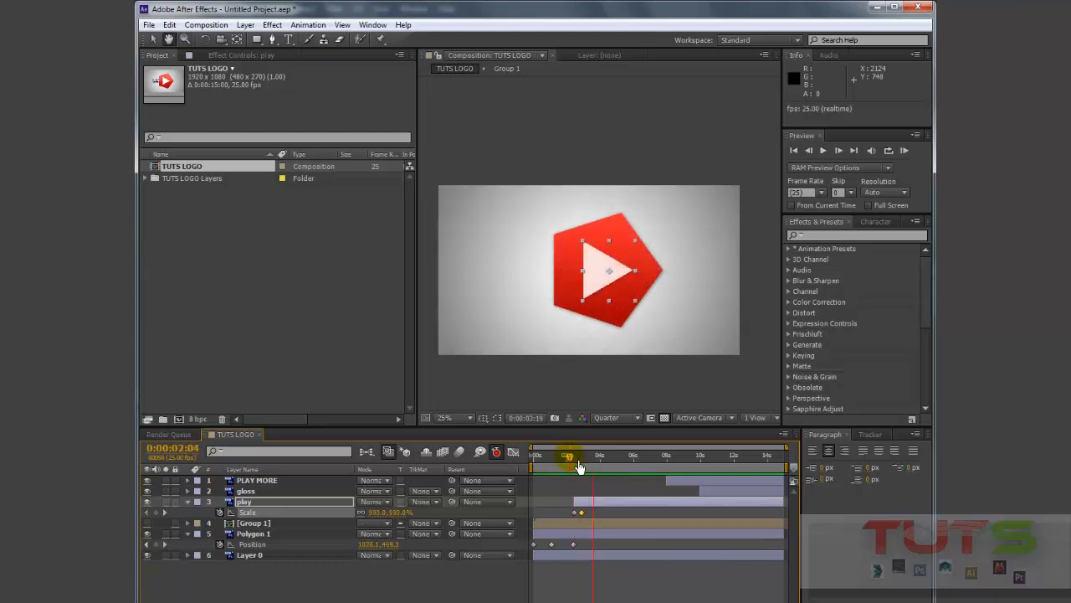
{"action": "key", "text": "space"}
Add a 0° Rotation keyframe to the play layer at 0:00:02:11
{"action": "left_click_drag", "start_coordinate": [577, 466], "coordinate": [597, 468]}
{"action": "key", "text": "equal"}
{"action": "key", "text": "equal"}
{"action": "key", "text": "equal"}
{"action": "key", "text": "equal"}
{"action": "key", "text": "equal"}
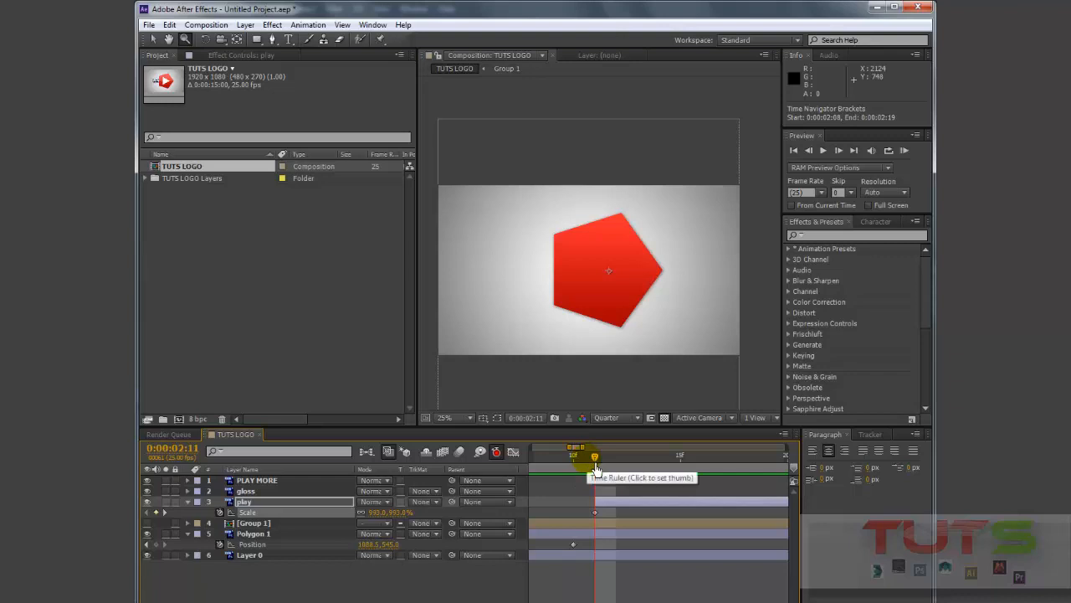
{"action": "key", "text": "r"}
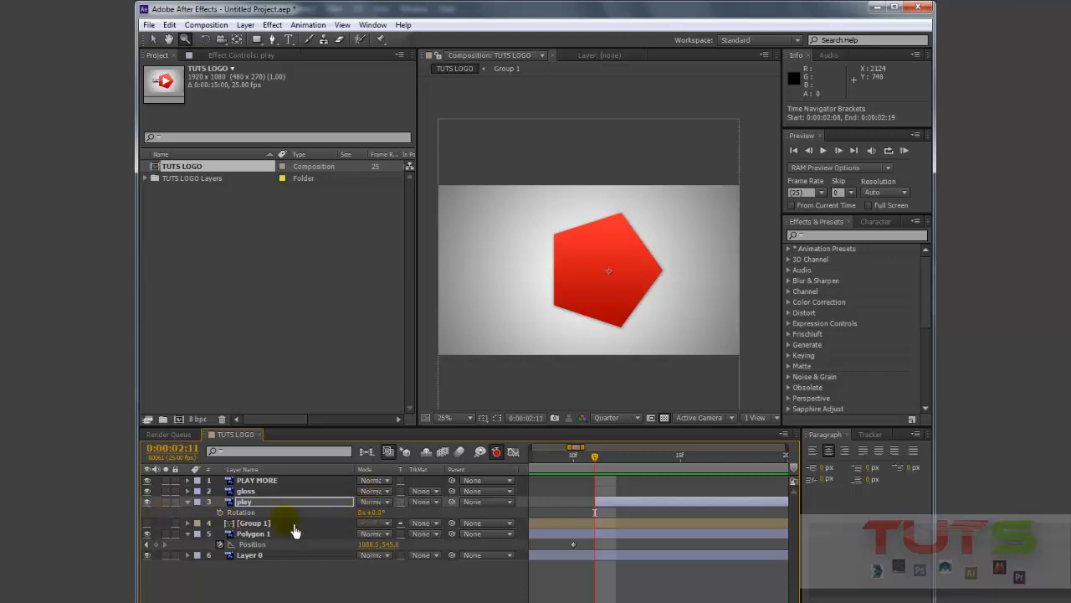
{"action": "left_click", "coordinate": [219, 511]}
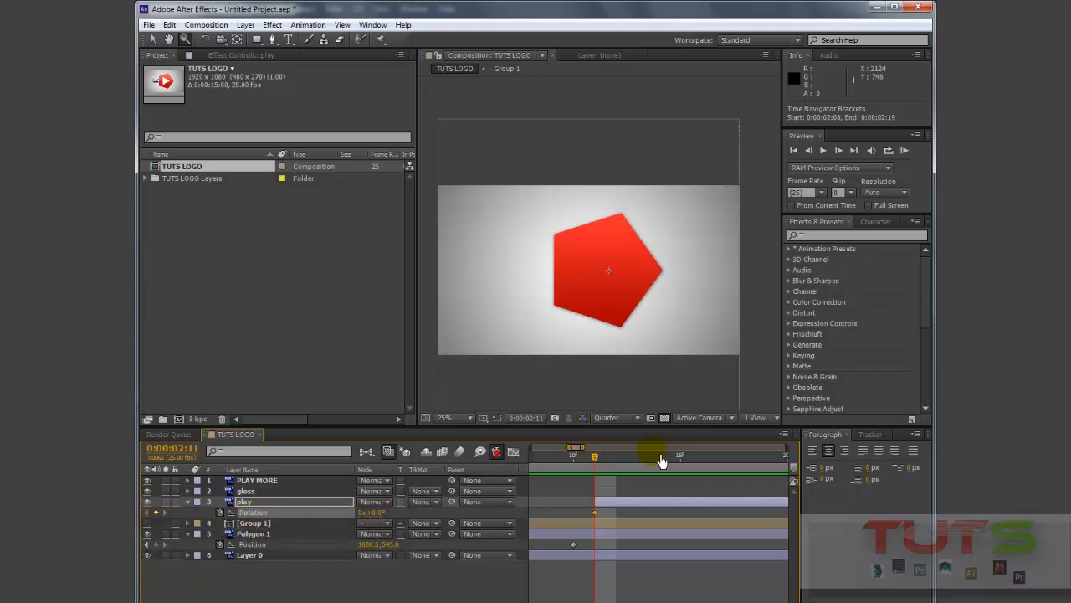
Add a second Rotation keyframe of 0° to the play layer at 0:00:03:00
{"action": "key", "text": "minus"}
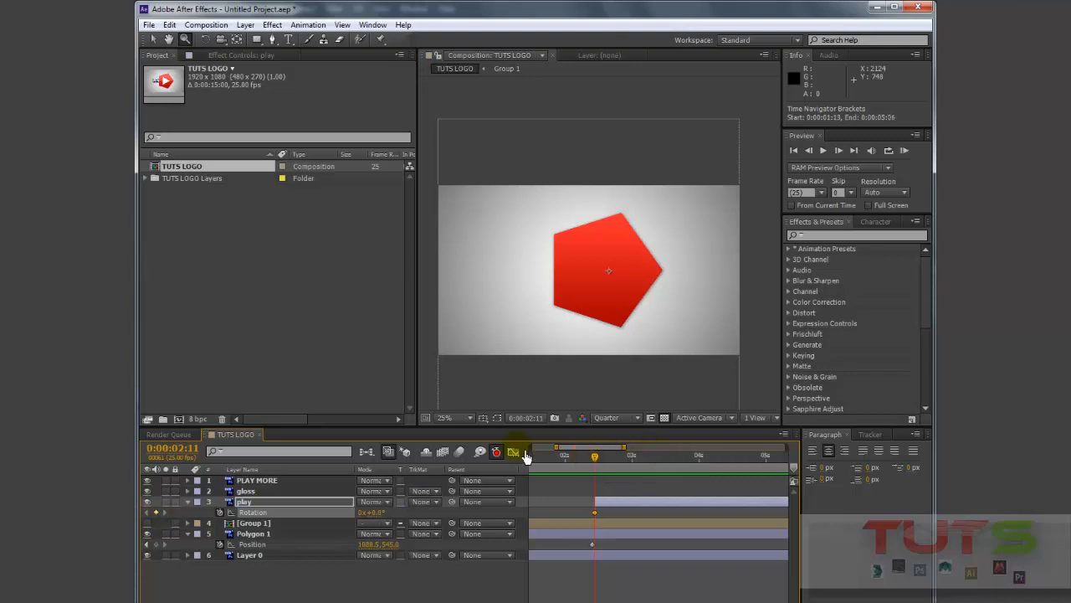
{"action": "left_click", "coordinate": [635, 462]}
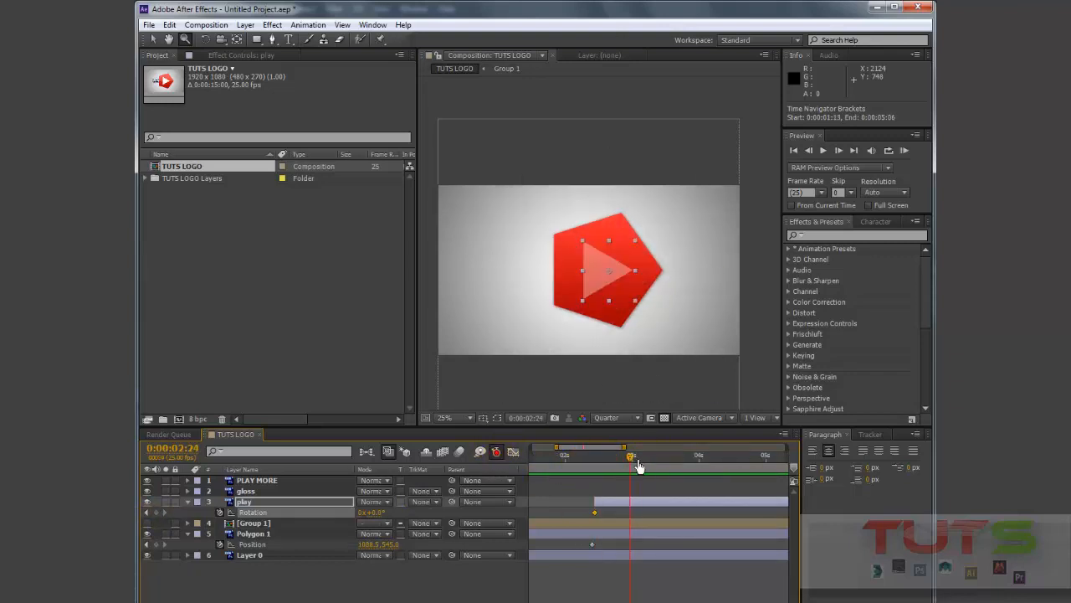
{"action": "left_click_drag", "start_coordinate": [643, 467], "coordinate": [638, 466]}
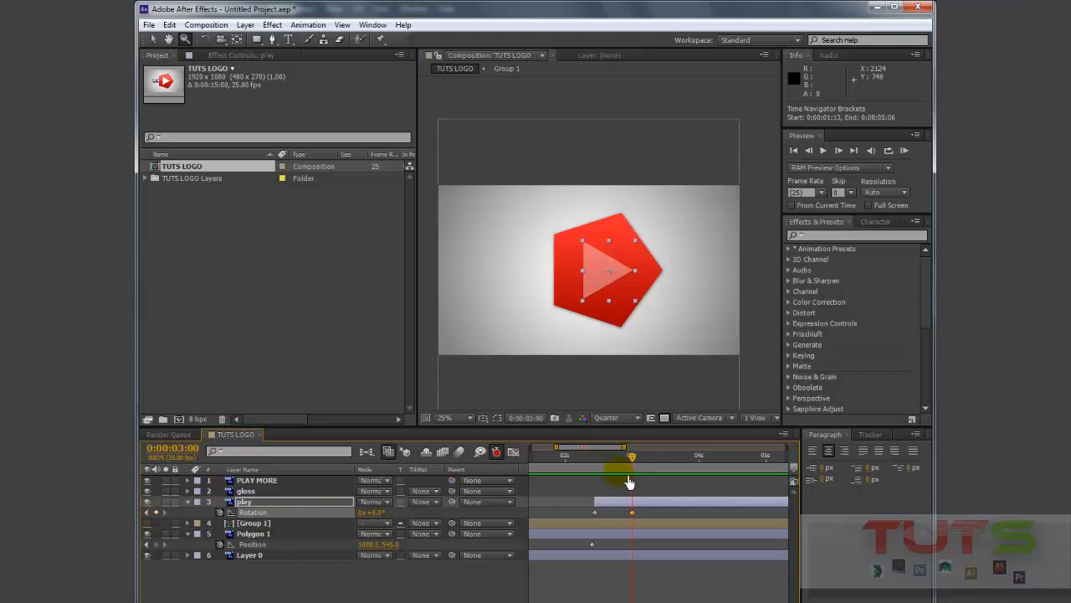
Set the play layer's starting Rotation at 0:00:02:11 to about 2x+332° and play back the spin
{"action": "left_click_drag", "start_coordinate": [630, 466], "coordinate": [595, 466]}
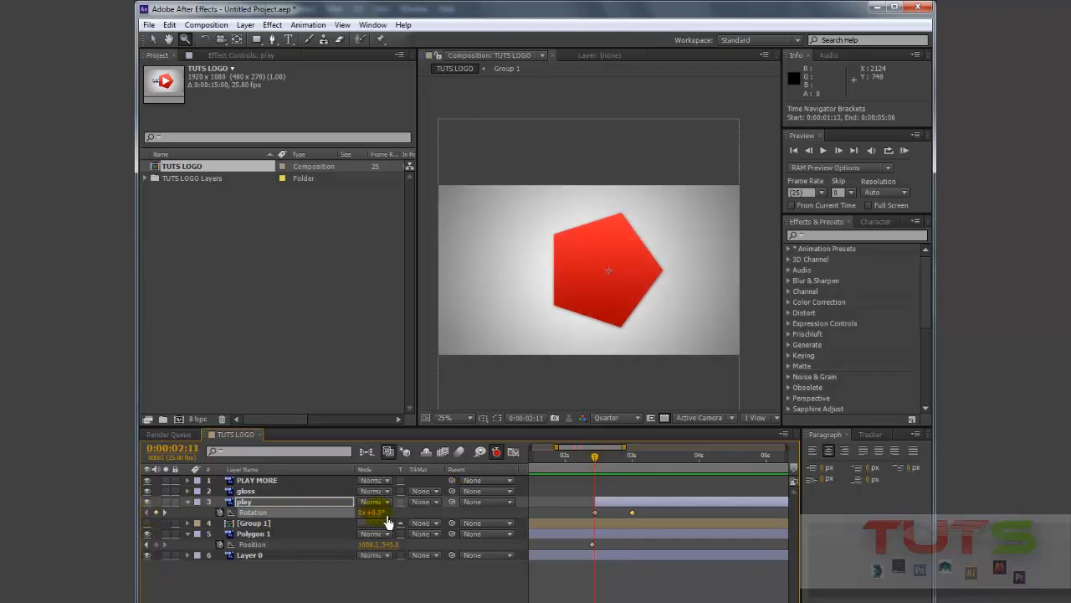
{"action": "left_click_drag", "start_coordinate": [377, 512], "coordinate": [932, 443]}
{"action": "key", "text": "space"}
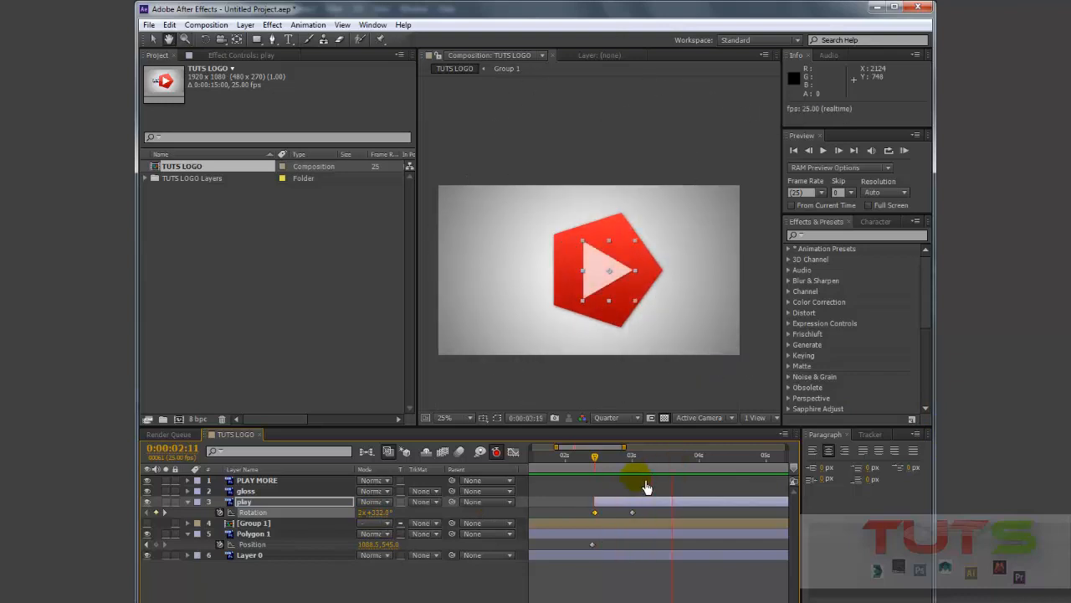
Try a starting Rotation of 0x-334° on the play layer's keyframe at 0:00:02:11 and play back the spin
{"action": "left_click", "coordinate": [603, 458]}
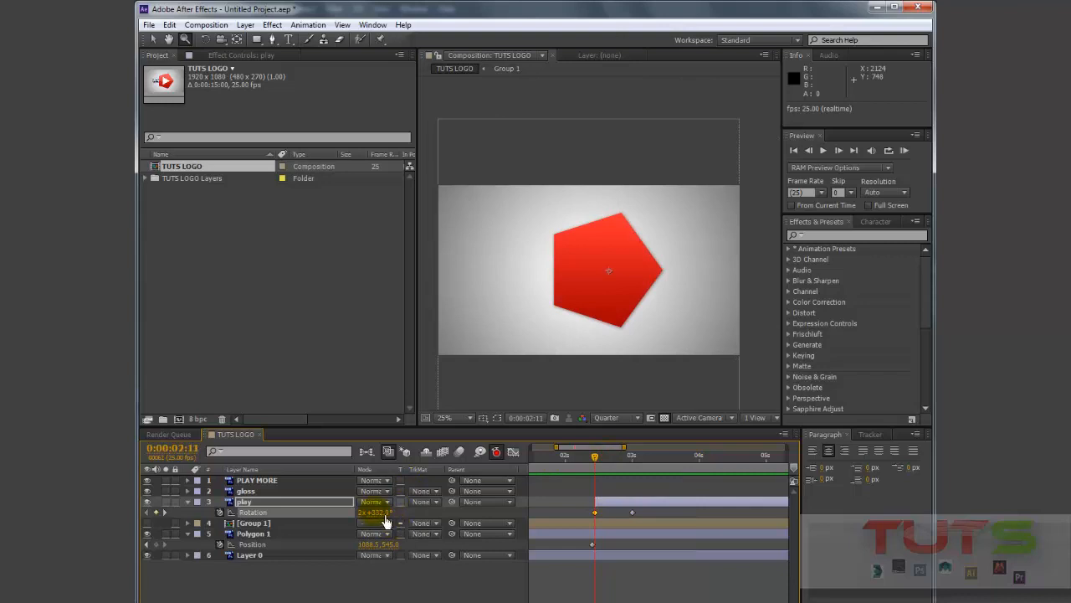
{"action": "left_click_drag", "start_coordinate": [355, 522], "coordinate": [214, 540]}
{"action": "left_click", "coordinate": [366, 520]}
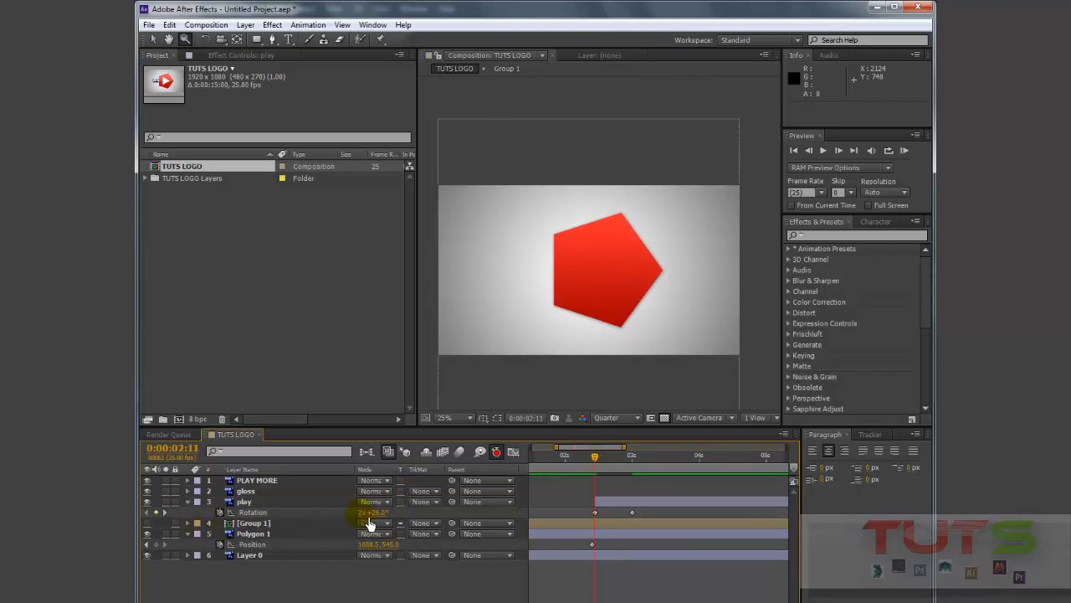
{"action": "left_click_drag", "start_coordinate": [367, 518], "coordinate": [371, 526]}
{"action": "mouse_move", "coordinate": [599, 471]}
{"action": "left_mouse_down"}
{"action": "mouse_move", "coordinate": [626, 459]}
{"action": "mouse_move", "coordinate": [609, 463]}
{"action": "left_mouse_up"}
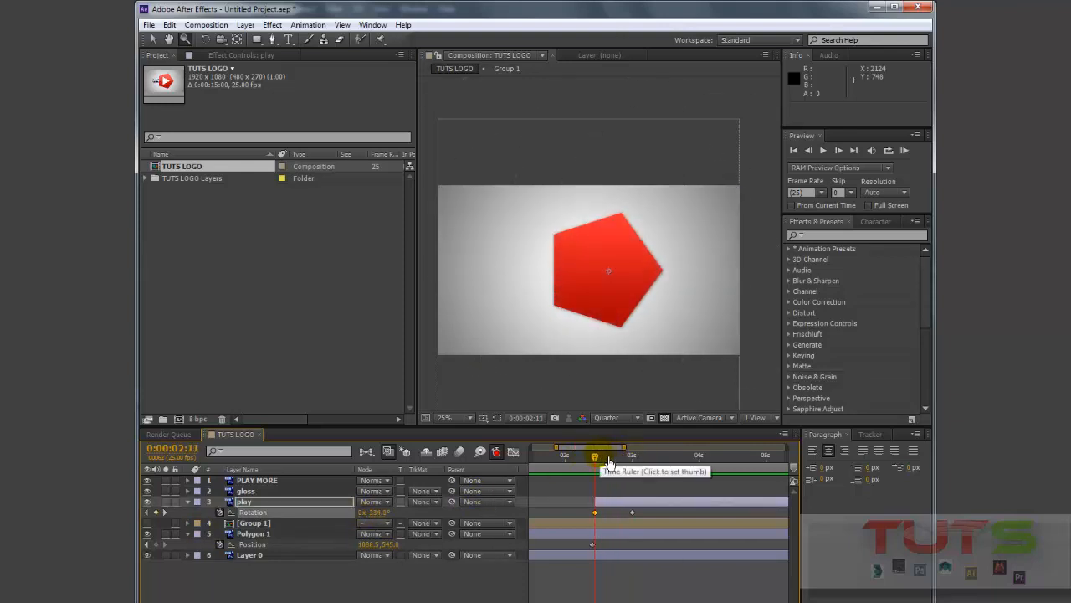
{"action": "key", "text": "space"}
{"action": "key", "text": "space"}
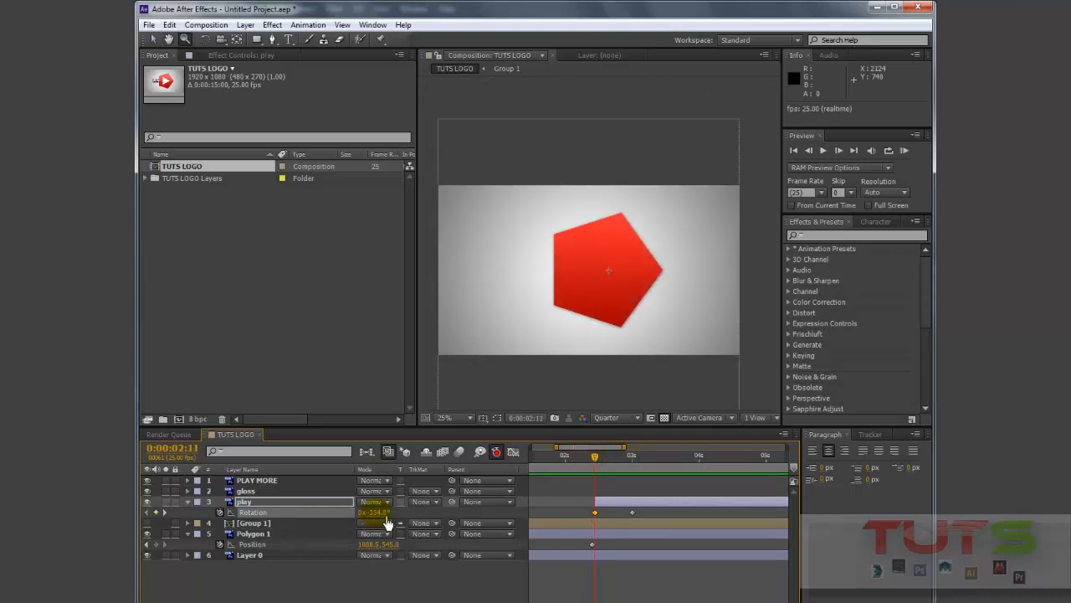
Set the play layer's starting Rotation at 0:00:02:11 to about 0x-73° and play back the shorter spin
{"action": "left_click_drag", "start_coordinate": [378, 514], "coordinate": [539, 503]}
{"action": "key", "text": "space"}
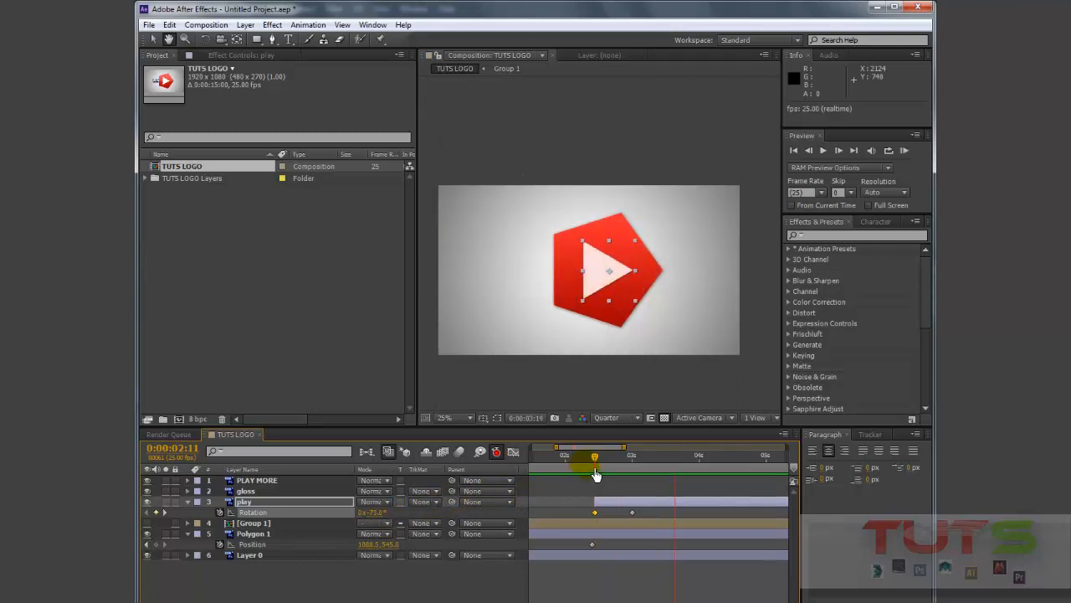
{"action": "key", "text": "space"}
Play back the whole logo animation from 0:00:00:00 with the layer bars of the full timeline in view
{"action": "left_click_drag", "start_coordinate": [591, 459], "coordinate": [530, 461]}
{"action": "key", "text": "minus"}
{"action": "key", "text": "minus"}
{"action": "key", "text": "minus"}
{"action": "left_click", "coordinate": [517, 454]}
{"action": "key", "text": "space"}
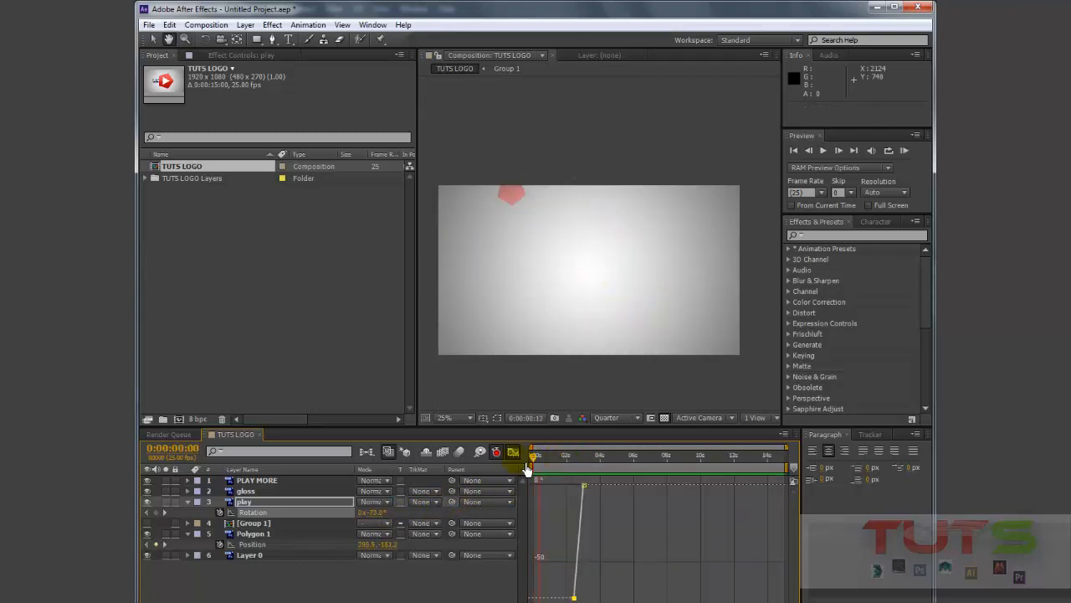
{"action": "key", "text": "space"}
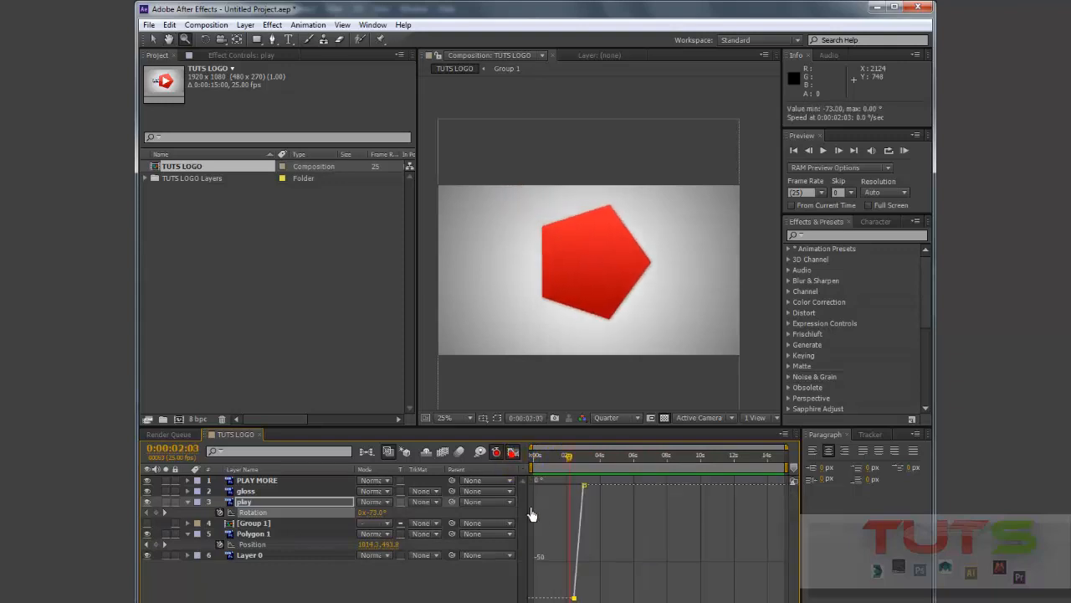
{"action": "left_click", "coordinate": [513, 452]}
{"action": "left_click_drag", "start_coordinate": [573, 473], "coordinate": [532, 475]}
{"action": "key", "text": "space"}
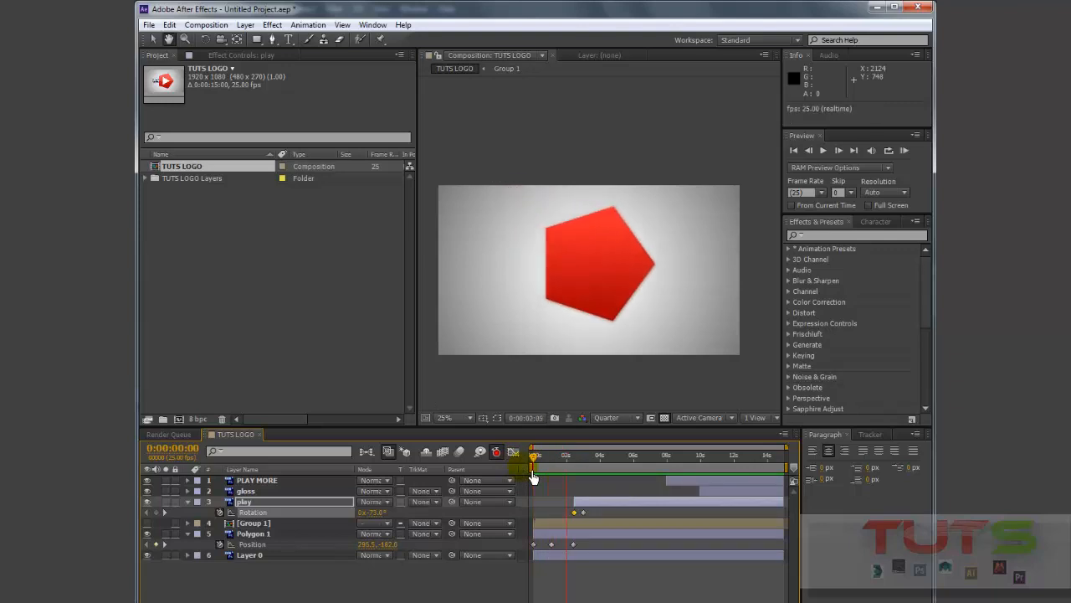
Move the gloss layer's start to about 8 seconds and the PLAY MORE layer's start to 0:00:03:00
{"action": "left_click", "coordinate": [589, 465]}
{"action": "left_click_drag", "start_coordinate": [595, 471], "coordinate": [592, 471]}
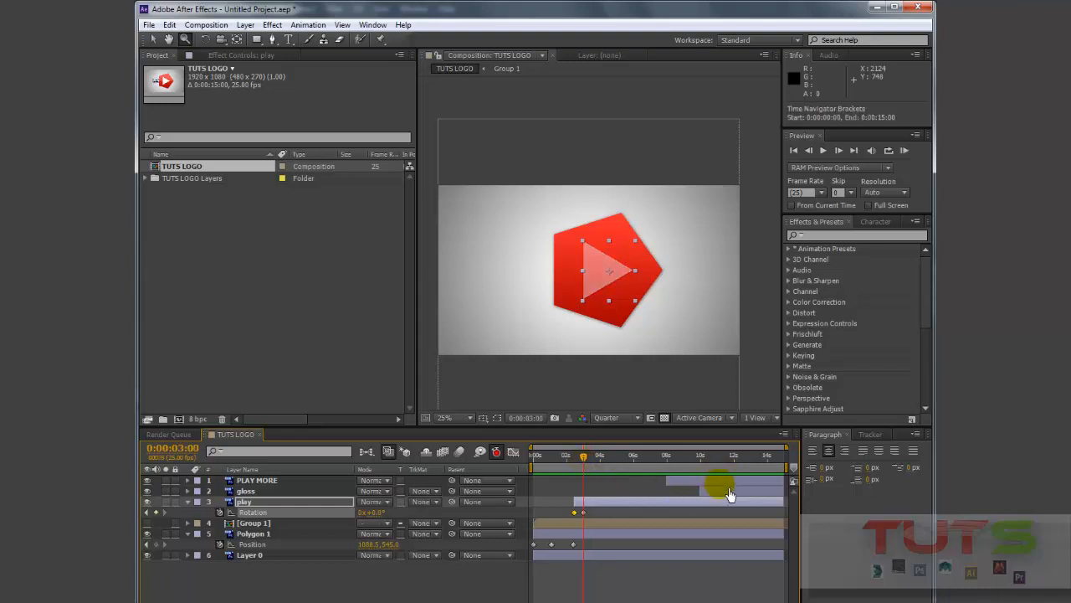
{"action": "left_click_drag", "start_coordinate": [708, 497], "coordinate": [674, 485]}
{"action": "left_click", "coordinate": [673, 482]}
{"action": "left_click_drag", "start_coordinate": [671, 492], "coordinate": [589, 506]}
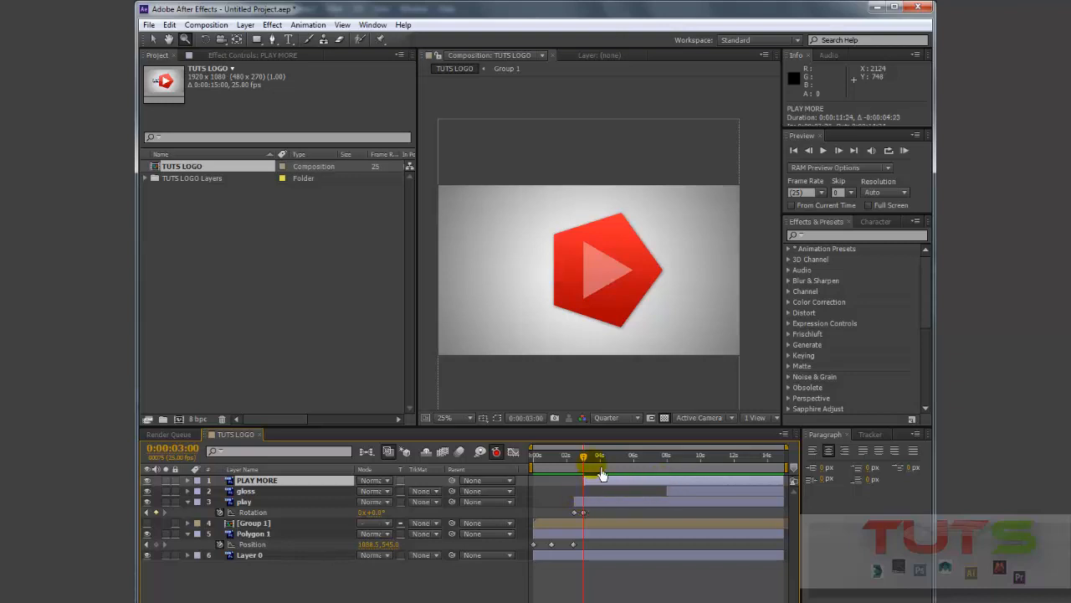
Play back the animation from the start to check the PLAY MORE text's timing, and return to 0:00:03:00
{"action": "left_click_drag", "start_coordinate": [593, 469], "coordinate": [520, 485]}
{"action": "key", "text": "space"}
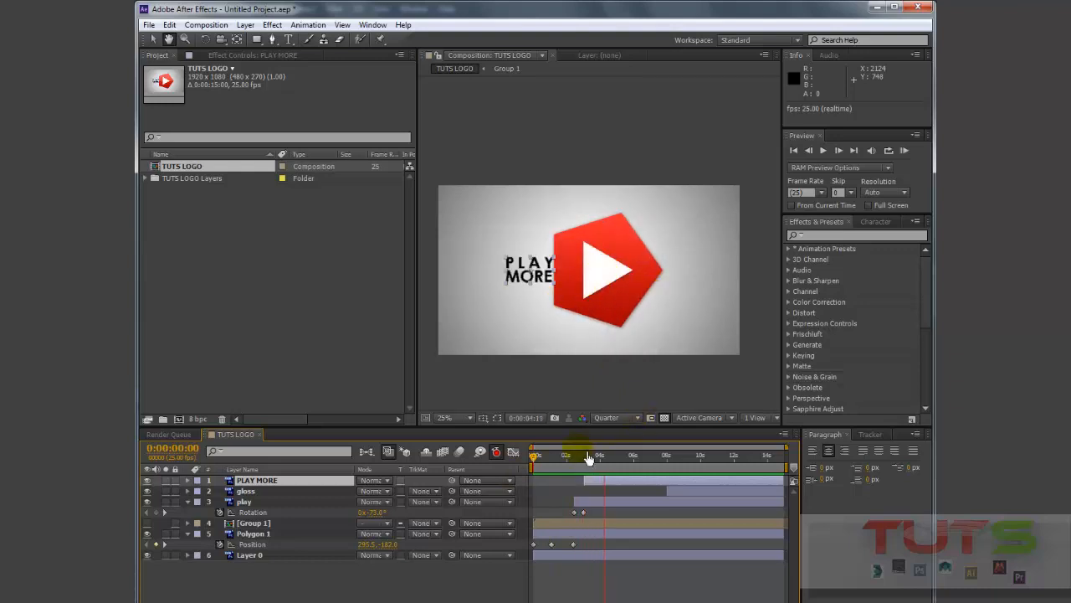
{"action": "mouse_move", "coordinate": [590, 456]}
{"action": "left_mouse_down"}
{"action": "mouse_move", "coordinate": [613, 457]}
{"action": "mouse_move", "coordinate": [594, 462]}
{"action": "left_mouse_up"}
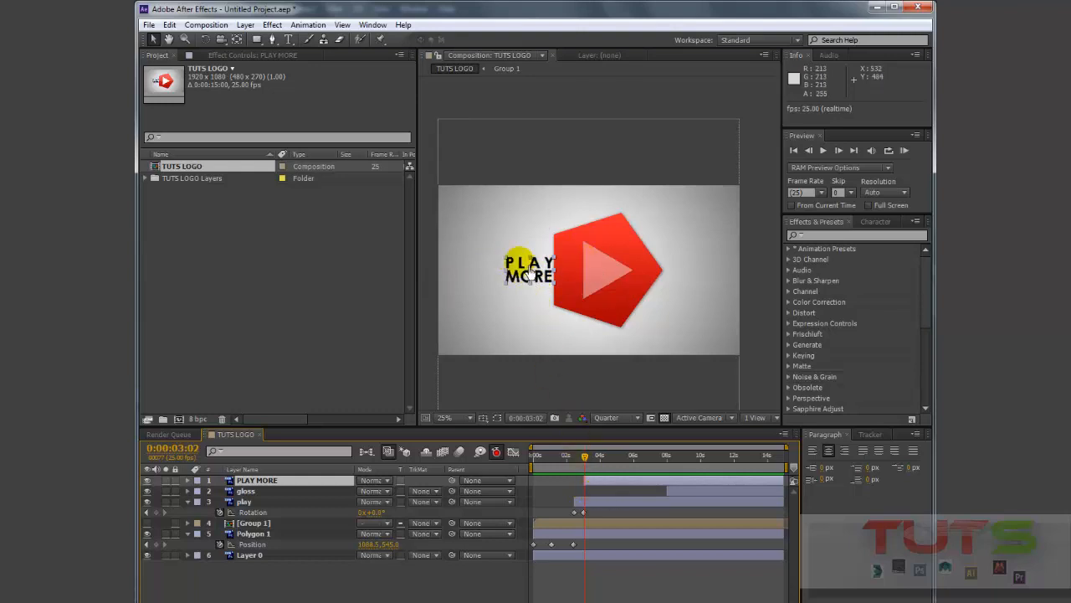
{"action": "left_click", "coordinate": [591, 467]}
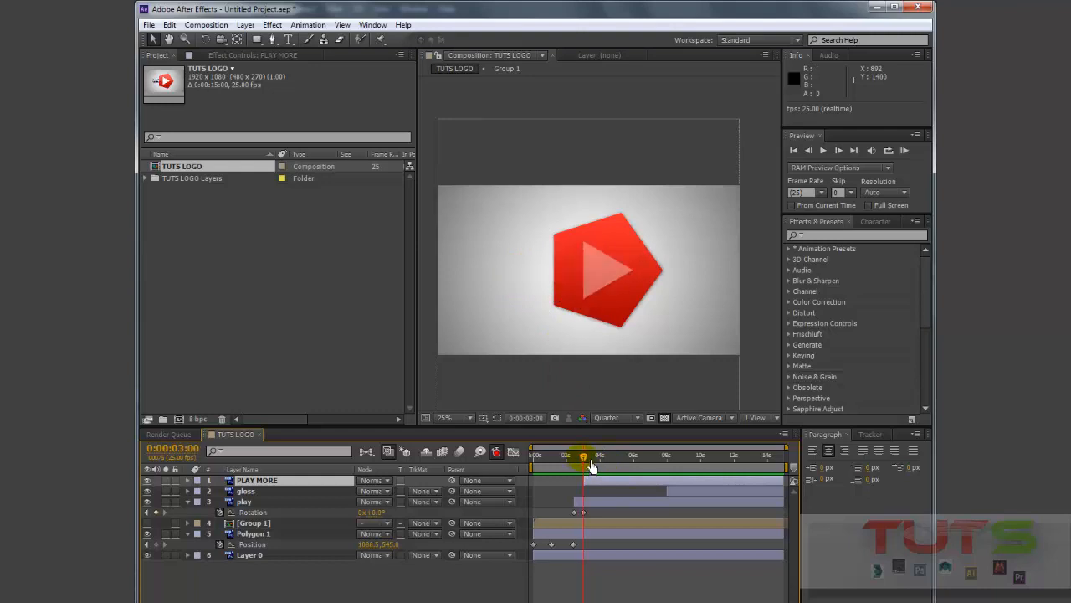
Create a paragraph text layer over the PLAY MORE lettering at 0:00:03:21 and enter PLAY MORE on two lines
{"action": "left_click", "coordinate": [288, 40]}
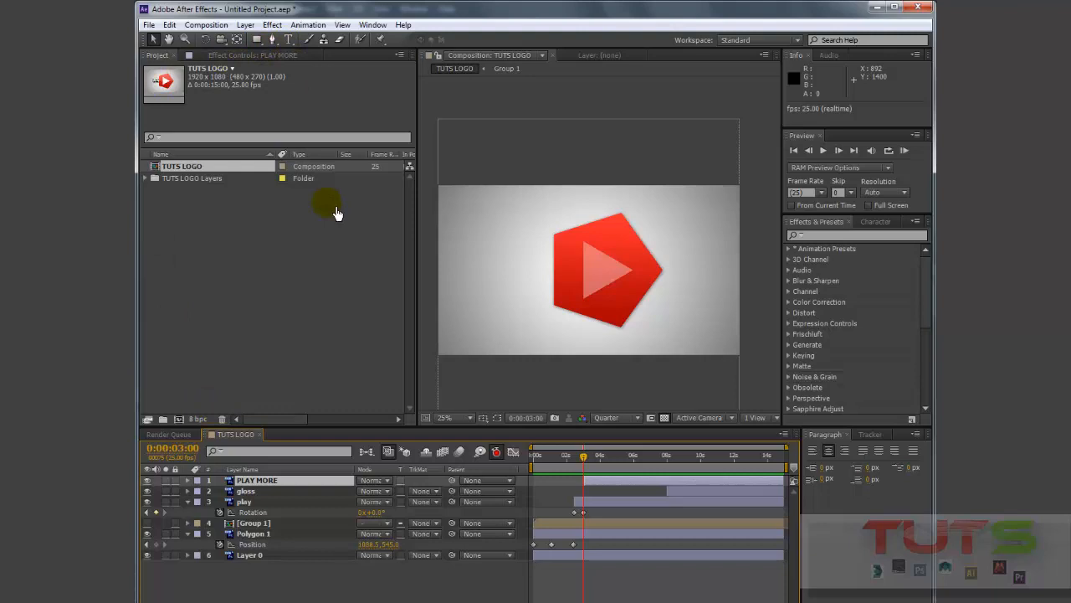
{"action": "key", "text": "ctrl+t"}
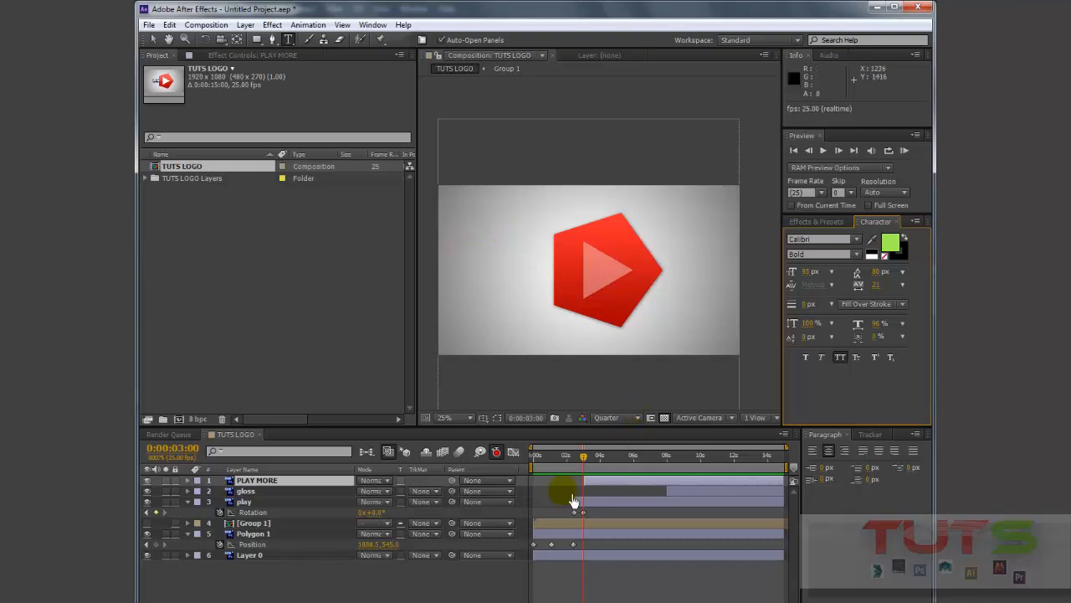
{"action": "left_click", "coordinate": [596, 458]}
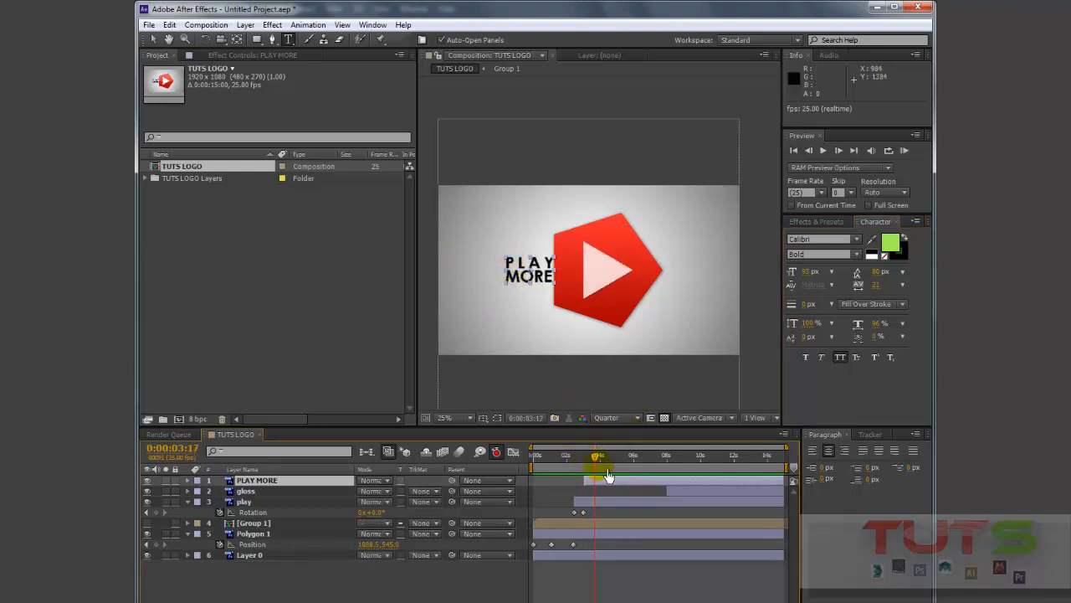
{"action": "left_click_drag", "start_coordinate": [599, 459], "coordinate": [605, 459]}
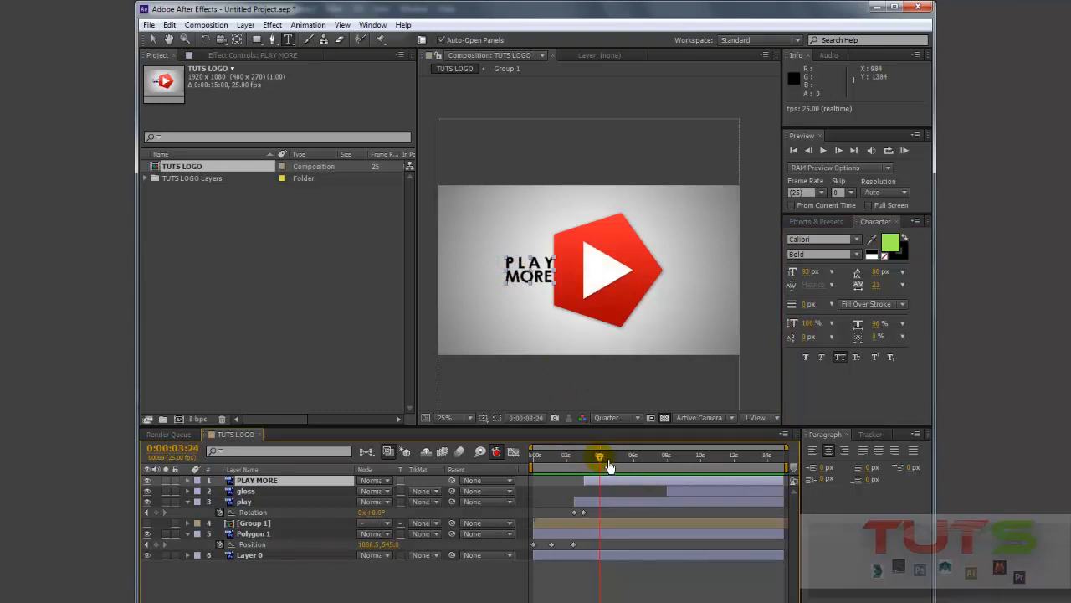
{"action": "left_click_drag", "start_coordinate": [600, 457], "coordinate": [597, 457]}
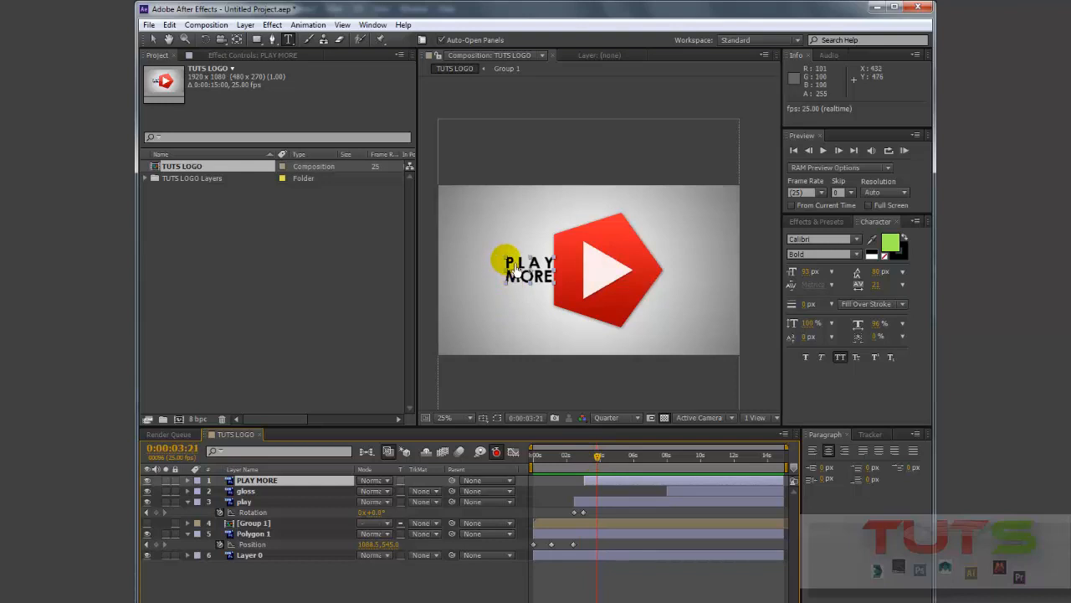
{"action": "left_click", "coordinate": [564, 294]}
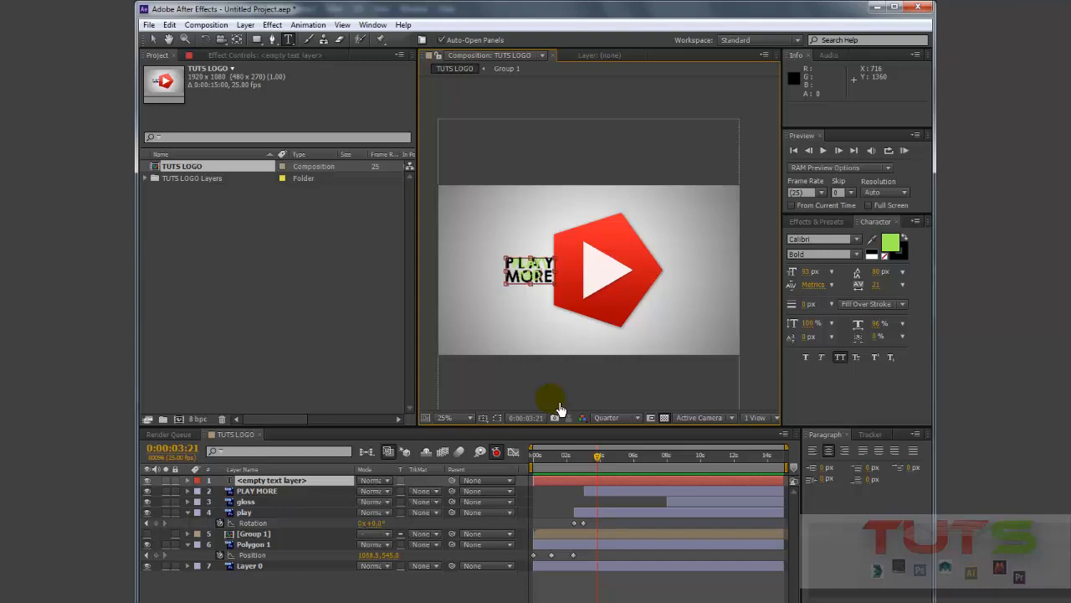
Format all of the new text at 118 px with a black 000000 fill and Faux Bold
{"action": "double_click", "coordinate": [546, 279]}
{"action": "triple_click", "coordinate": [549, 282]}
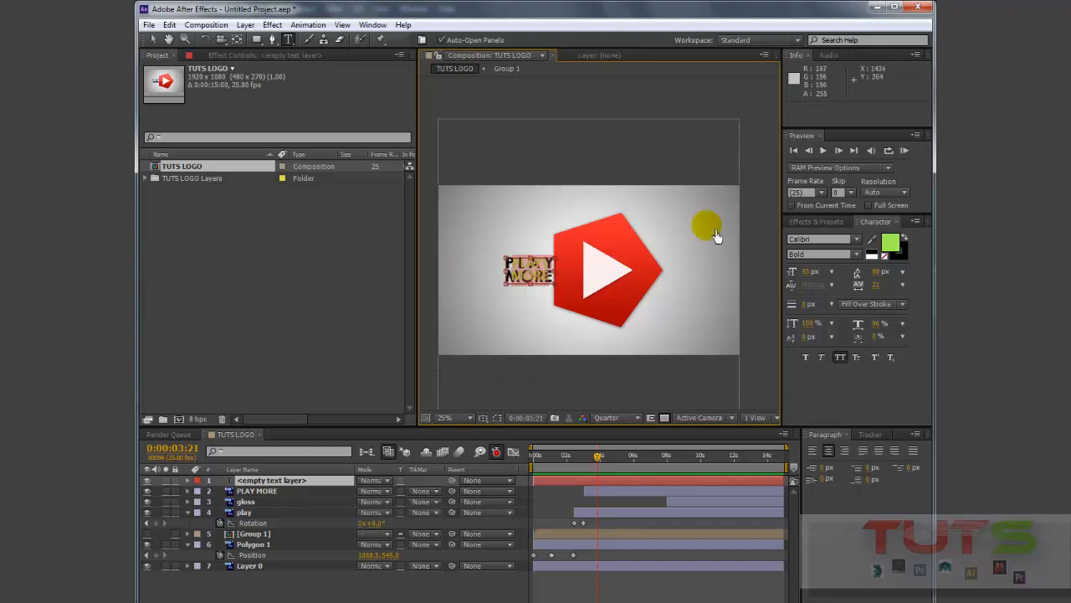
{"action": "left_click_drag", "start_coordinate": [811, 283], "coordinate": [824, 279]}
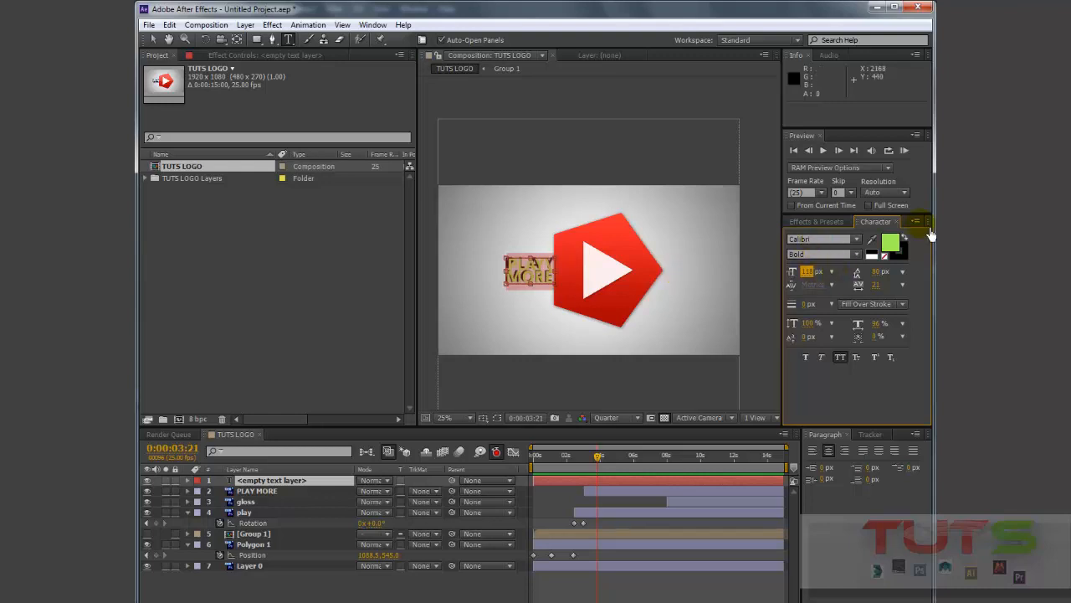
{"action": "left_click", "coordinate": [896, 247]}
{"action": "left_click_drag", "start_coordinate": [399, 435], "coordinate": [497, 536]}
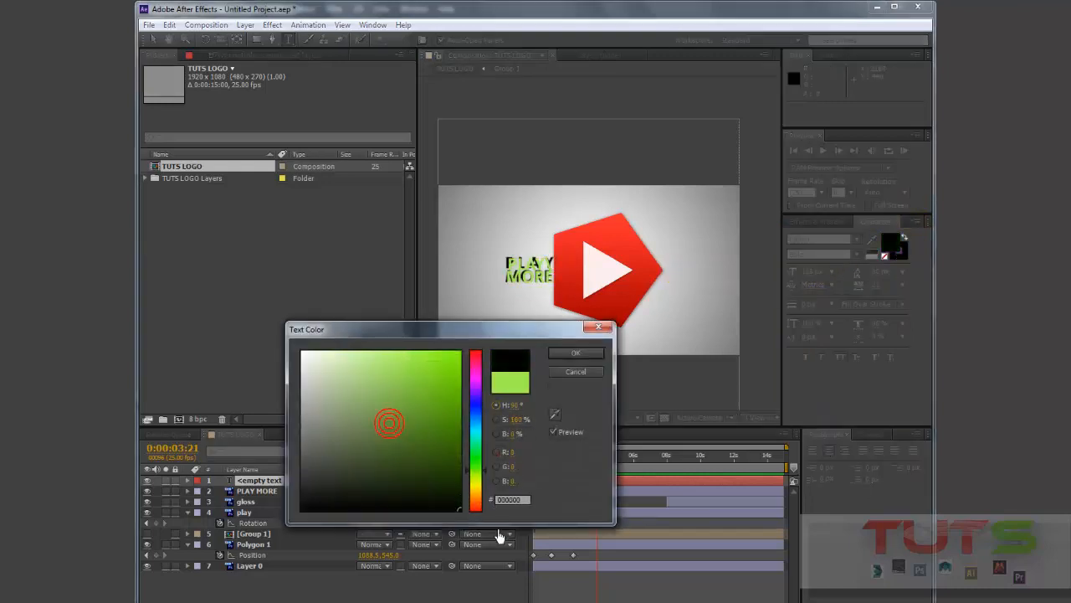
{"action": "left_click", "coordinate": [597, 353]}
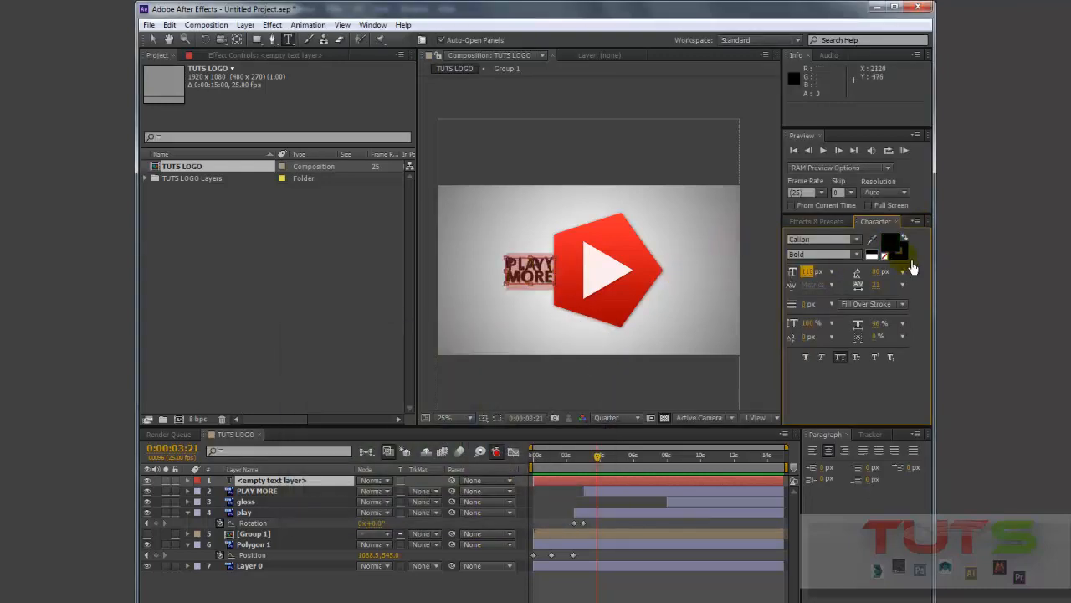
{"action": "left_click", "coordinate": [806, 358]}
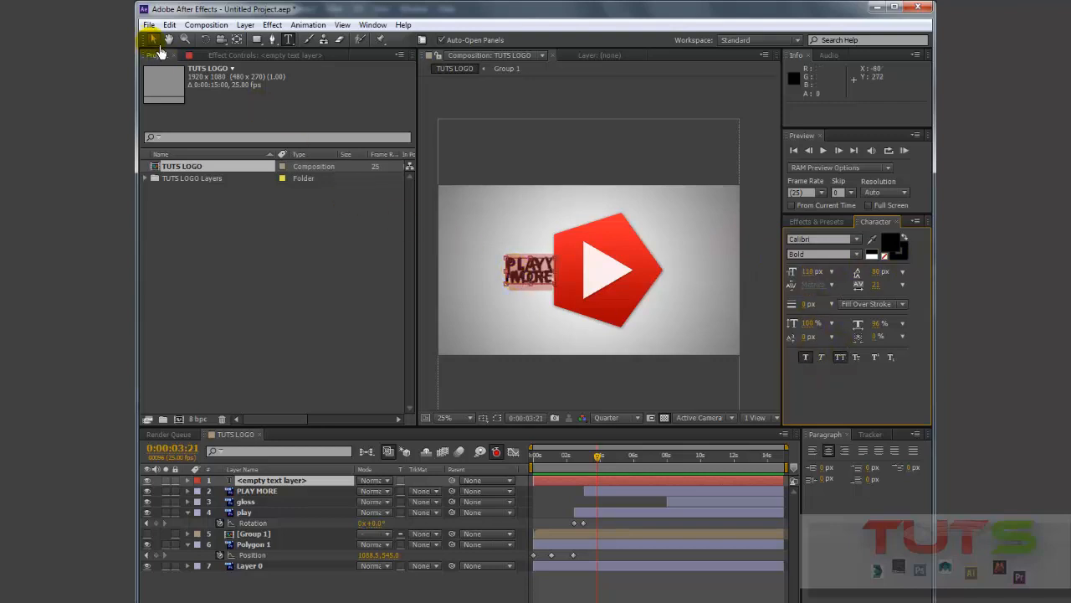
Finish editing the new text and hide the original PLAY MORE layer
{"action": "key", "text": "Caps_Lock"}
{"action": "key", "text": "Caps_Lock"}
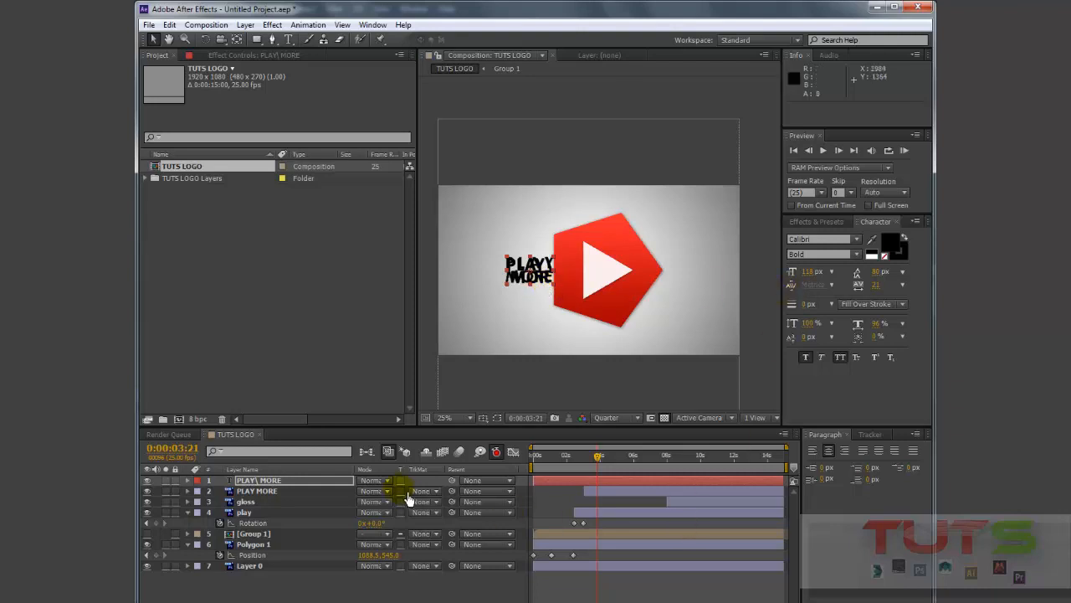
{"action": "left_click", "coordinate": [147, 490]}
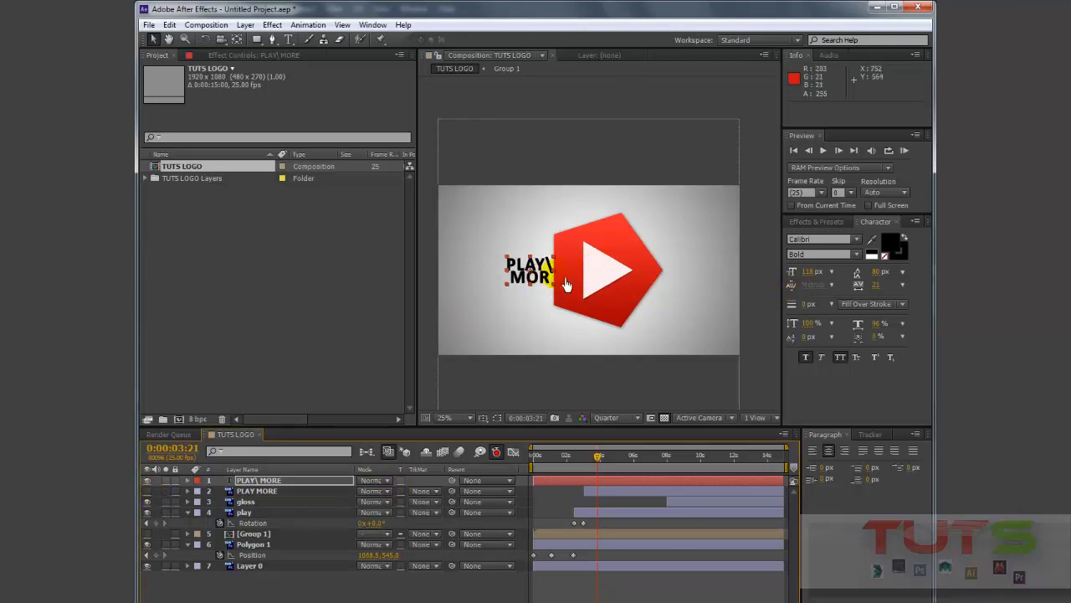
Try stretching the new text layer to 140% horizontally, and undo the scaling
{"action": "left_click_drag", "start_coordinate": [563, 281], "coordinate": [571, 282]}
{"action": "key", "text": "z"}
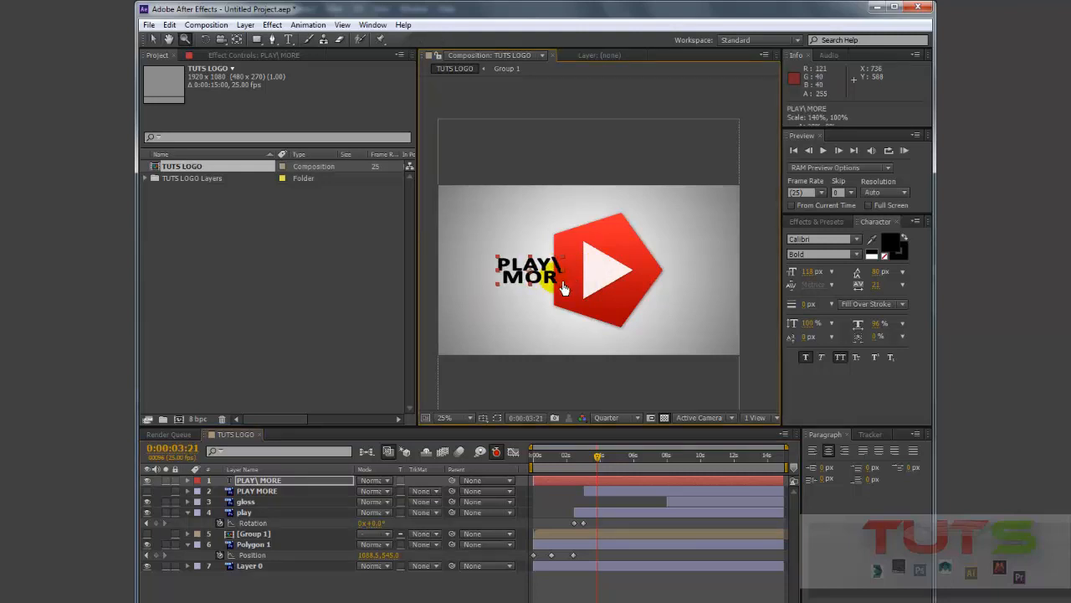
{"action": "key", "text": "ctrl+z"}
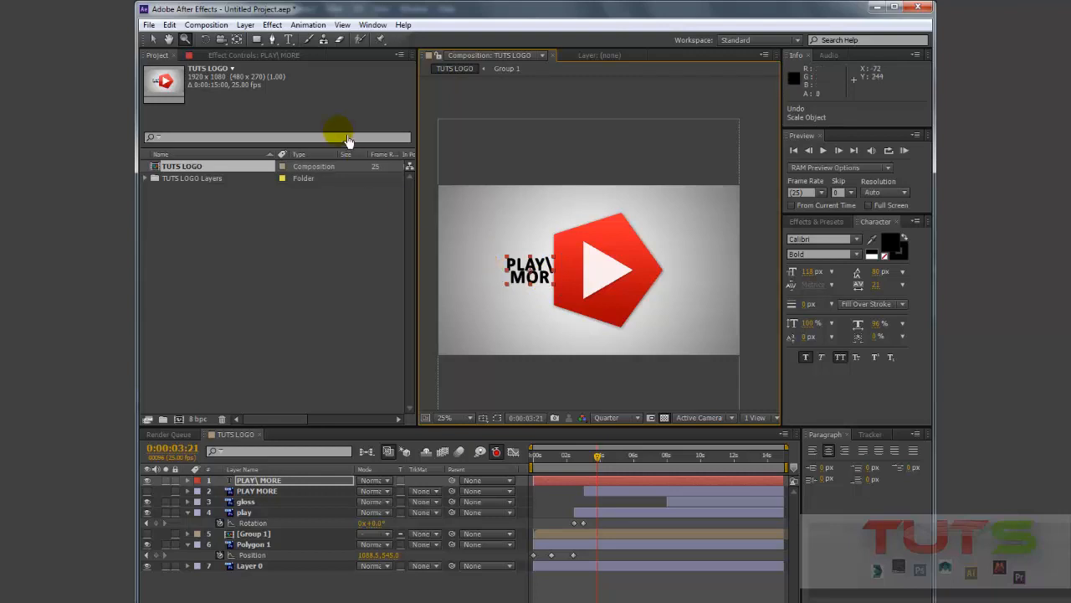
Widen the new layer's text box to fit the word MORE and remove the stray backslash after PLAY
{"action": "left_click", "coordinate": [288, 39]}
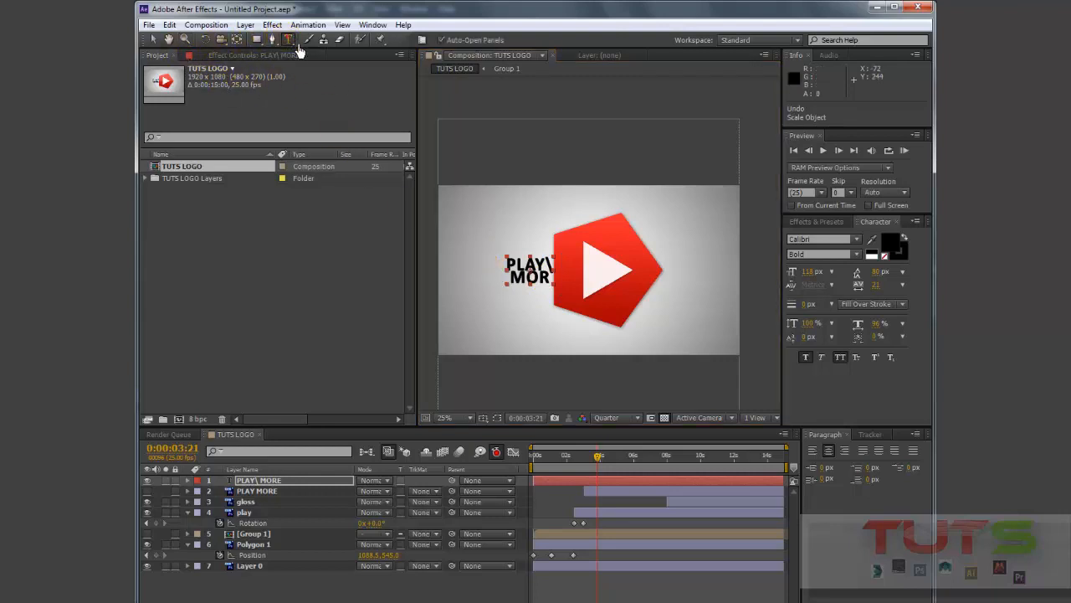
{"action": "left_click", "coordinate": [535, 270]}
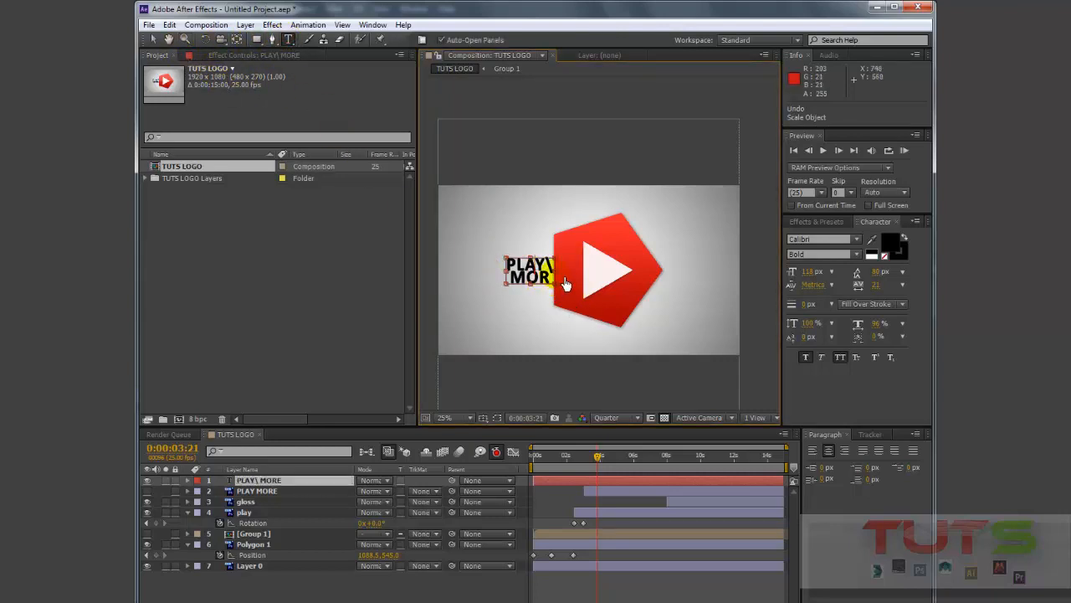
{"action": "left_click_drag", "start_coordinate": [564, 285], "coordinate": [574, 283]}
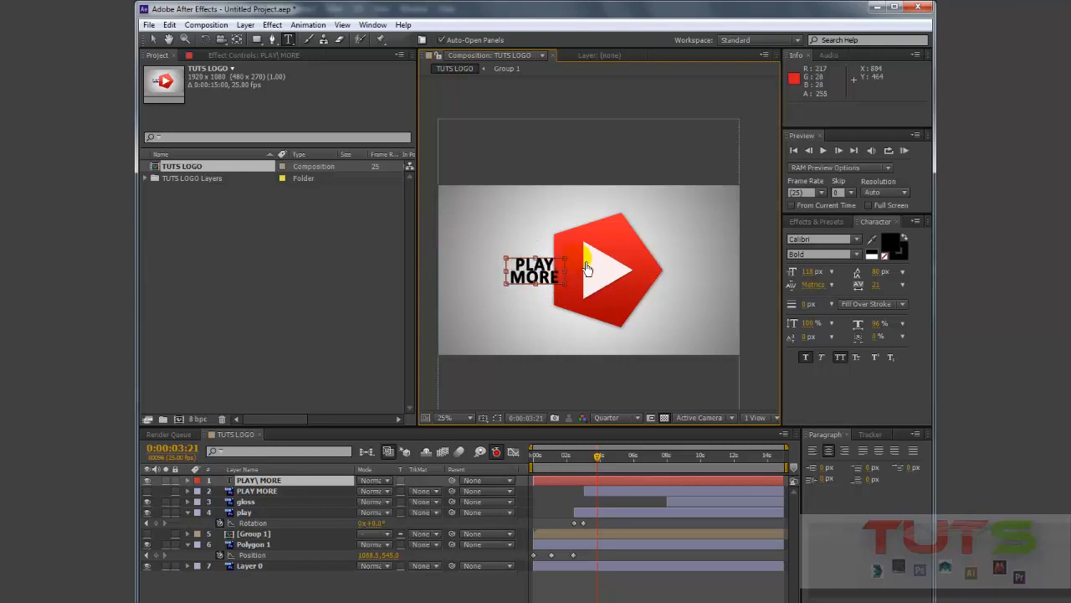
Increase the tracking of the word PLAY in the new text layer
{"action": "left_click_drag", "start_coordinate": [527, 274], "coordinate": [569, 272]}
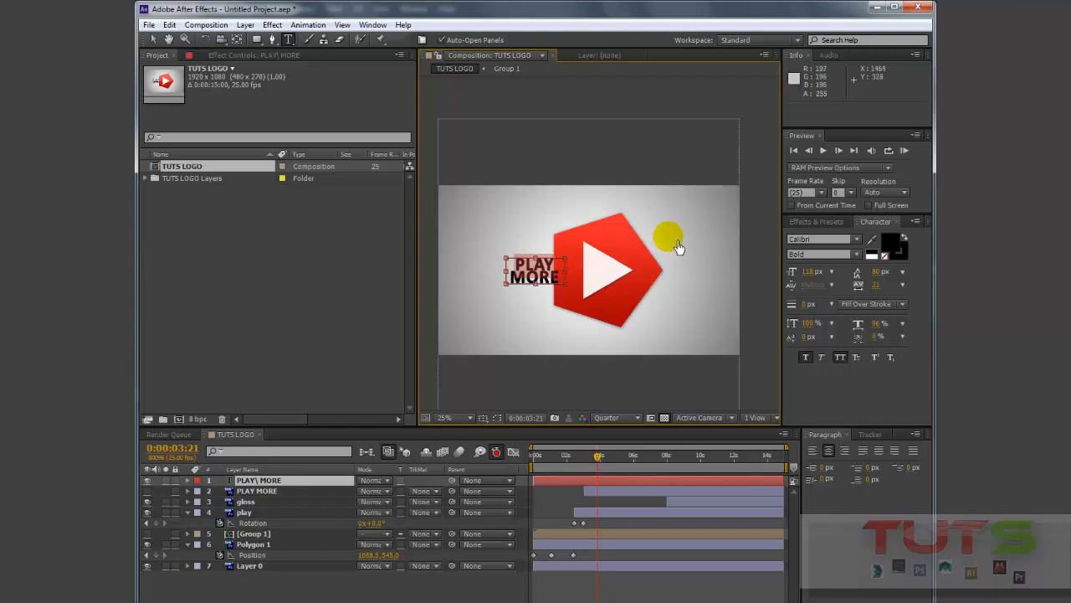
{"action": "left_click", "coordinate": [880, 290]}
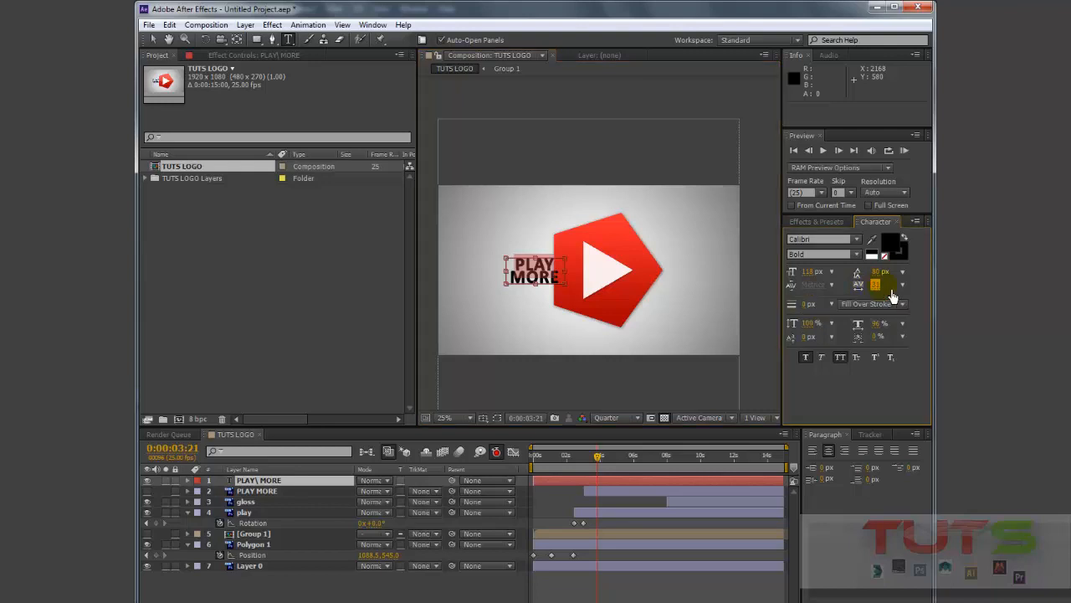
{"action": "left_click_drag", "start_coordinate": [902, 290], "coordinate": [936, 262]}
{"action": "left_click_drag", "start_coordinate": [887, 291], "coordinate": [916, 286]}
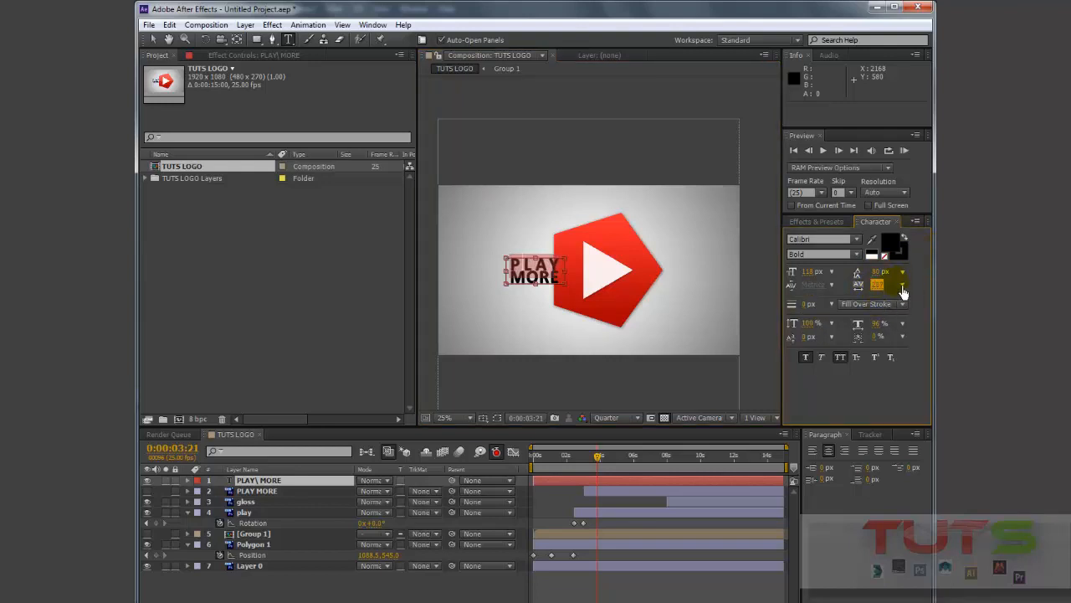
Increase the leading of the word MORE in the new text layer to separate it from PLAY
{"action": "double_click", "coordinate": [549, 286]}
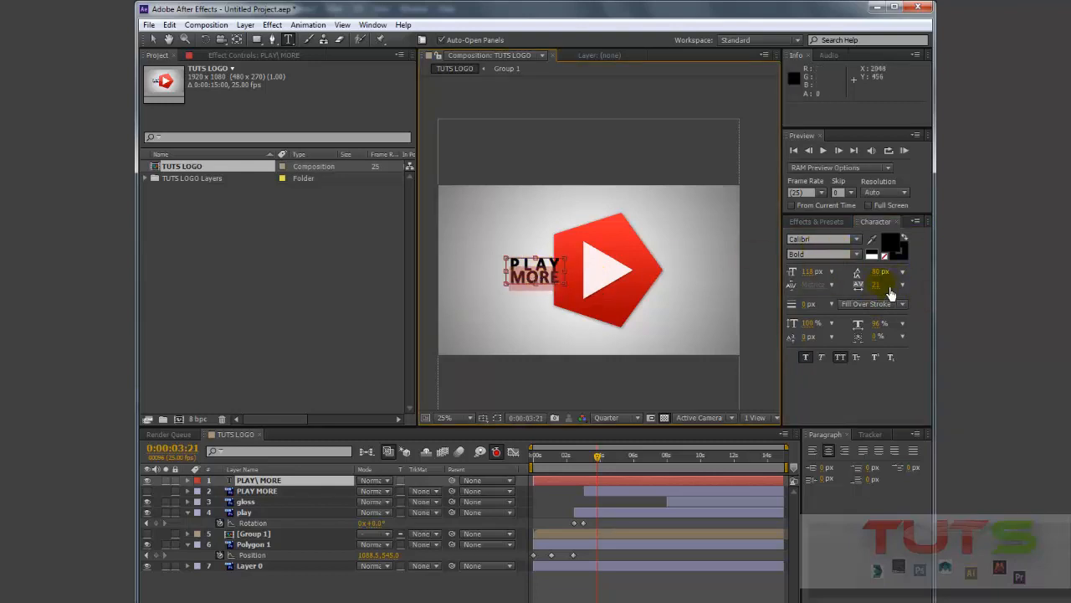
{"action": "mouse_move", "coordinate": [884, 276]}
{"action": "left_mouse_down"}
{"action": "mouse_move", "coordinate": [932, 274]}
{"action": "mouse_move", "coordinate": [862, 285]}
{"action": "mouse_move", "coordinate": [892, 284]}
{"action": "left_mouse_up"}
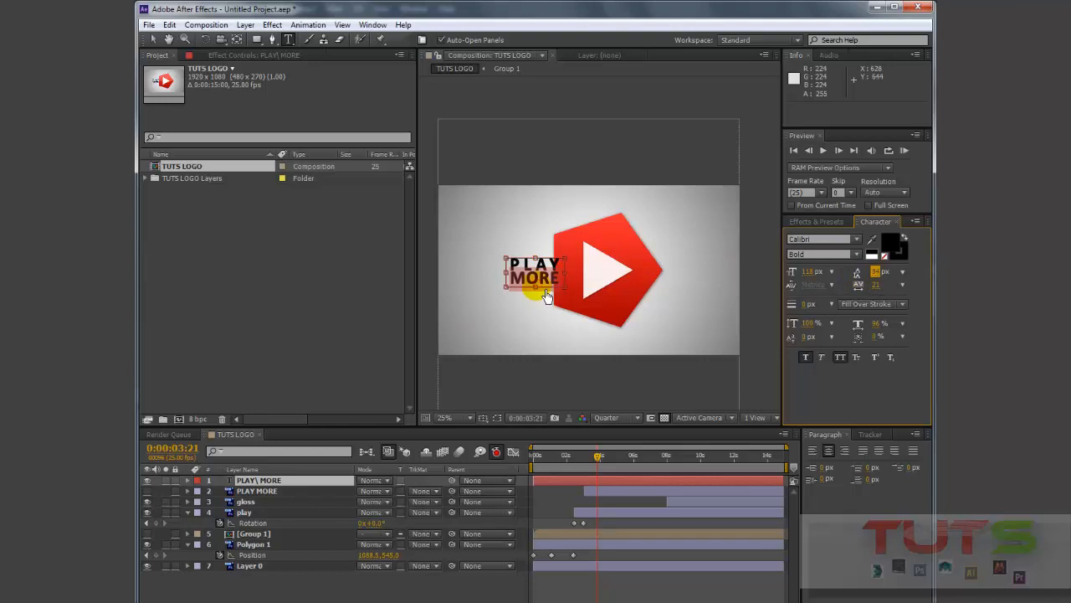
{"action": "key", "text": "Return"}
{"action": "left_click", "coordinate": [883, 274]}
{"action": "key", "text": "Up"}
{"action": "key", "text": "Up"}
{"action": "key", "text": "Up"}
{"action": "key", "text": "Up"}
{"action": "key", "text": "Up"}
{"action": "key", "text": "Up"}
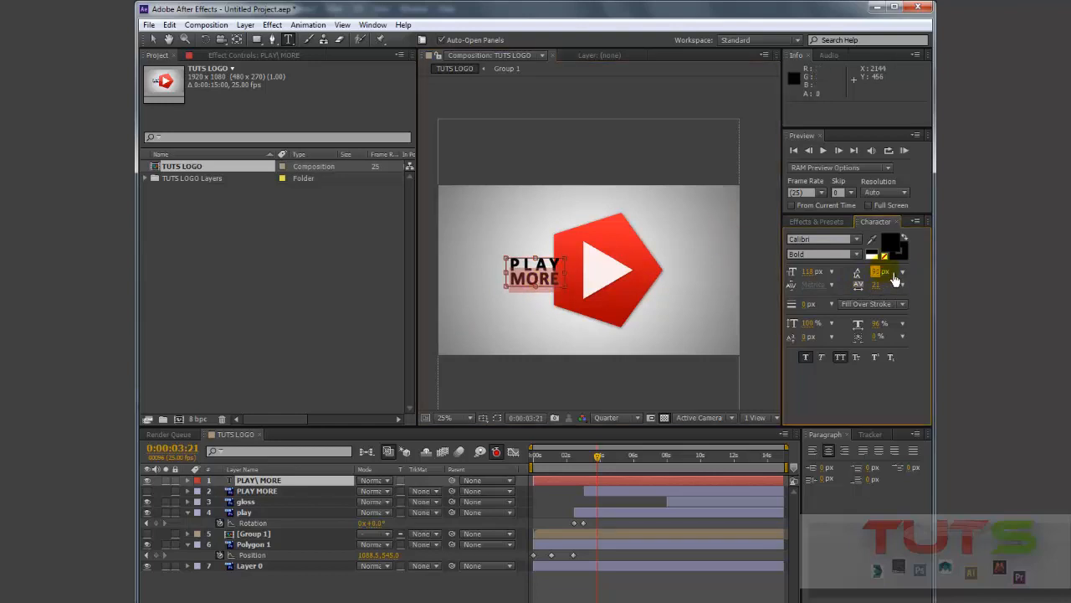
Move the PLAY MORE 2 text to position 536, 530 beside the pentagon and start its layer at 0:00:03:01
{"action": "left_click", "coordinate": [157, 40]}
{"action": "left_click_drag", "start_coordinate": [551, 289], "coordinate": [542, 288]}
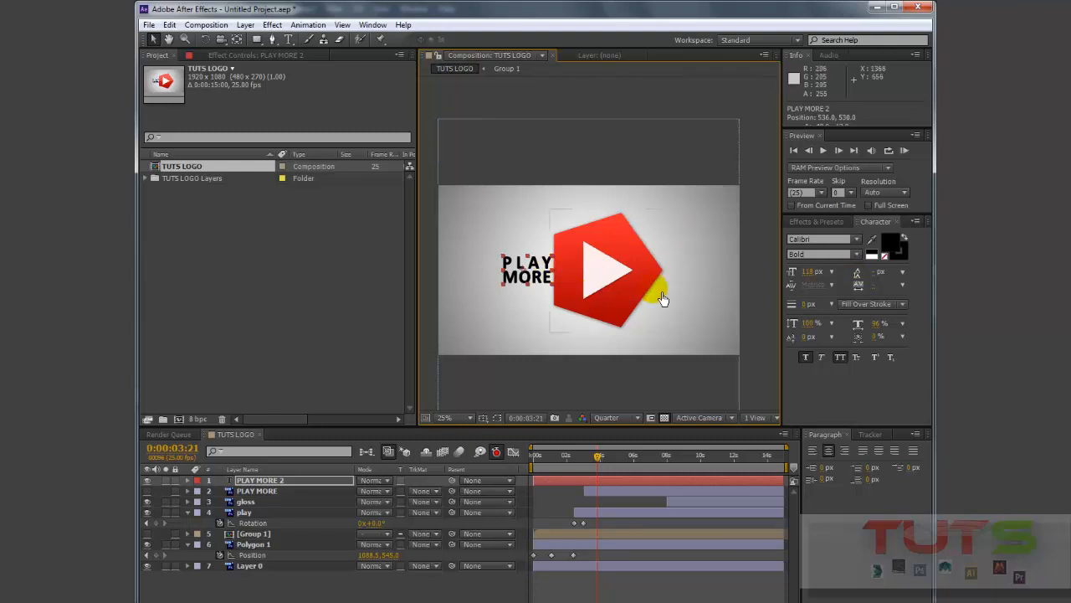
{"action": "mouse_move", "coordinate": [606, 466]}
{"action": "left_mouse_down"}
{"action": "mouse_move", "coordinate": [566, 476]}
{"action": "mouse_move", "coordinate": [593, 468]}
{"action": "left_mouse_up"}
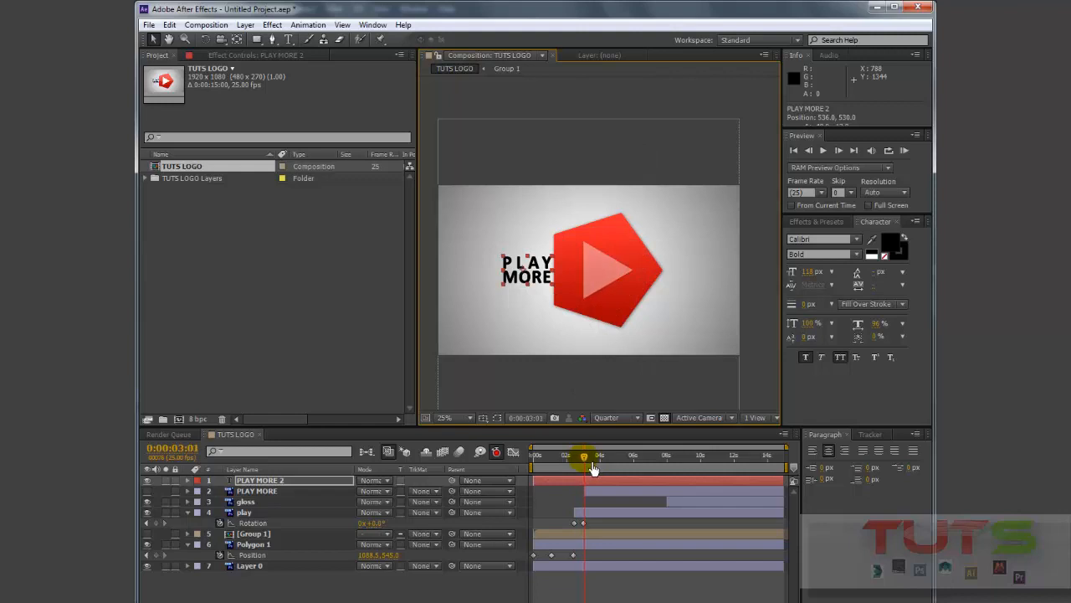
{"action": "left_click", "coordinate": [566, 488]}
{"action": "left_click_drag", "start_coordinate": [538, 488], "coordinate": [583, 489]}
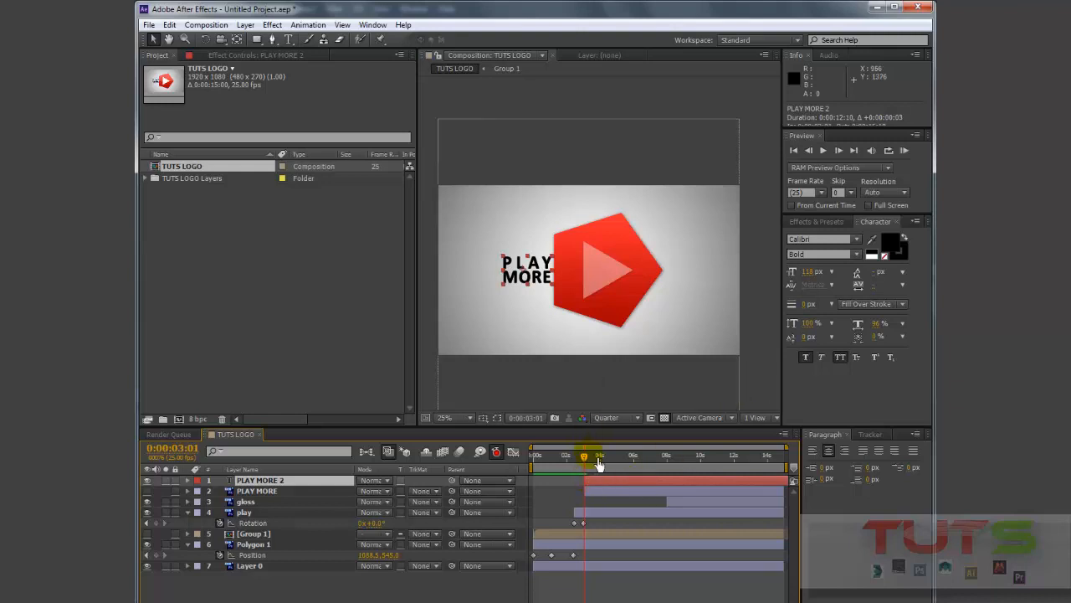
{"action": "left_click", "coordinate": [603, 484]}
{"action": "right_click", "coordinate": [604, 490]}
{"action": "mouse_move", "coordinate": [699, 196]}
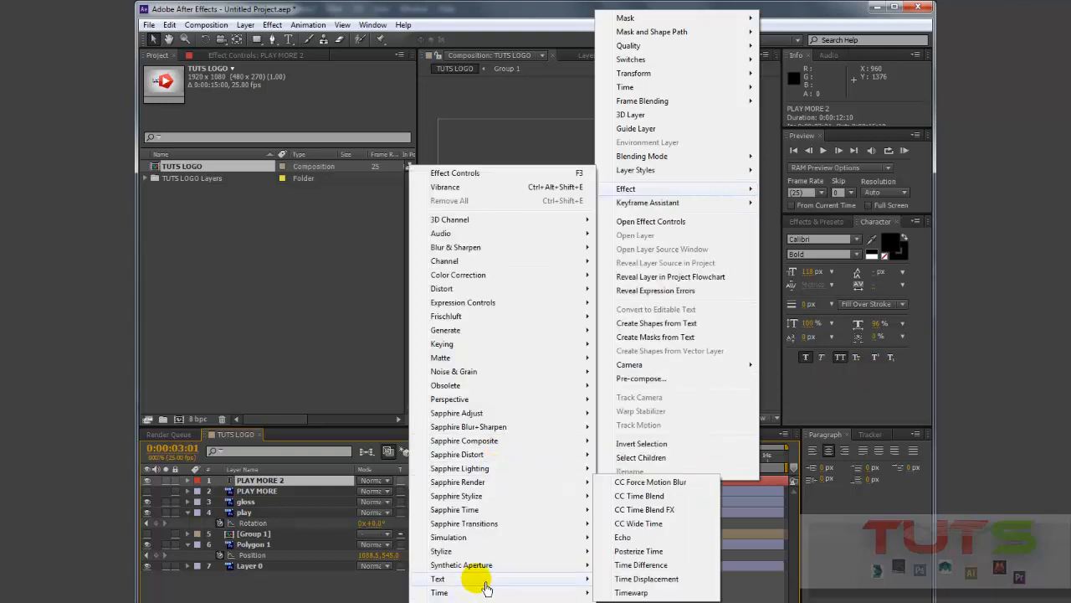
{"action": "mouse_move", "coordinate": [509, 579]}
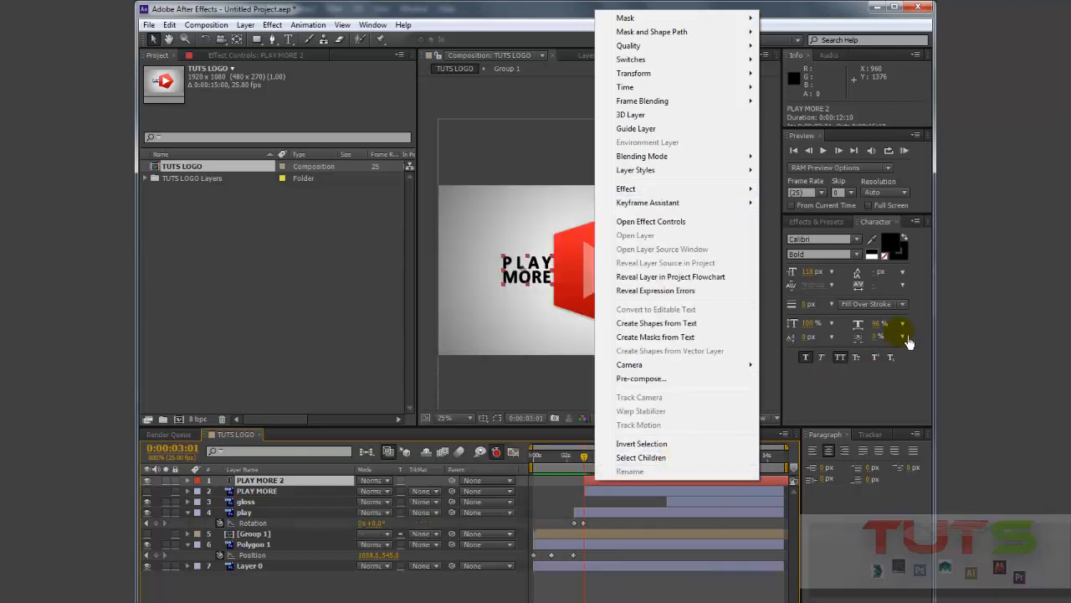
{"action": "left_click", "coordinate": [877, 407]}
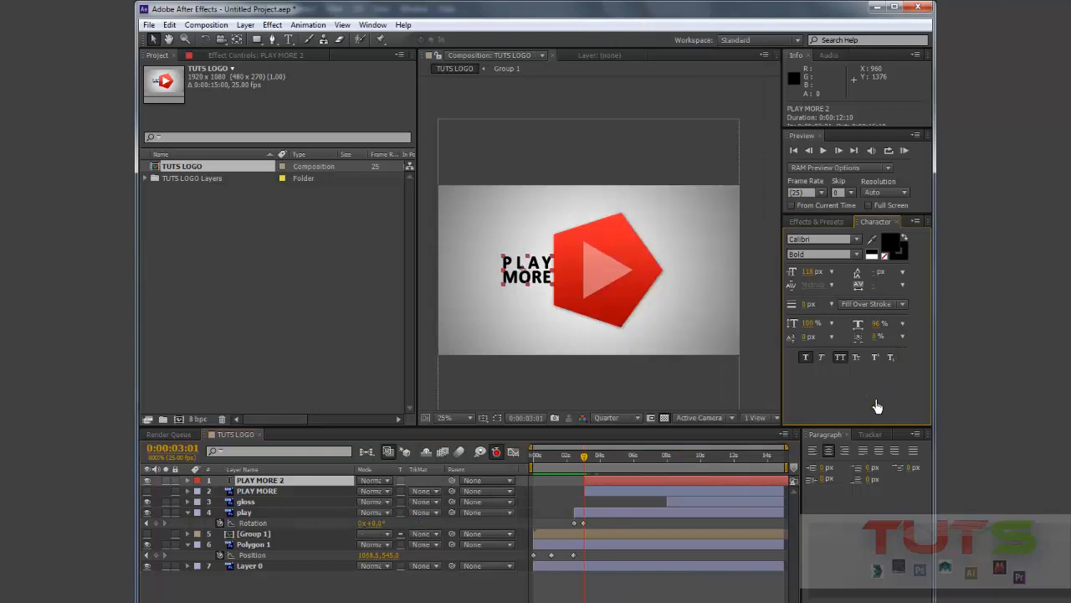
{"action": "left_click", "coordinate": [916, 221]}
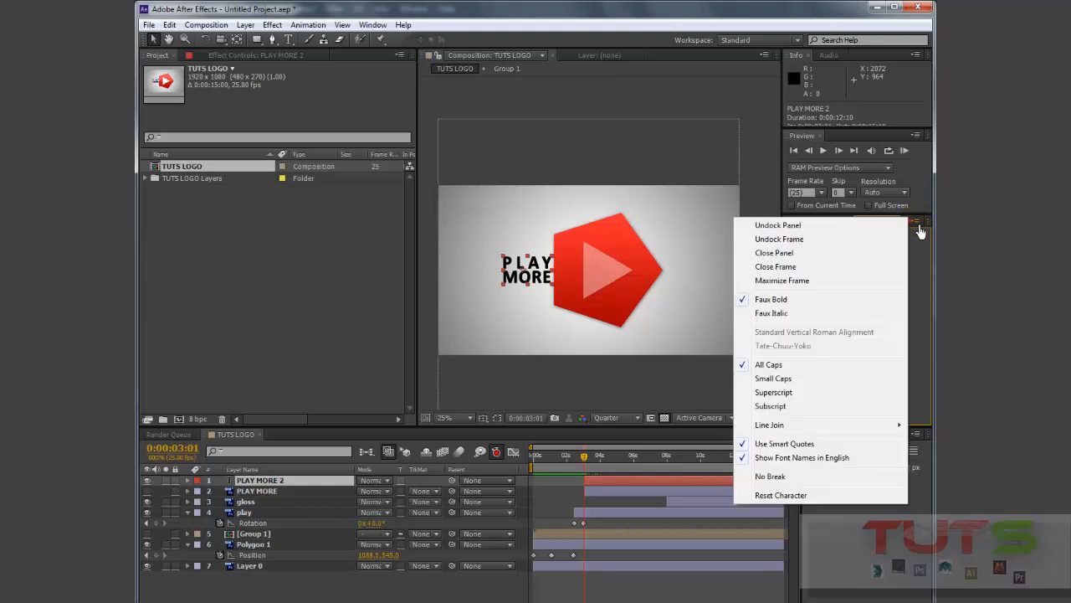
{"action": "left_click", "coordinate": [926, 265]}
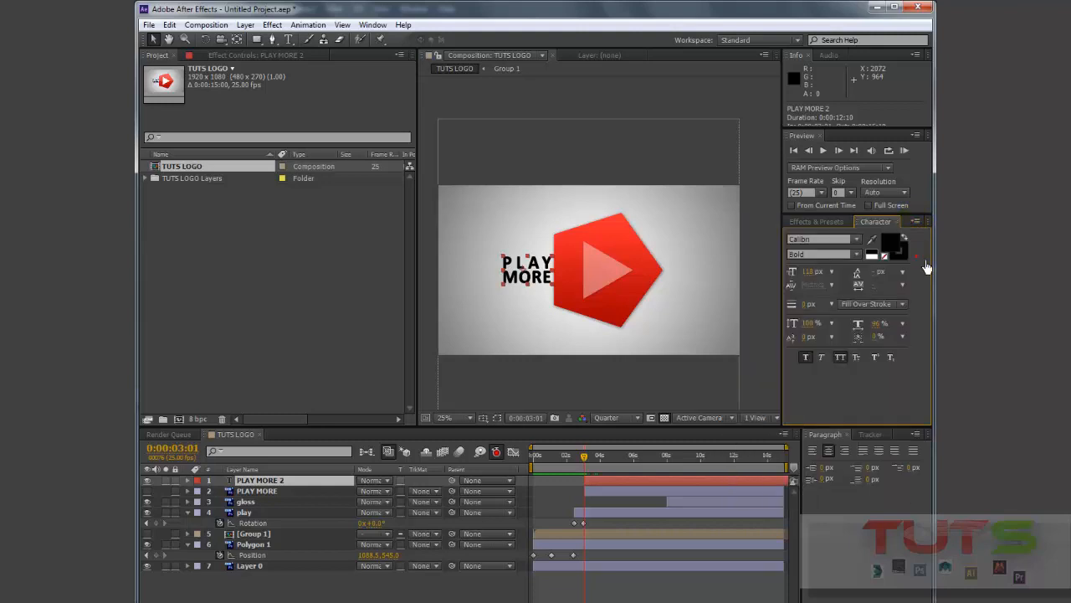
Look through the effects and animation presets list, expanding the Presets folder and its Text subfolder
{"action": "left_click", "coordinate": [818, 222]}
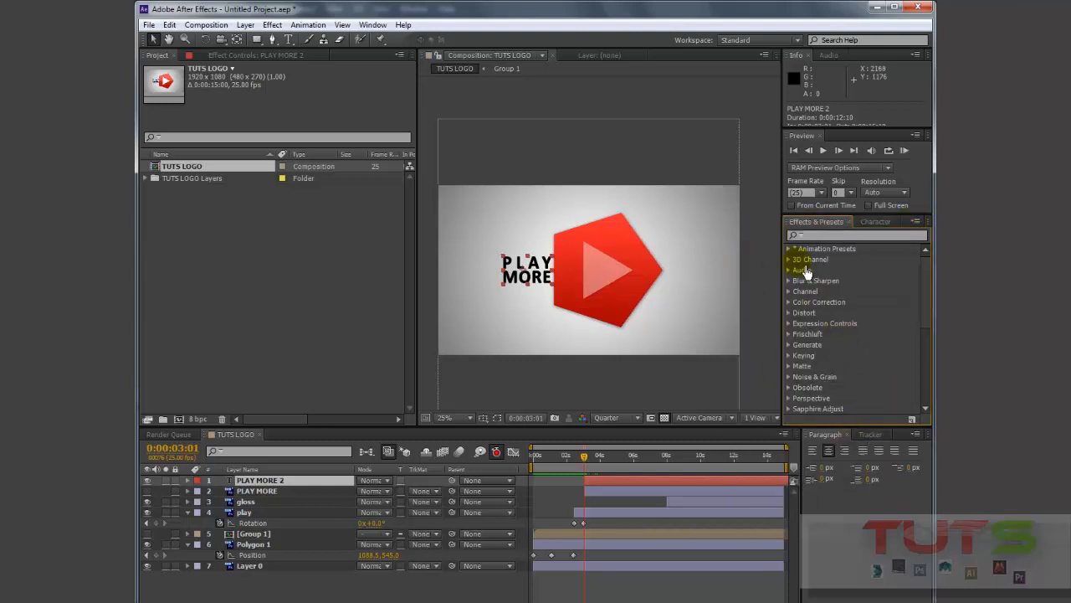
{"action": "left_click", "coordinate": [798, 251]}
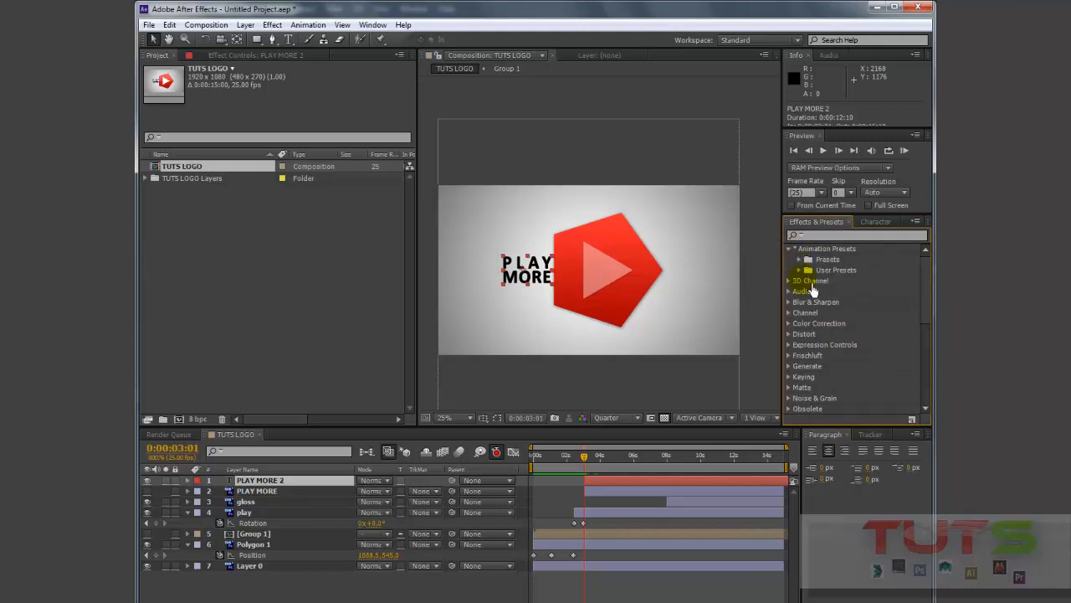
{"action": "scroll", "coordinate": [811, 289], "scroll_direction": "down", "scroll_amount": 10}
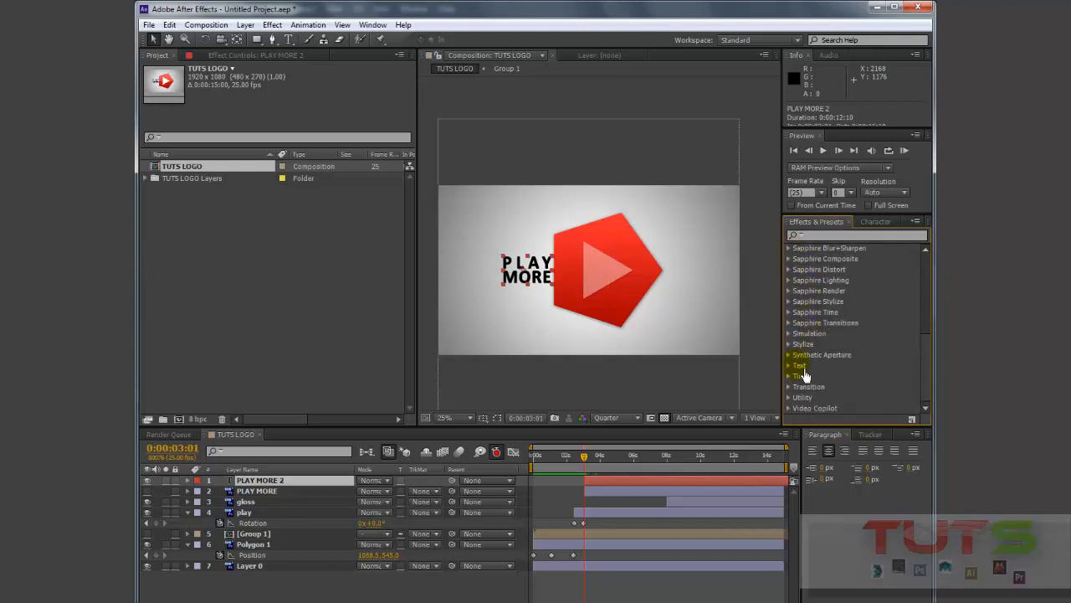
{"action": "left_click", "coordinate": [789, 366]}
{"action": "scroll", "coordinate": [866, 368], "scroll_direction": "up", "scroll_amount": 10}
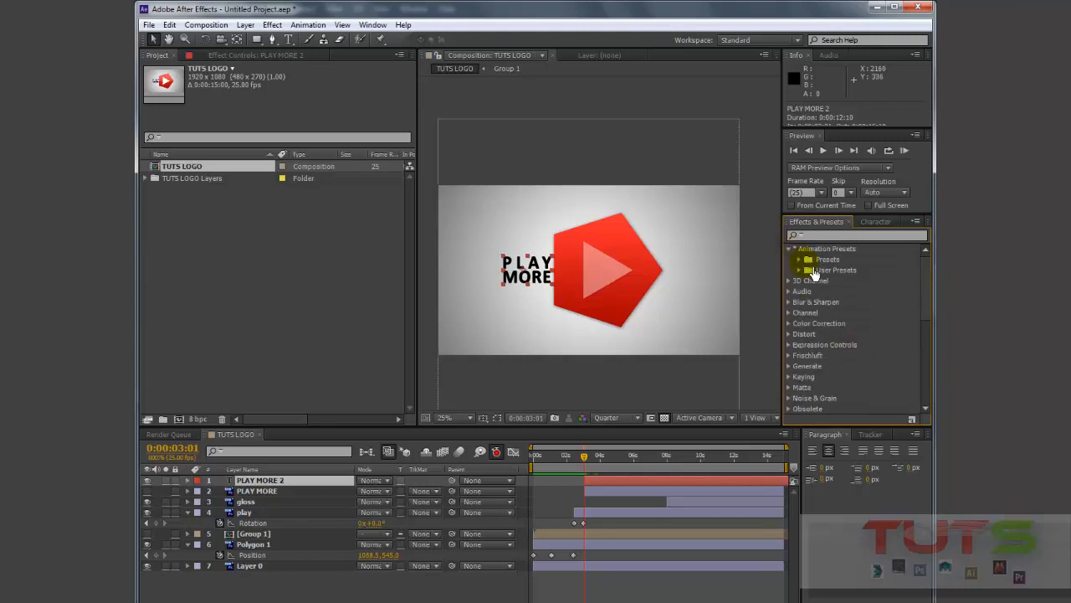
{"action": "left_click", "coordinate": [799, 260]}
{"action": "scroll", "coordinate": [891, 306], "scroll_direction": "down", "scroll_amount": 4}
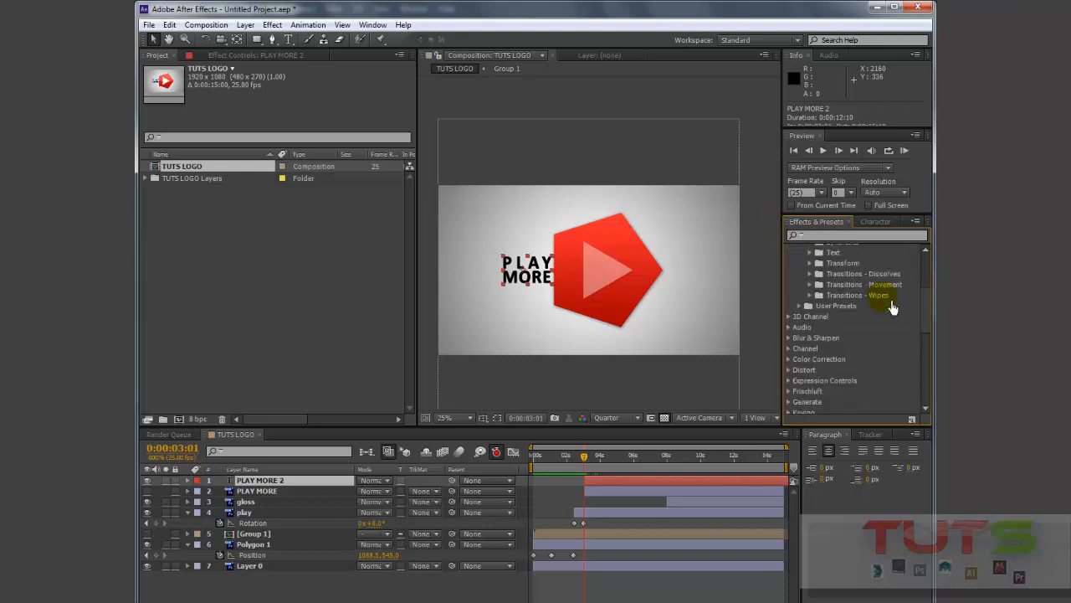
{"action": "scroll", "coordinate": [852, 281], "scroll_direction": "up", "scroll_amount": 3}
{"action": "left_click", "coordinate": [813, 338]}
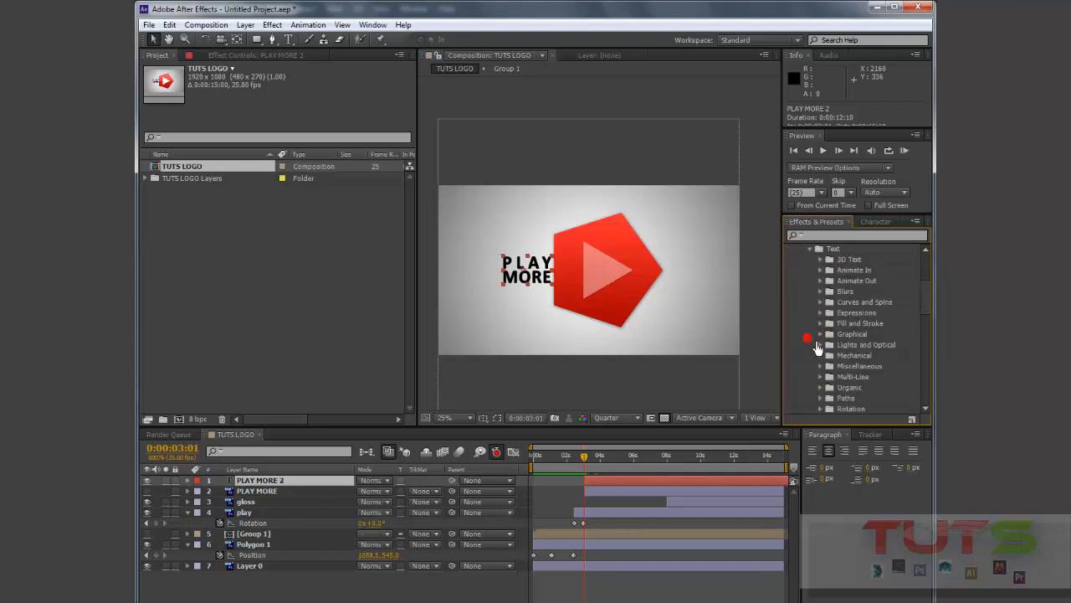
{"action": "scroll", "coordinate": [894, 327], "scroll_direction": "down", "scroll_amount": 4}
{"action": "scroll", "coordinate": [928, 321], "scroll_direction": "up", "scroll_amount": 3}
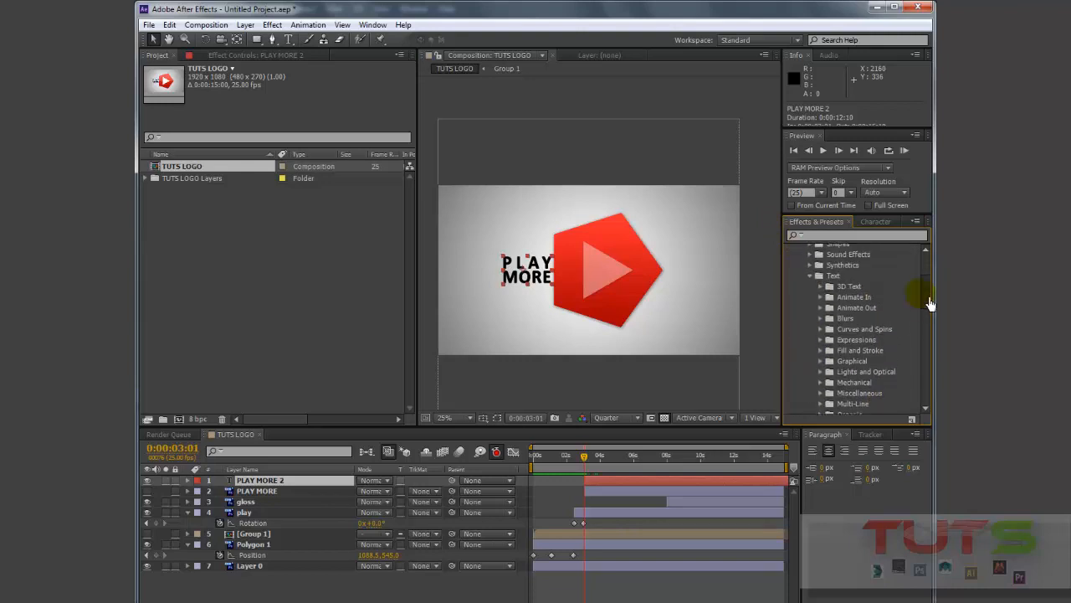
{"action": "scroll", "coordinate": [929, 304], "scroll_direction": "up", "scroll_amount": 4}
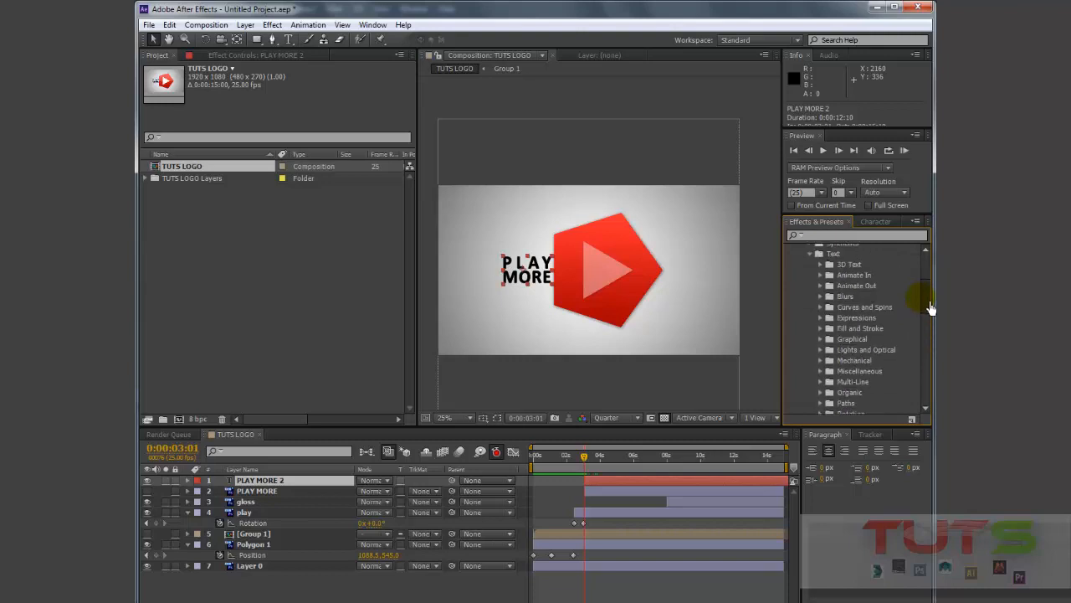
{"action": "scroll", "coordinate": [927, 317], "scroll_direction": "up", "scroll_amount": 10}
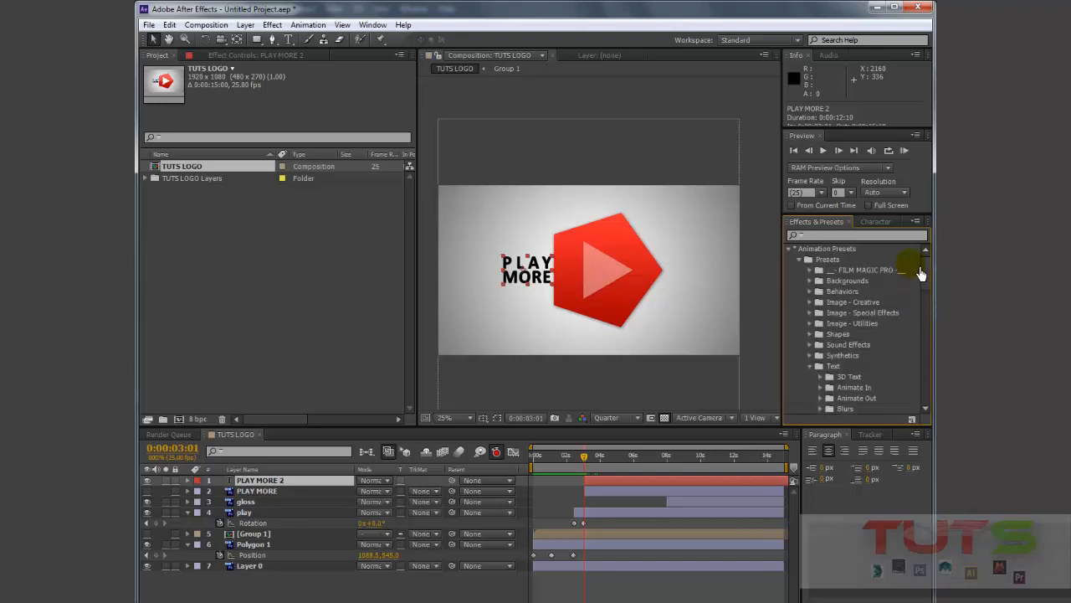
Browse the animation presets in Adobe Bridge and open the Animate In folder inside Text
{"action": "left_click", "coordinate": [925, 226]}
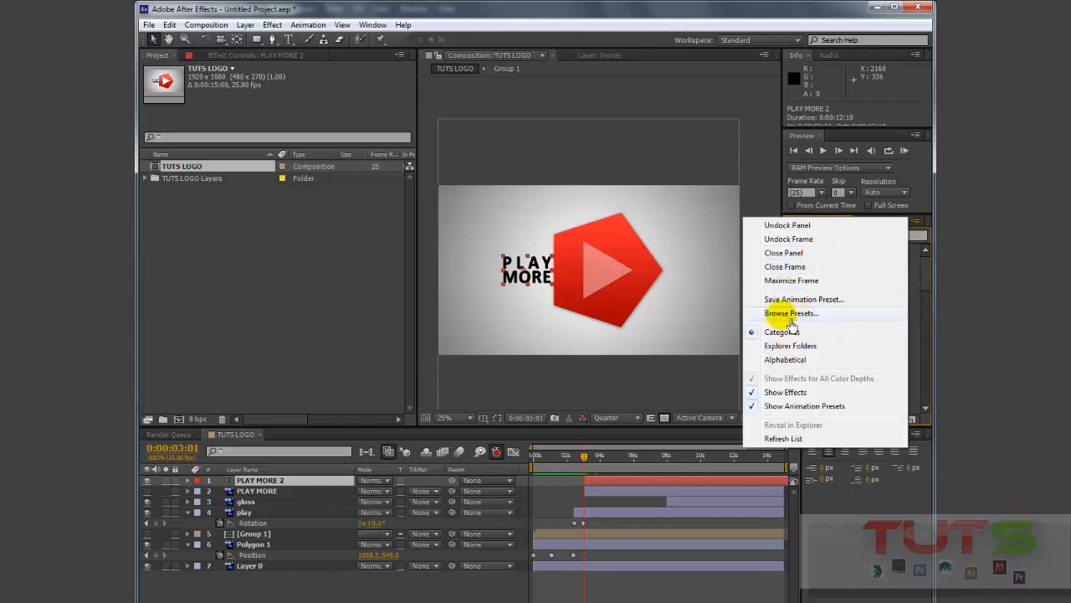
{"action": "left_click", "coordinate": [931, 264]}
{"action": "left_click", "coordinate": [920, 227]}
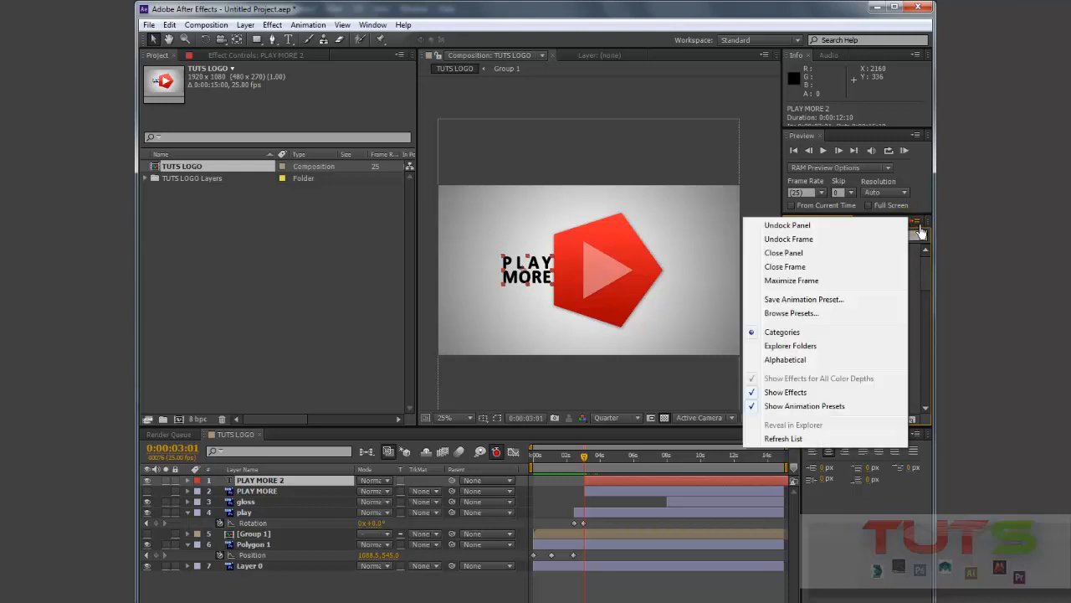
{"action": "left_click", "coordinate": [924, 231]}
{"action": "left_click", "coordinate": [923, 231]}
{"action": "left_click", "coordinate": [922, 230]}
{"action": "left_click", "coordinate": [922, 231]}
{"action": "left_click", "coordinate": [922, 231]}
{"action": "left_click", "coordinate": [922, 230]}
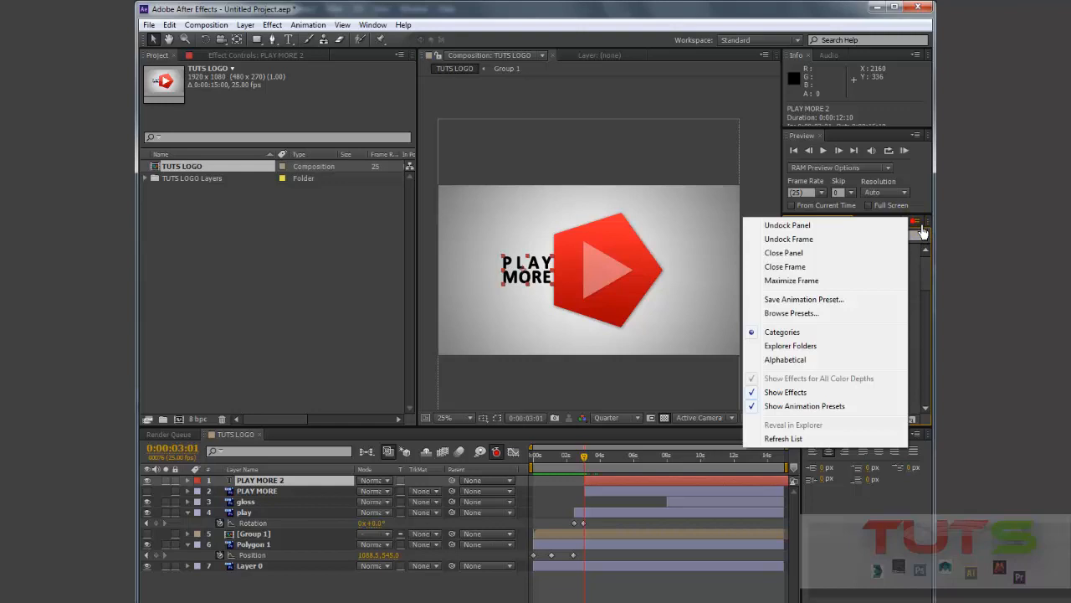
{"action": "left_click", "coordinate": [786, 318]}
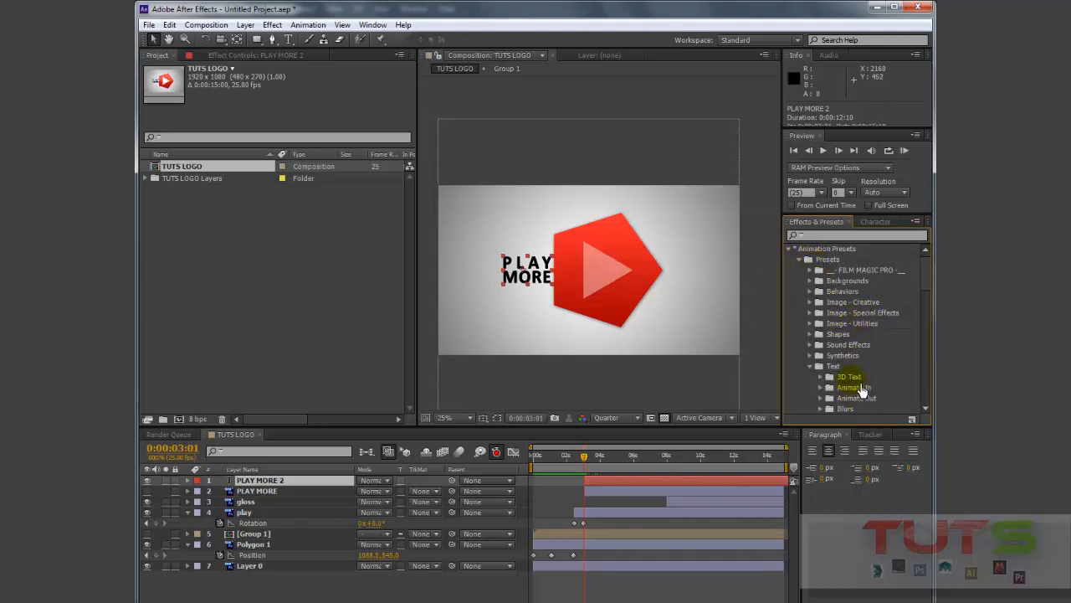
{"action": "left_click_drag", "start_coordinate": [930, 297], "coordinate": [931, 335]}
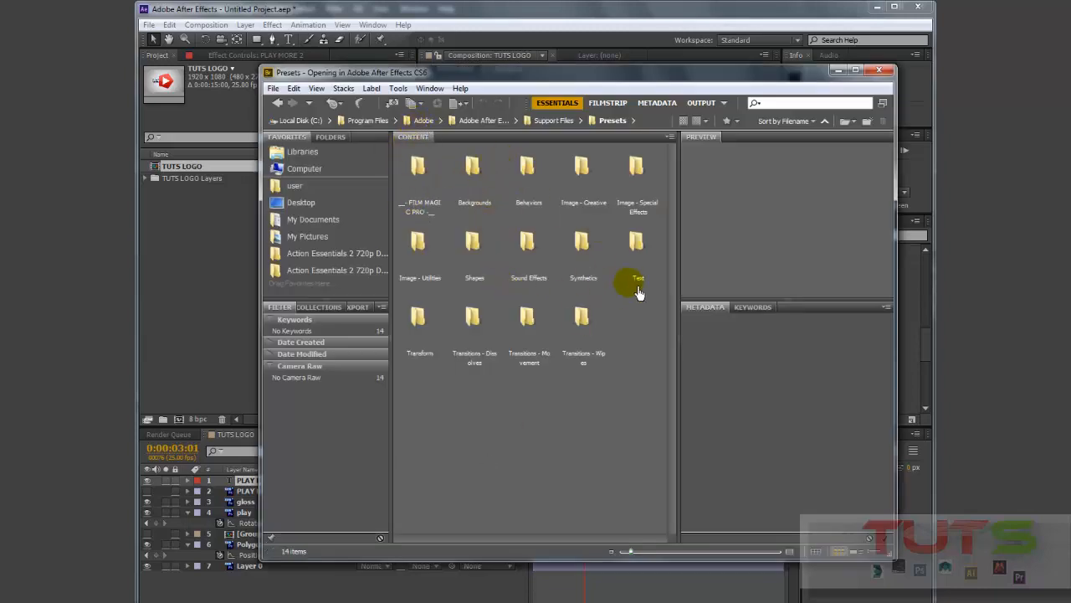
{"action": "double_click", "coordinate": [660, 253]}
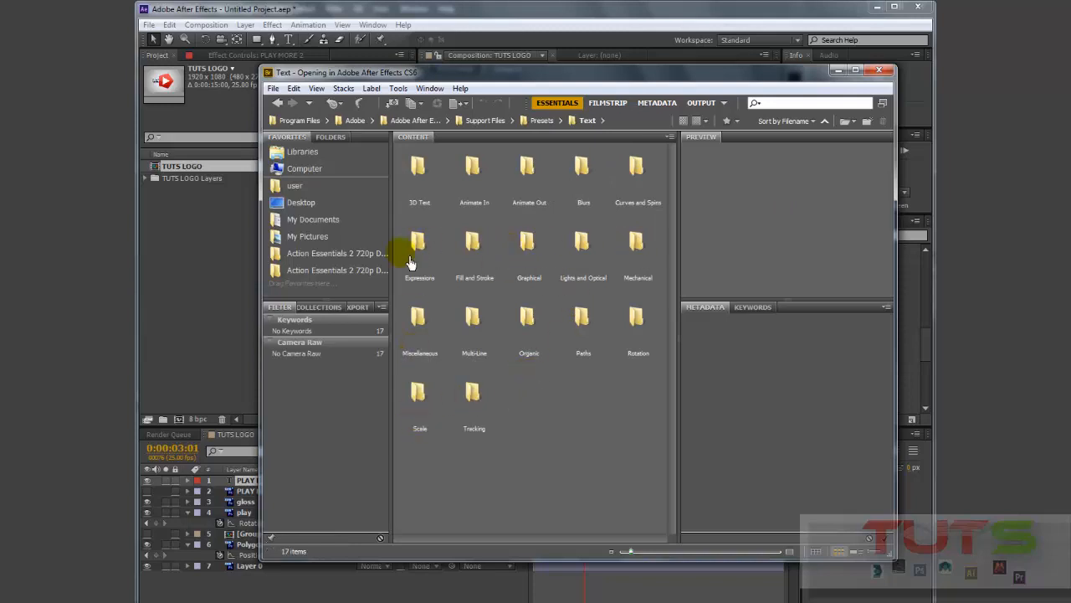
{"action": "double_click", "coordinate": [474, 169]}
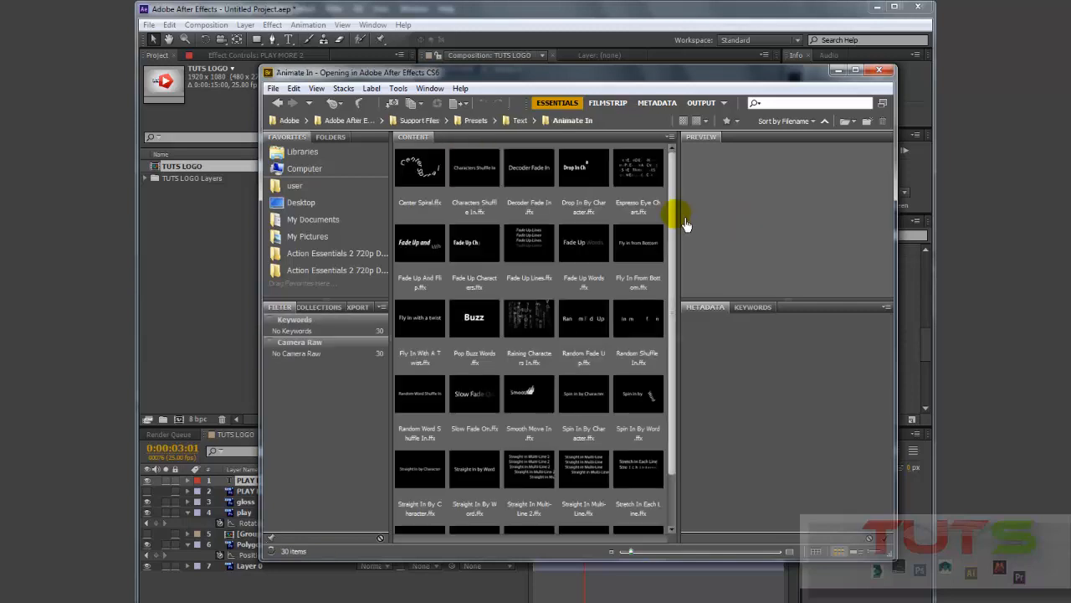
Try the Pop Buzz Words preset on the PLAY MORE 2 layer, and undo applying it
{"action": "scroll", "coordinate": [653, 235], "scroll_direction": "down", "scroll_amount": 2}
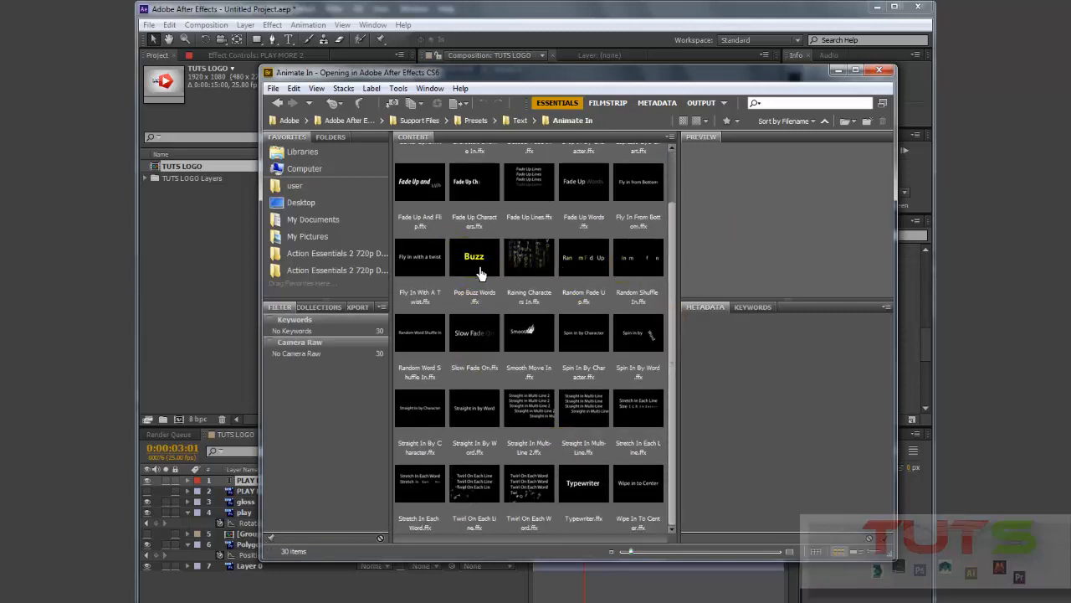
{"action": "left_click_drag", "start_coordinate": [675, 250], "coordinate": [678, 215]}
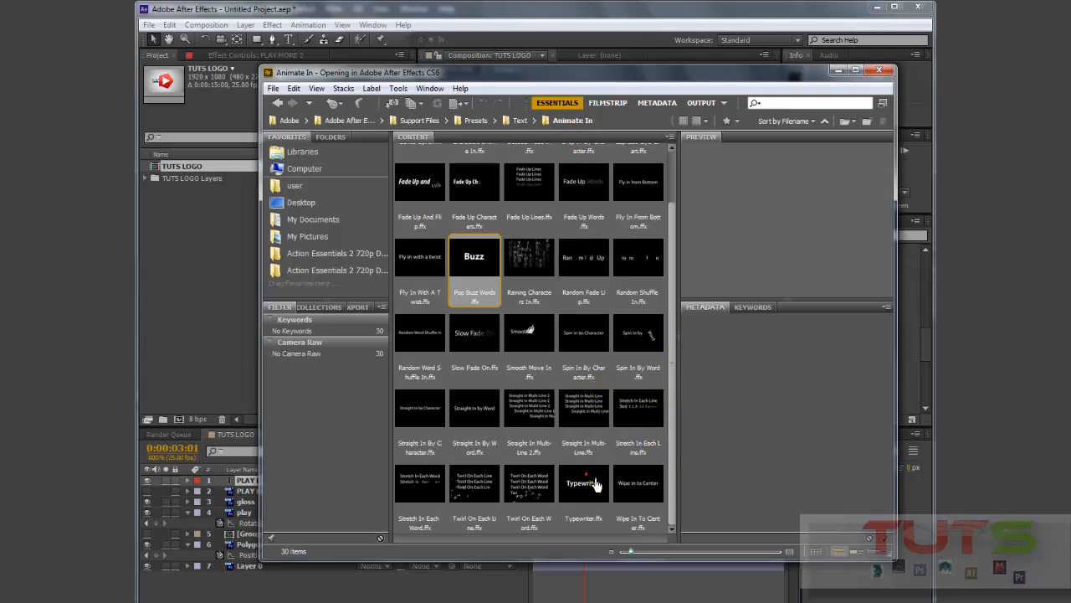
{"action": "double_click", "coordinate": [475, 267]}
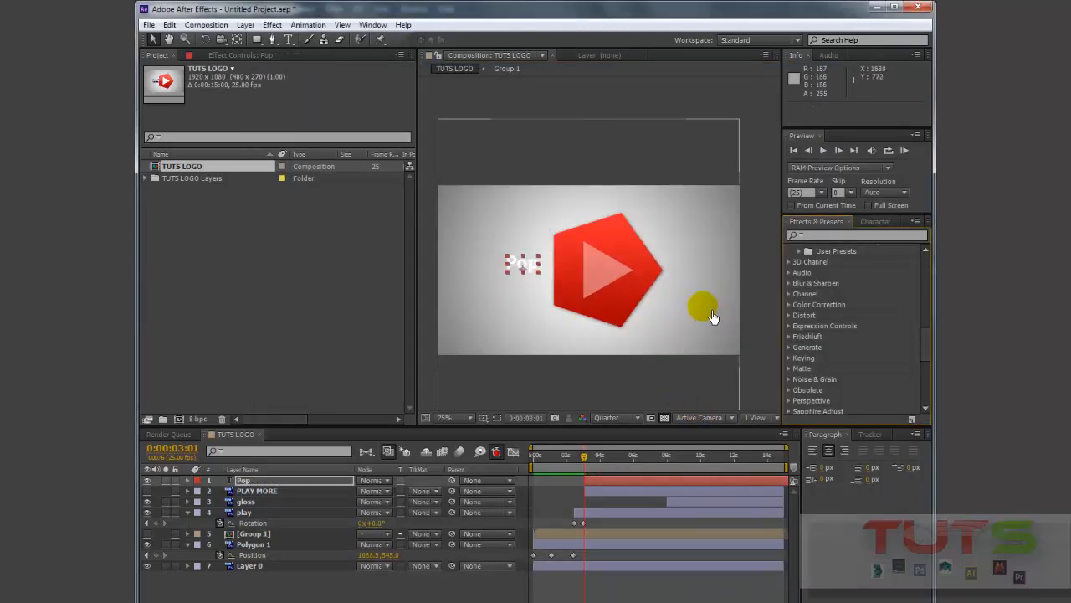
{"action": "key", "text": "ctrl+z"}
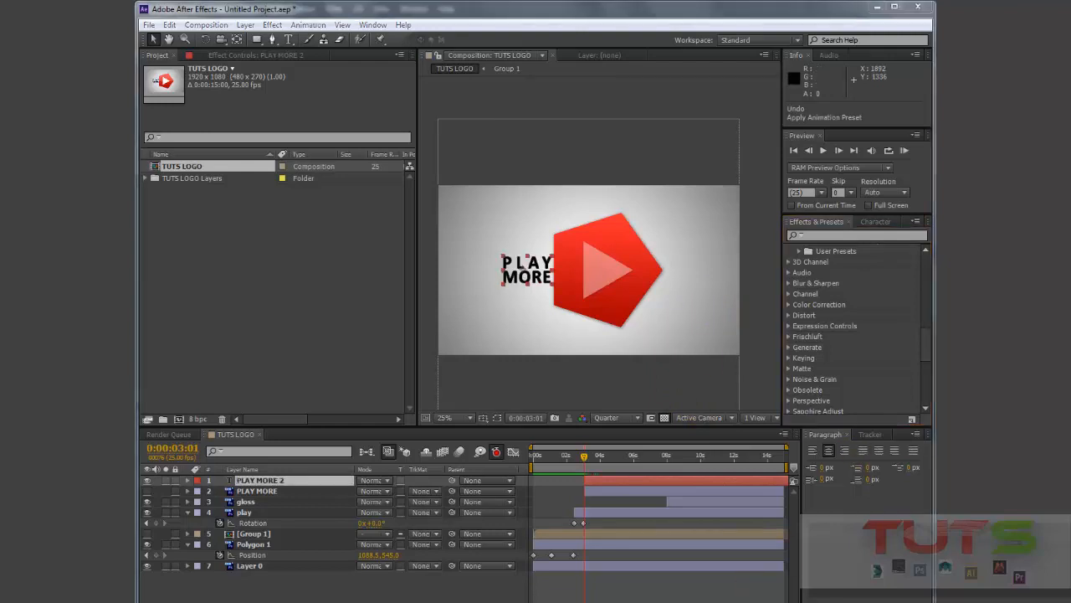
{"action": "mouse_move", "coordinate": [779, 590]}
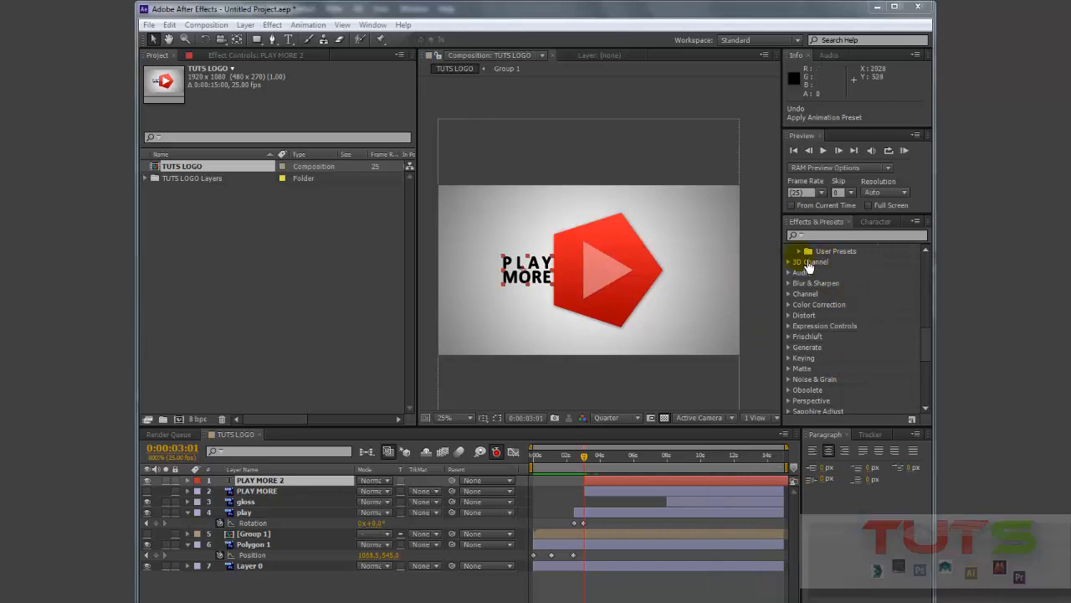
{"action": "left_click_drag", "start_coordinate": [933, 351], "coordinate": [923, 227]}
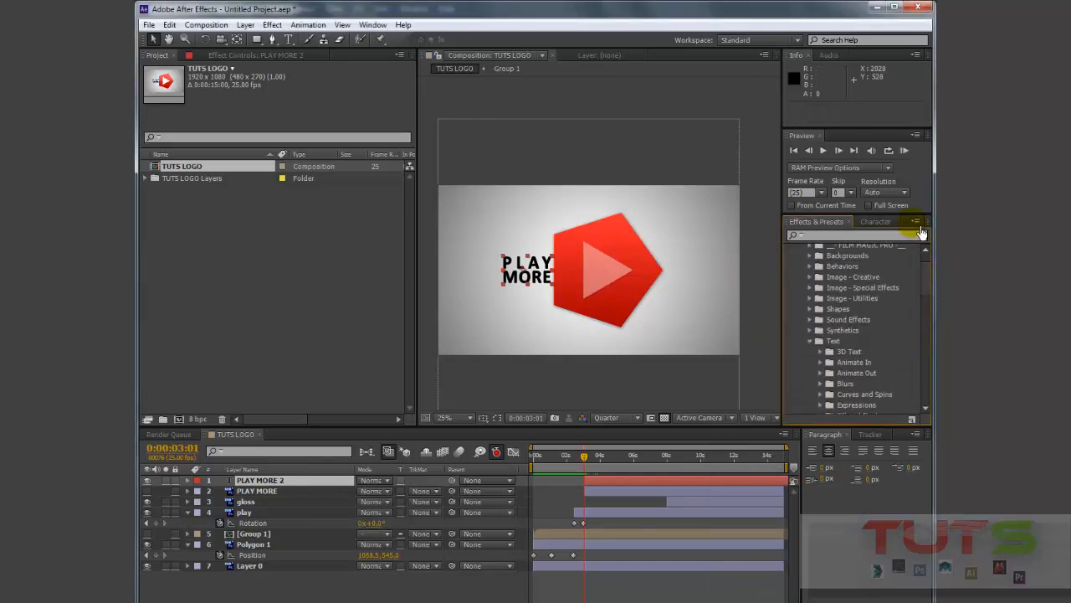
{"action": "left_click", "coordinate": [916, 222]}
{"action": "left_click", "coordinate": [791, 313]}
{"action": "left_click", "coordinate": [717, 311]}
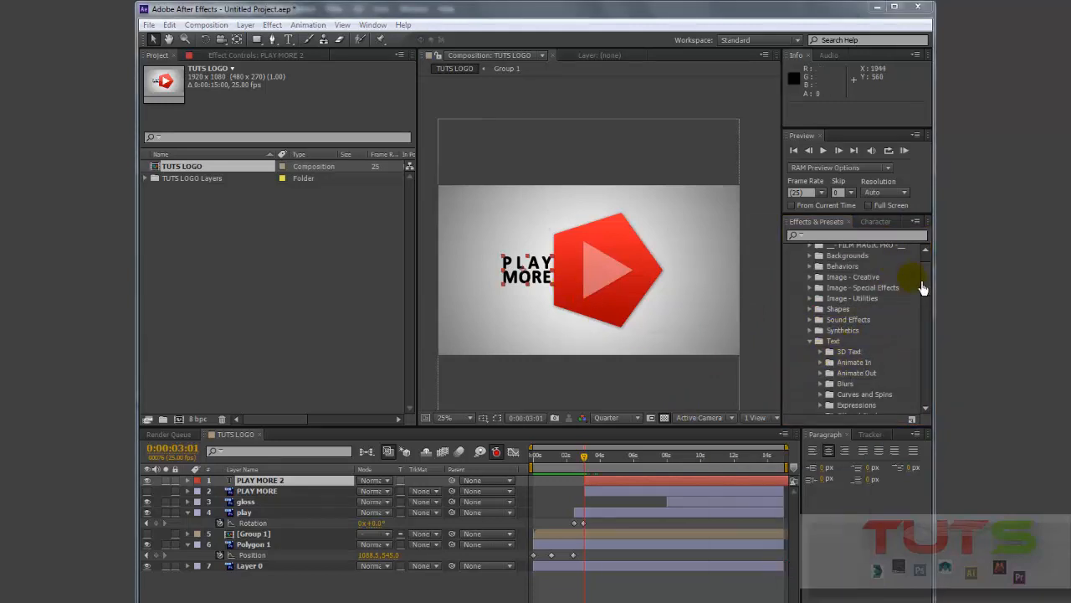
Apply the Straight In By Word preset from the Animate In folder to the PLAY MORE 2 layer at 0:00:03:01
{"action": "left_click_drag", "start_coordinate": [926, 278], "coordinate": [926, 287]}
{"action": "left_click", "coordinate": [820, 316]}
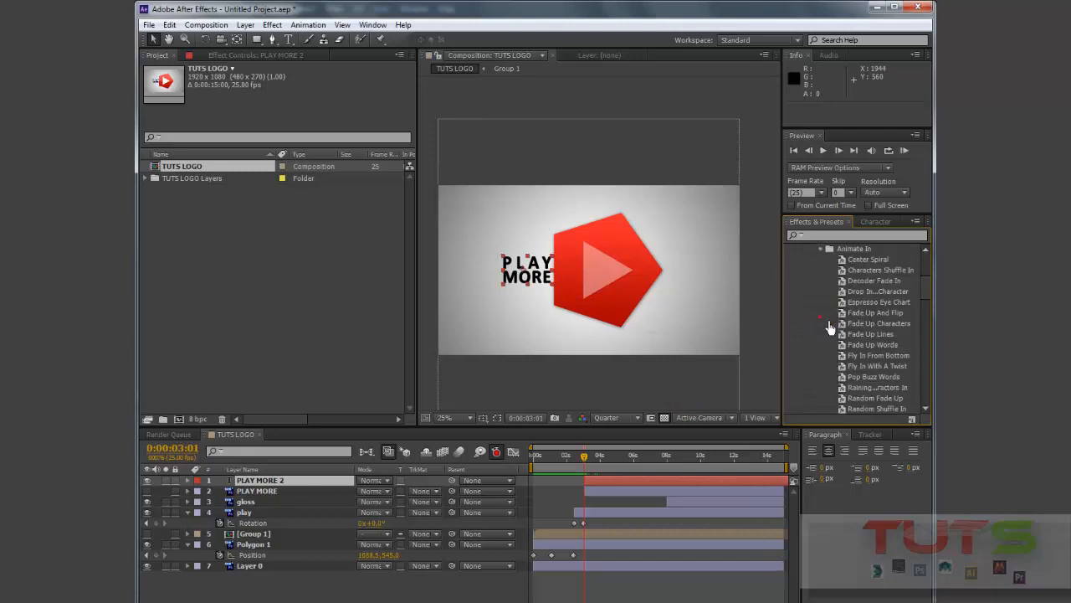
{"action": "left_click", "coordinate": [867, 262]}
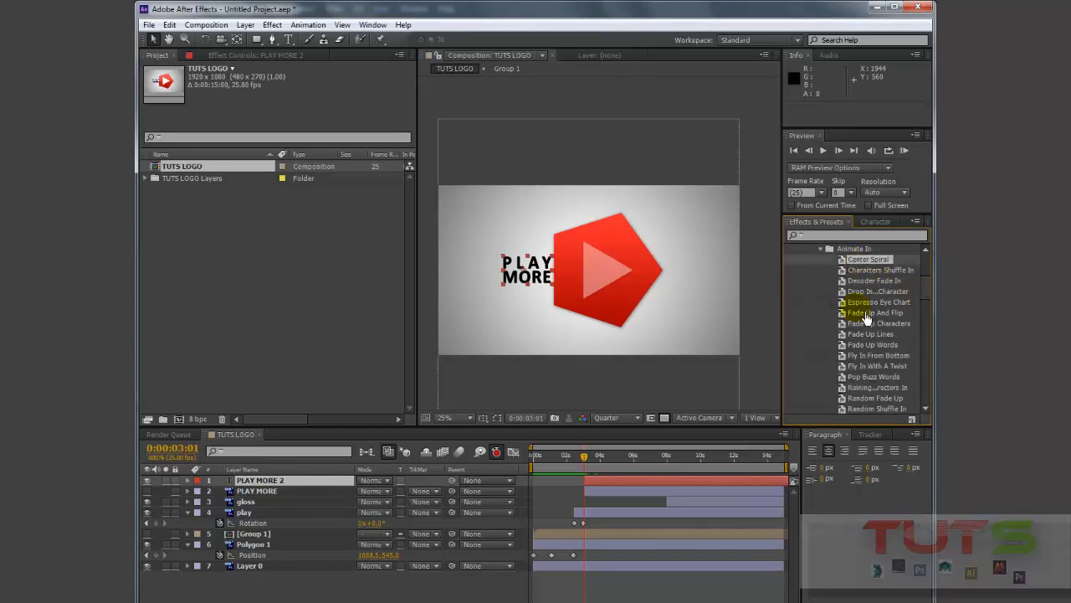
{"action": "mouse_move", "coordinate": [934, 305]}
{"action": "left_mouse_down"}
{"action": "mouse_move", "coordinate": [934, 333]}
{"action": "mouse_move", "coordinate": [928, 318]}
{"action": "left_mouse_up"}
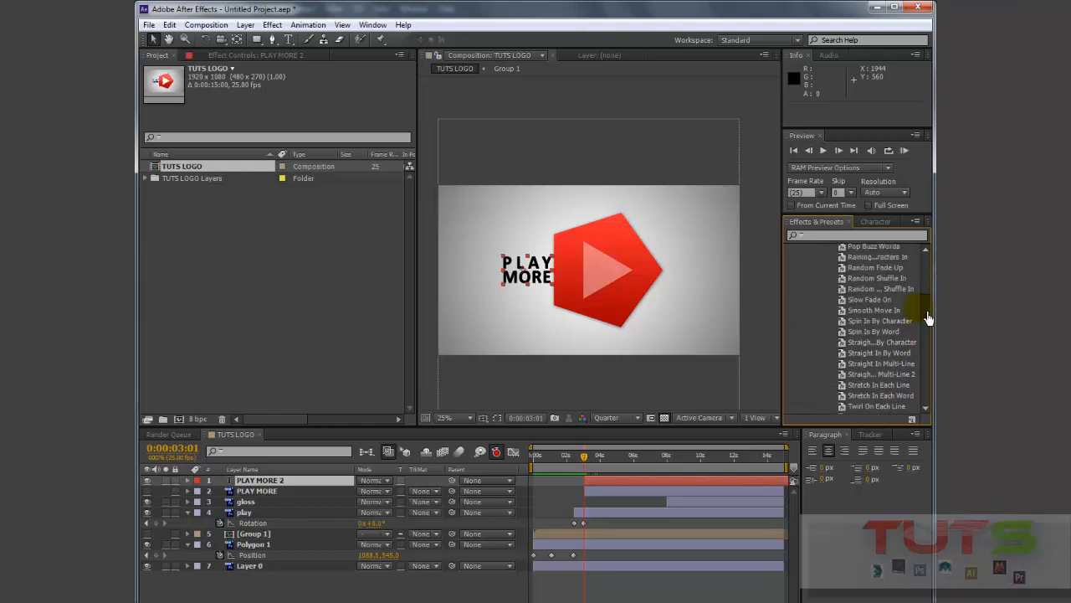
{"action": "left_click", "coordinate": [871, 300]}
{"action": "scroll", "coordinate": [872, 330], "scroll_direction": "down", "scroll_amount": 1}
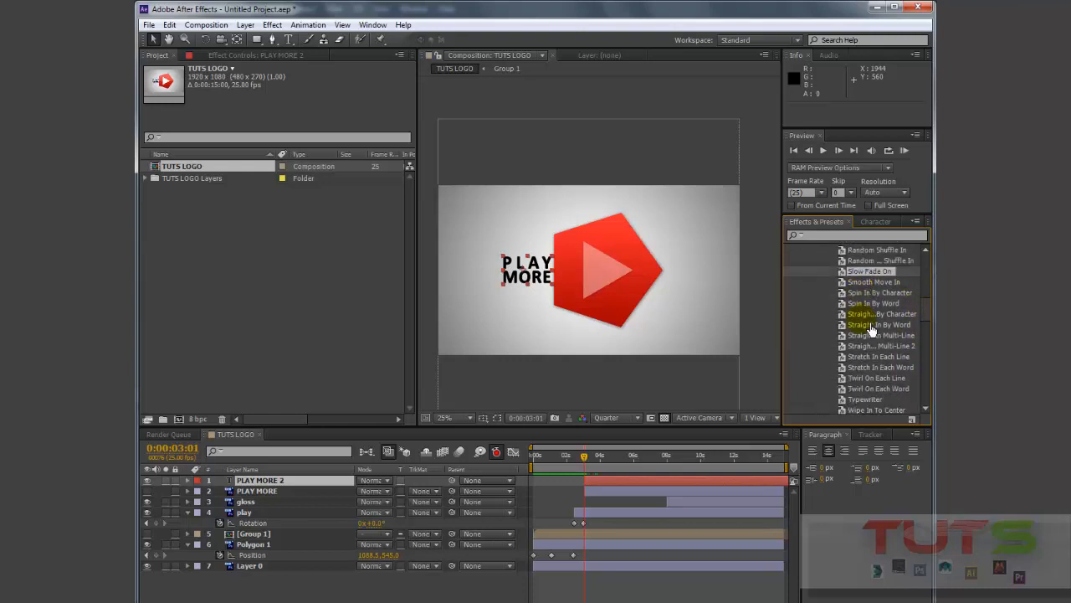
{"action": "left_click", "coordinate": [871, 325]}
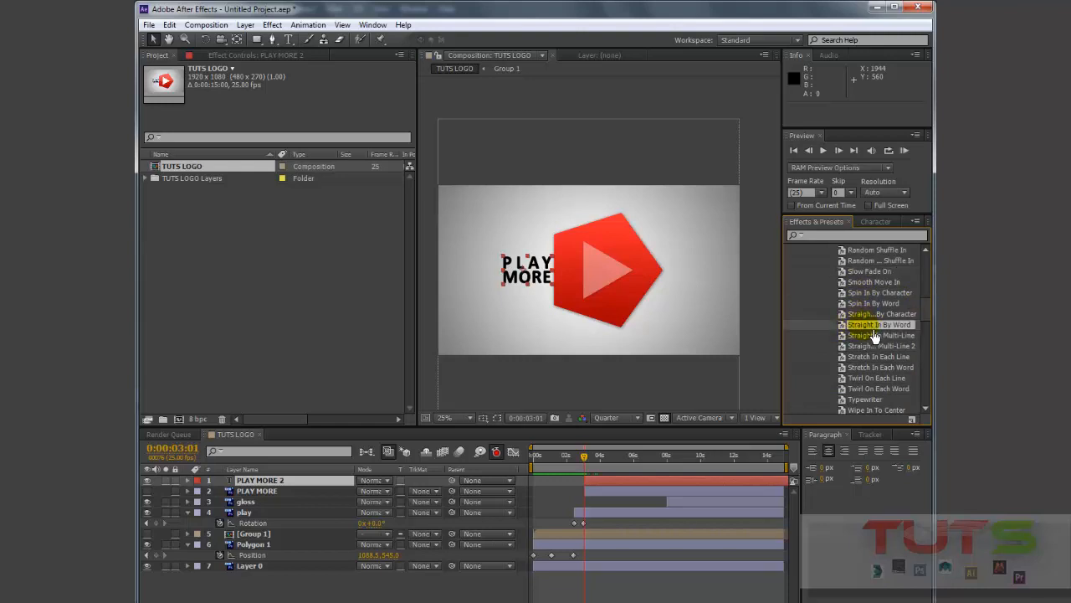
{"action": "left_click_drag", "start_coordinate": [874, 334], "coordinate": [518, 277]}
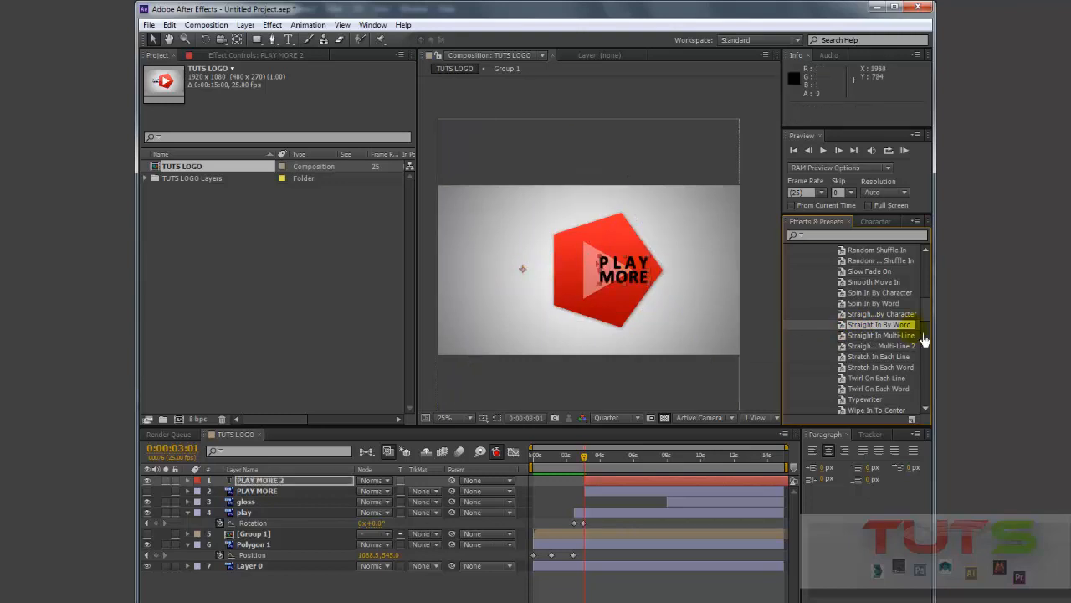
Reveal the PLAY MORE 2 layer's keyframes and scrub through its entrance animation
{"action": "mouse_move", "coordinate": [589, 463]}
{"action": "left_mouse_down"}
{"action": "mouse_move", "coordinate": [645, 462]}
{"action": "mouse_move", "coordinate": [574, 463]}
{"action": "mouse_move", "coordinate": [641, 463]}
{"action": "mouse_move", "coordinate": [591, 471]}
{"action": "left_mouse_up"}
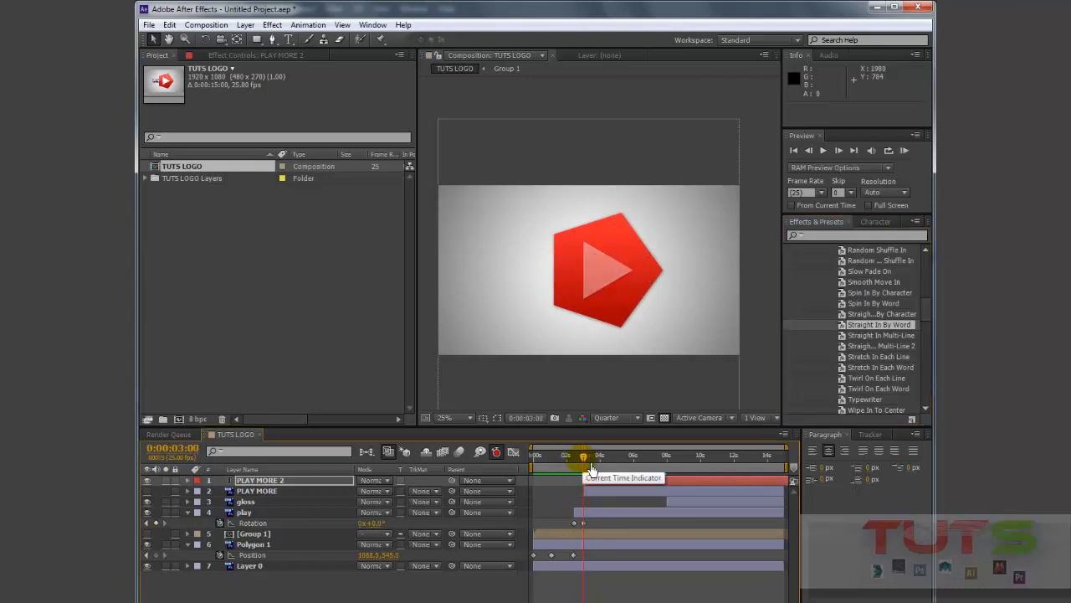
{"action": "key", "text": "u"}
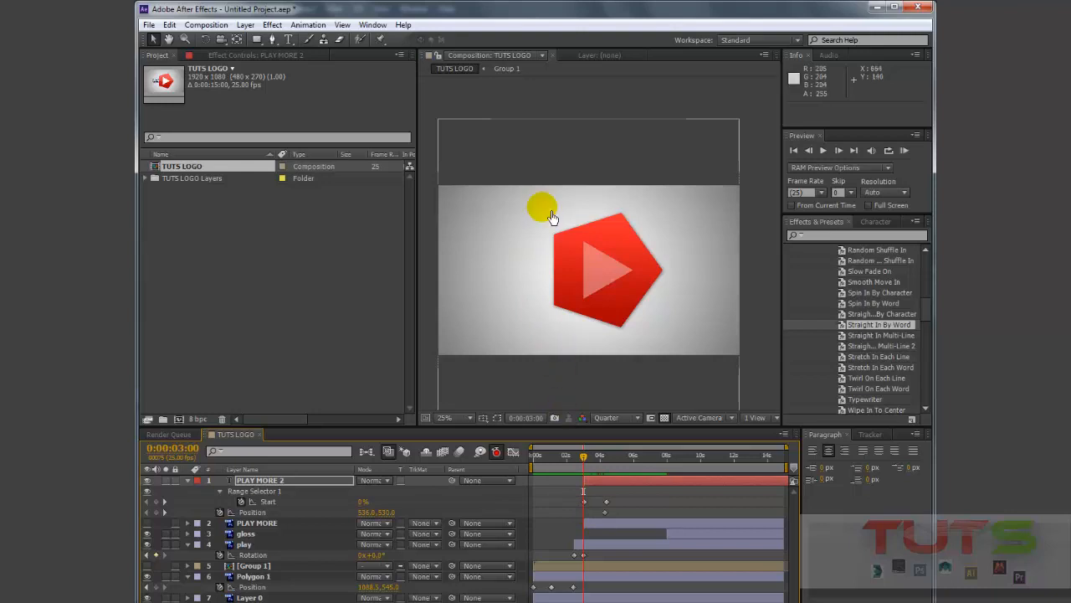
{"action": "left_click_drag", "start_coordinate": [595, 467], "coordinate": [618, 460]}
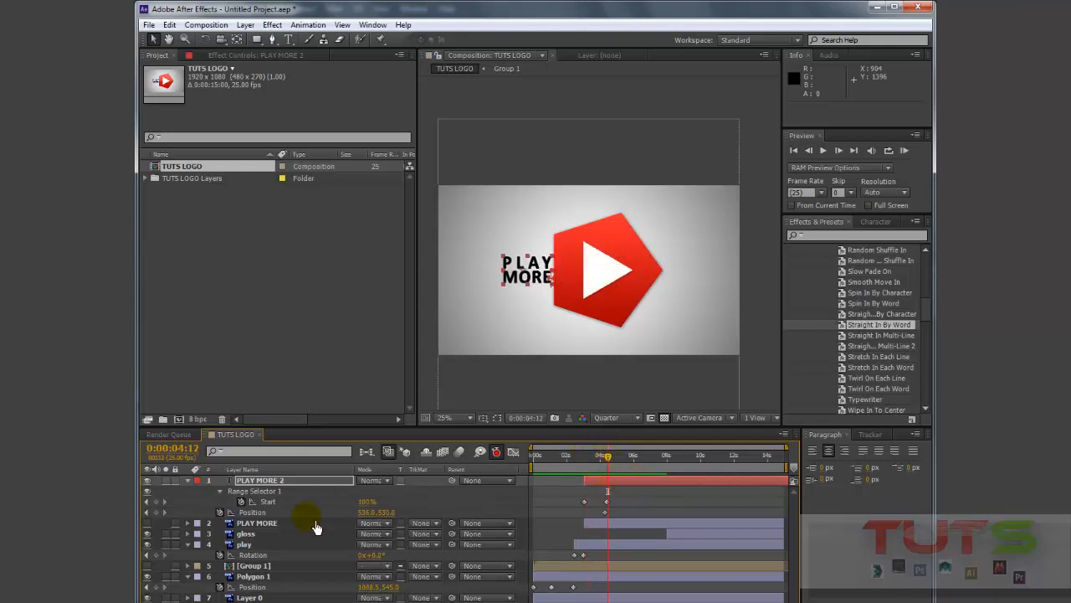
Place the PLAY MORE 2 layer beneath Polygon 1 in the layer stack and check its entrance from behind the pentagon
{"action": "left_click", "coordinate": [190, 481]}
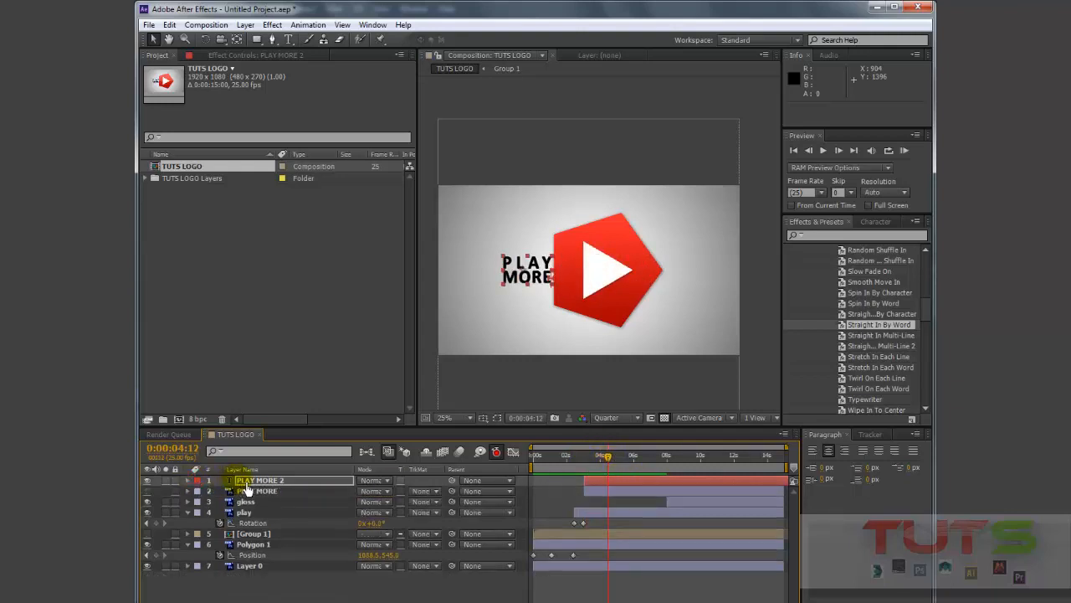
{"action": "left_click_drag", "start_coordinate": [246, 488], "coordinate": [249, 560]}
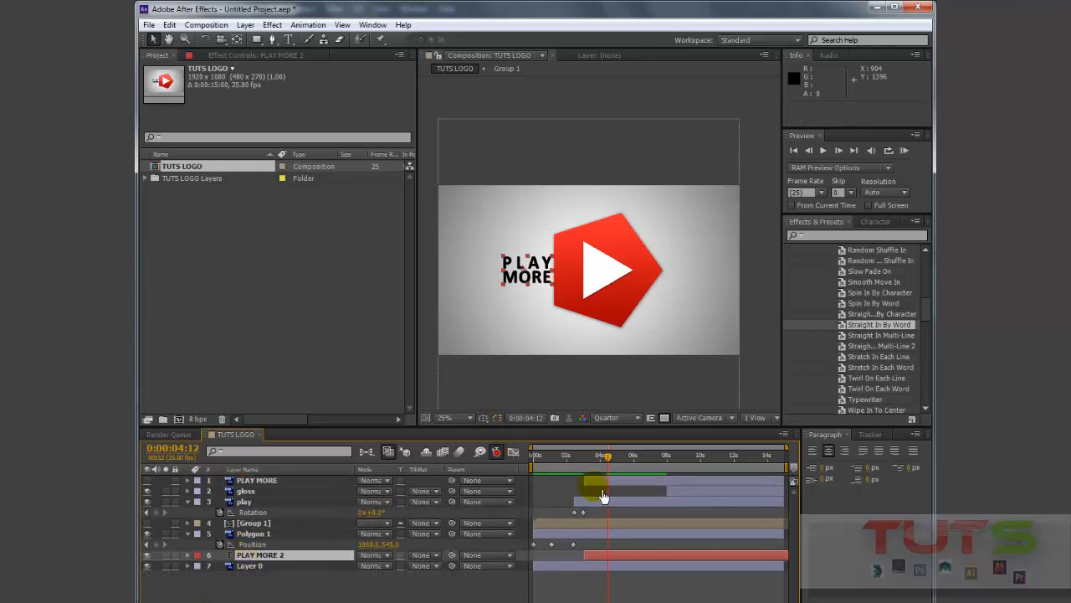
{"action": "left_click_drag", "start_coordinate": [606, 457], "coordinate": [578, 456]}
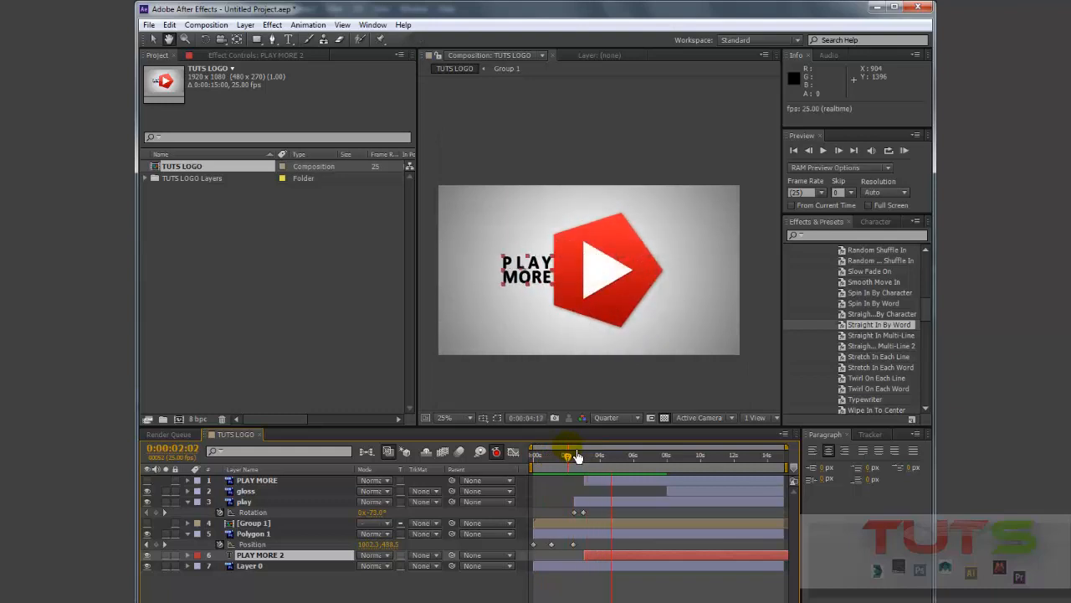
{"action": "left_click", "coordinate": [593, 459]}
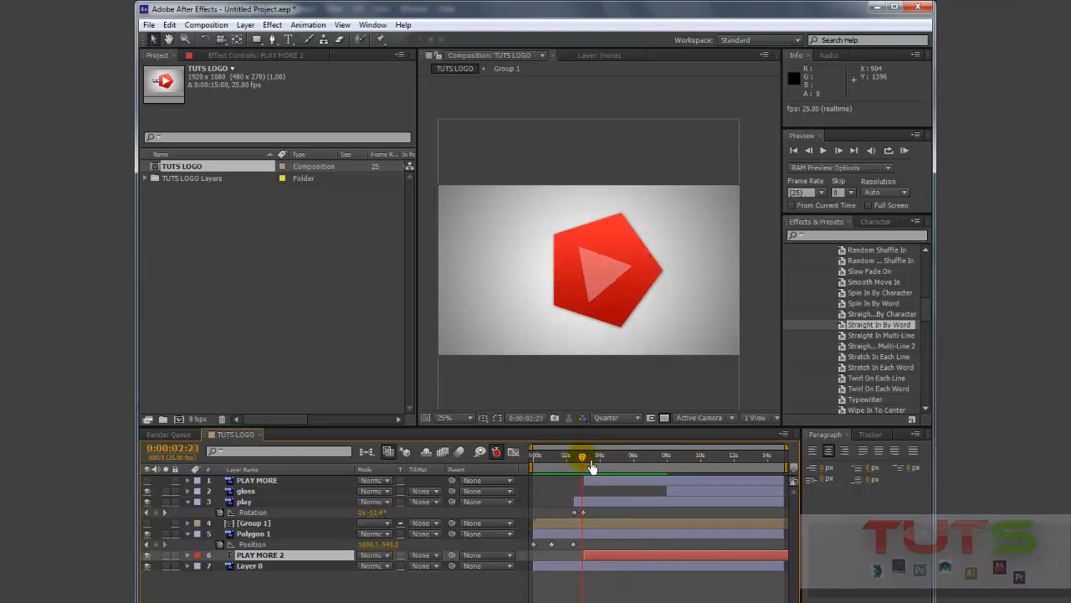
Extend the start of the gloss layer back to 0:00:04:10, where the text animation ends
{"action": "left_click_drag", "start_coordinate": [599, 463], "coordinate": [616, 478]}
{"action": "key", "text": "u"}
{"action": "key", "text": "Page_Up"}
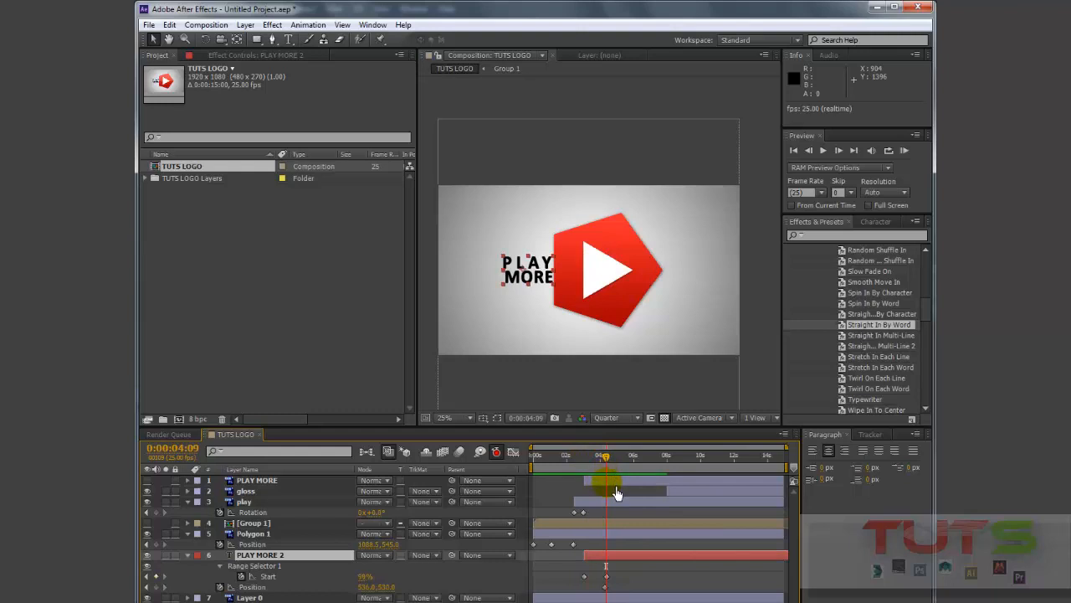
{"action": "left_click", "coordinate": [616, 492]}
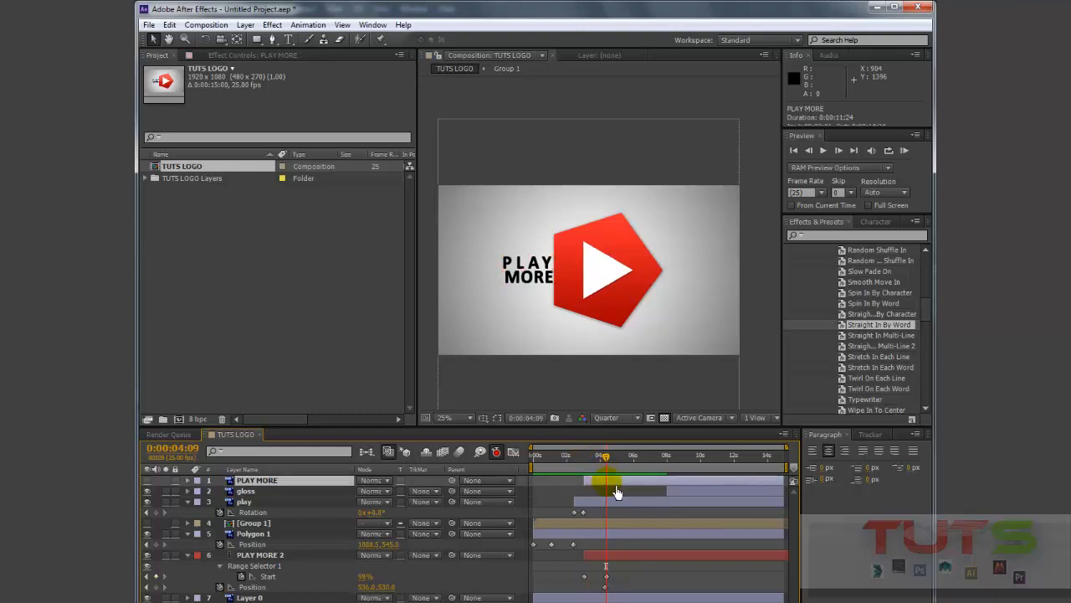
{"action": "left_click", "coordinate": [672, 492]}
{"action": "left_click_drag", "start_coordinate": [676, 498], "coordinate": [621, 482]}
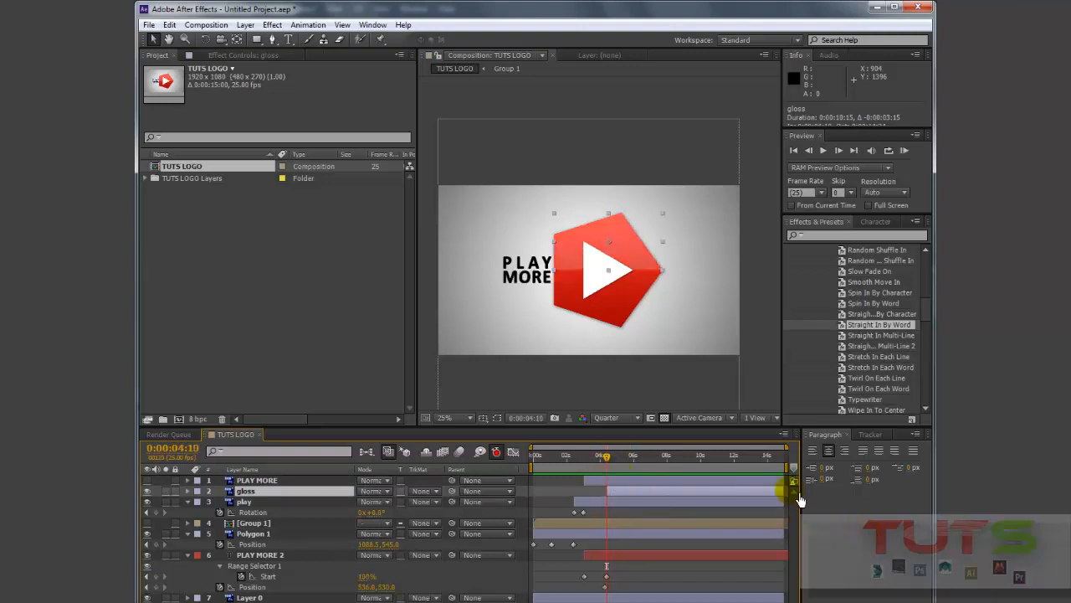
Apply the CC Twister transition effect to the gloss layer
{"action": "right_click", "coordinate": [621, 502]}
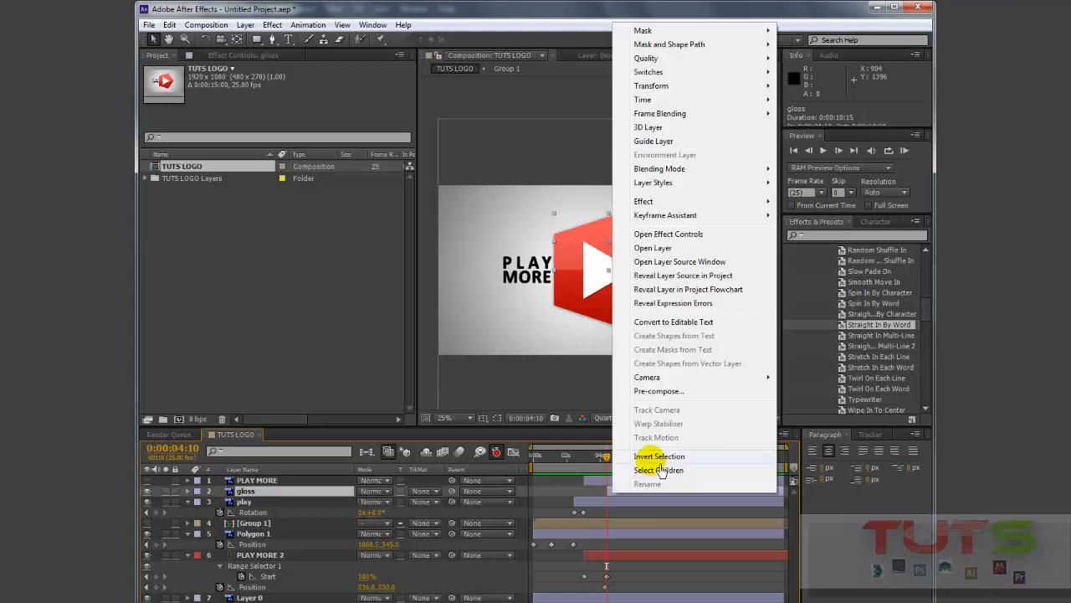
{"action": "right_click", "coordinate": [619, 502]}
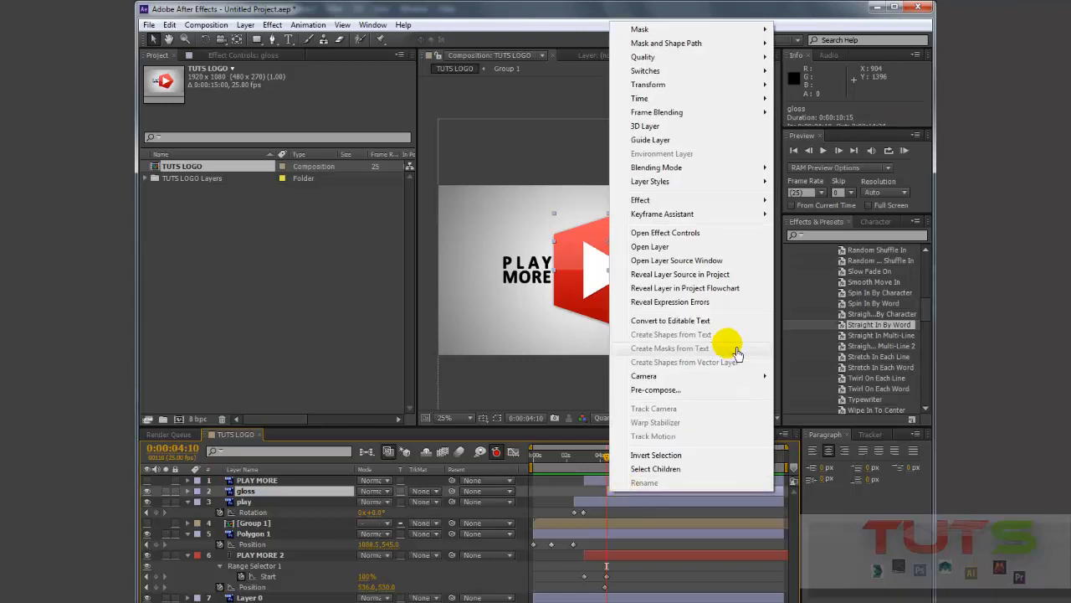
{"action": "mouse_move", "coordinate": [747, 203]}
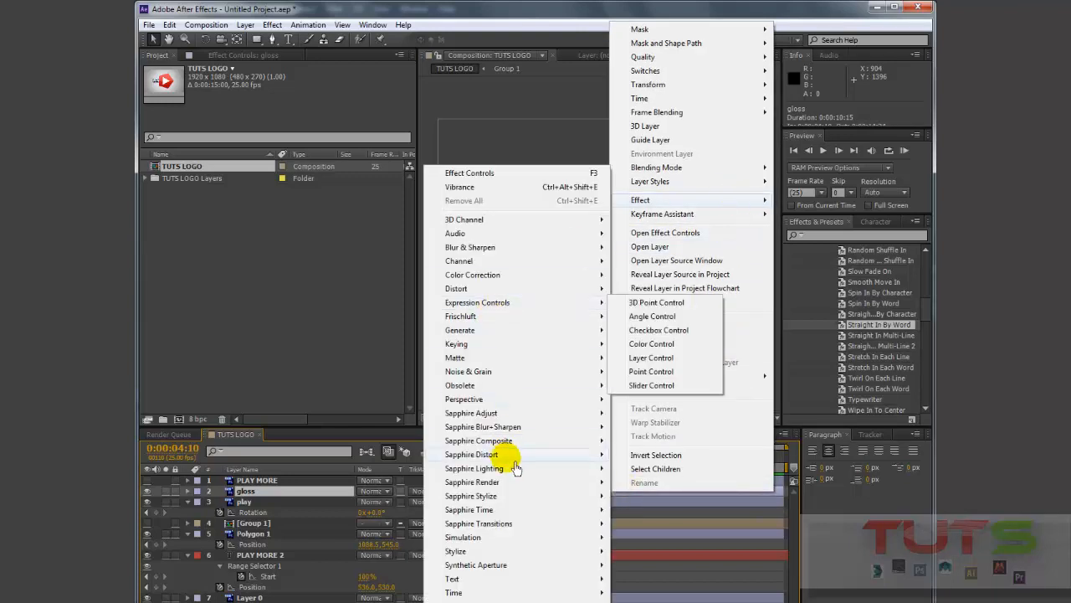
{"action": "mouse_move", "coordinate": [512, 601]}
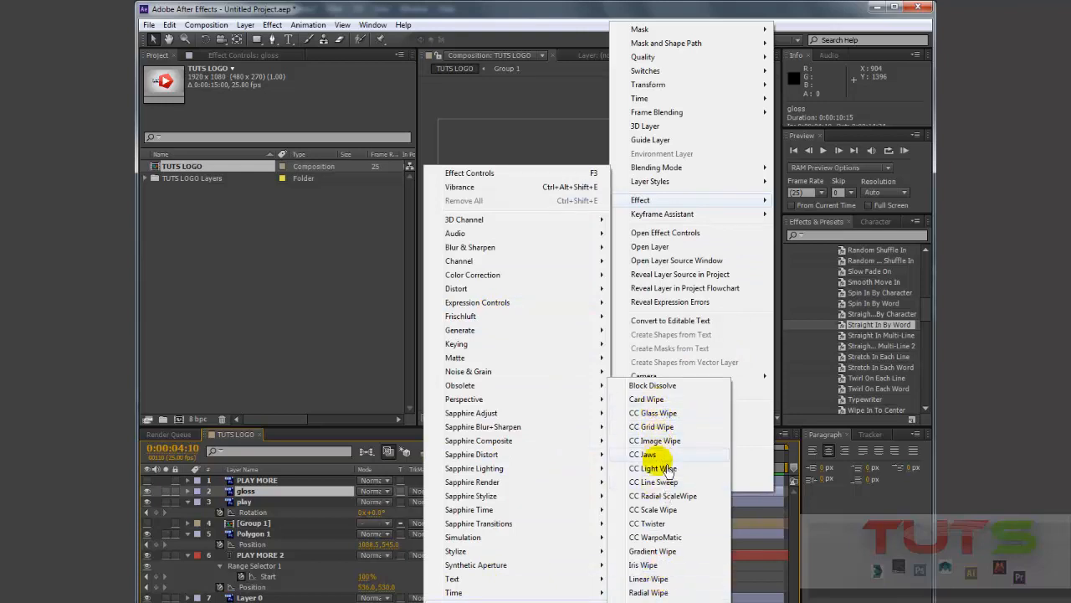
{"action": "left_click", "coordinate": [661, 524]}
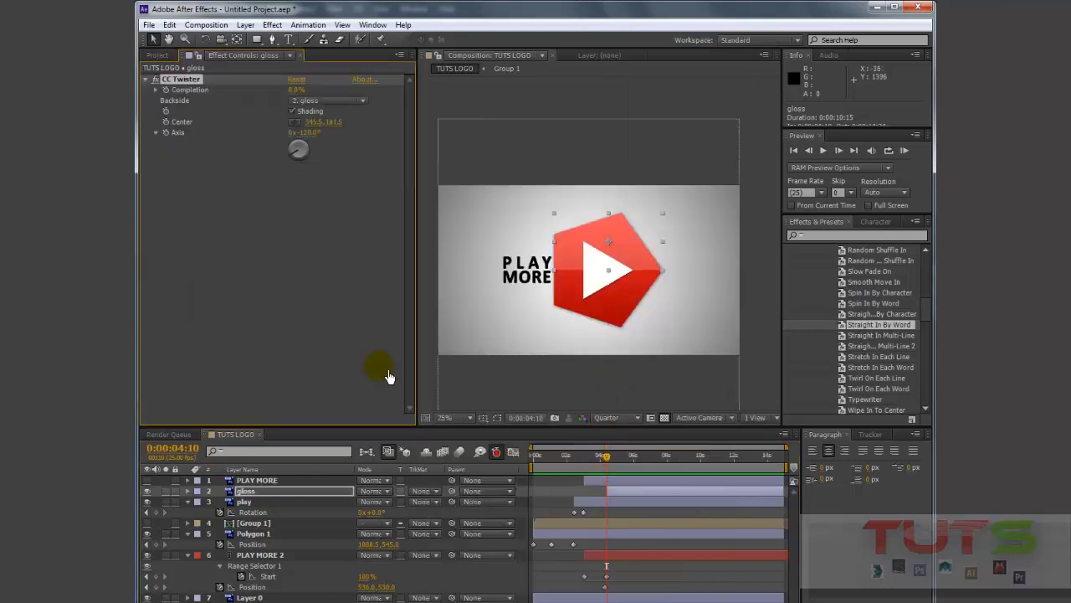
Keyframe CC Twister's Completion at 100% at 0:00:04:10 and set its Backside to None
{"action": "left_click", "coordinate": [192, 79]}
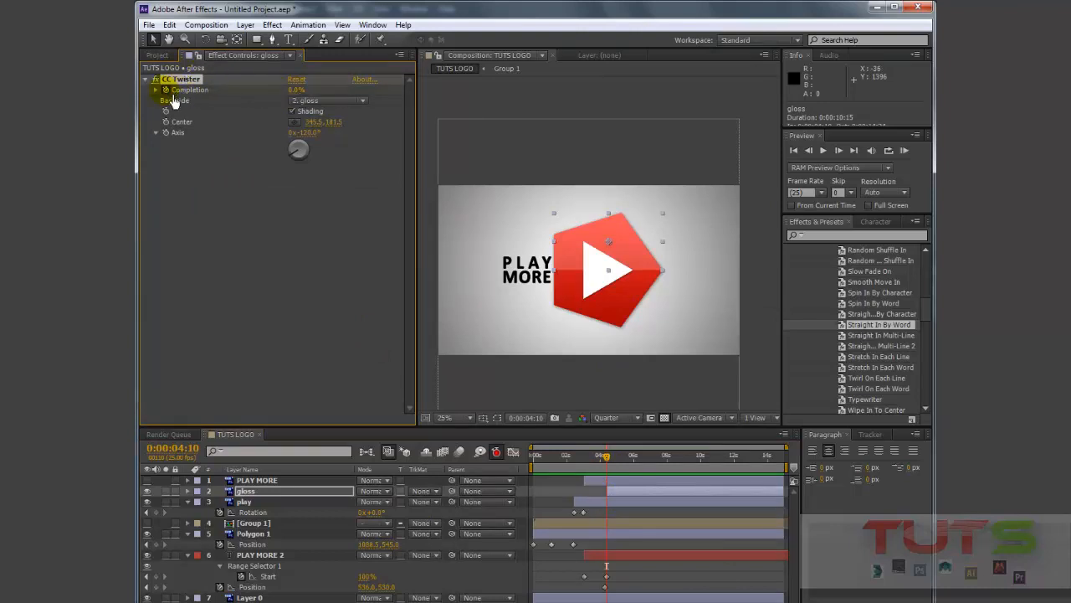
{"action": "left_click", "coordinate": [296, 90]}
{"action": "left_click", "coordinate": [183, 90]}
{"action": "left_click", "coordinate": [251, 94]}
{"action": "left_click_drag", "start_coordinate": [298, 98], "coordinate": [353, 97]}
{"action": "left_click", "coordinate": [310, 101]}
{"action": "left_click", "coordinate": [314, 117]}
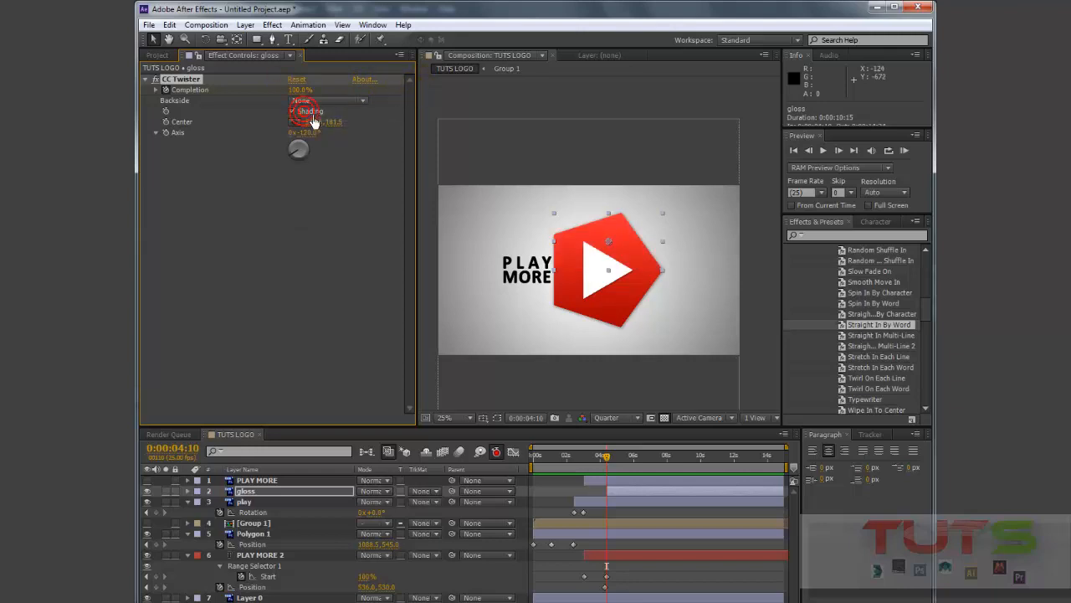
Set CC Twister's Completion to 0% at 0:00:05:02 and reveal the gloss layer's keyframes
{"action": "left_click", "coordinate": [615, 469]}
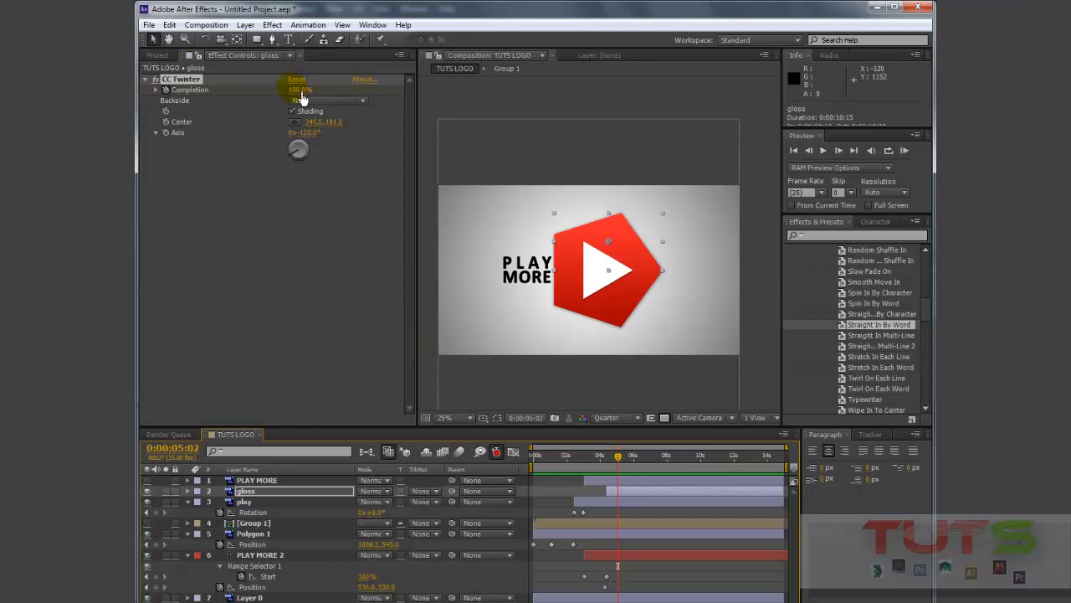
{"action": "left_click_drag", "start_coordinate": [291, 90], "coordinate": [209, 88]}
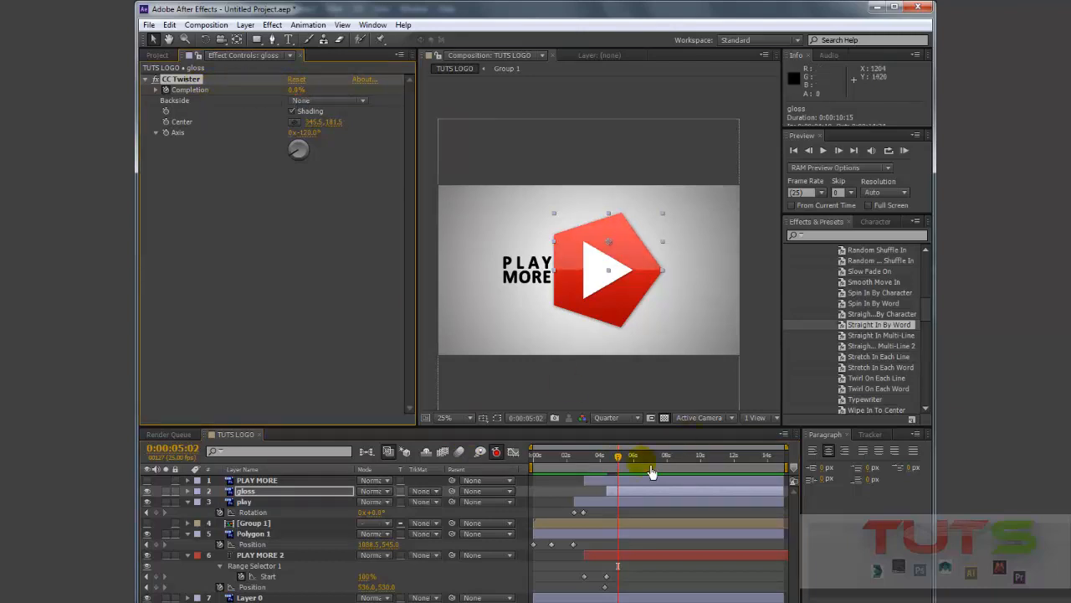
{"action": "key", "text": "u"}
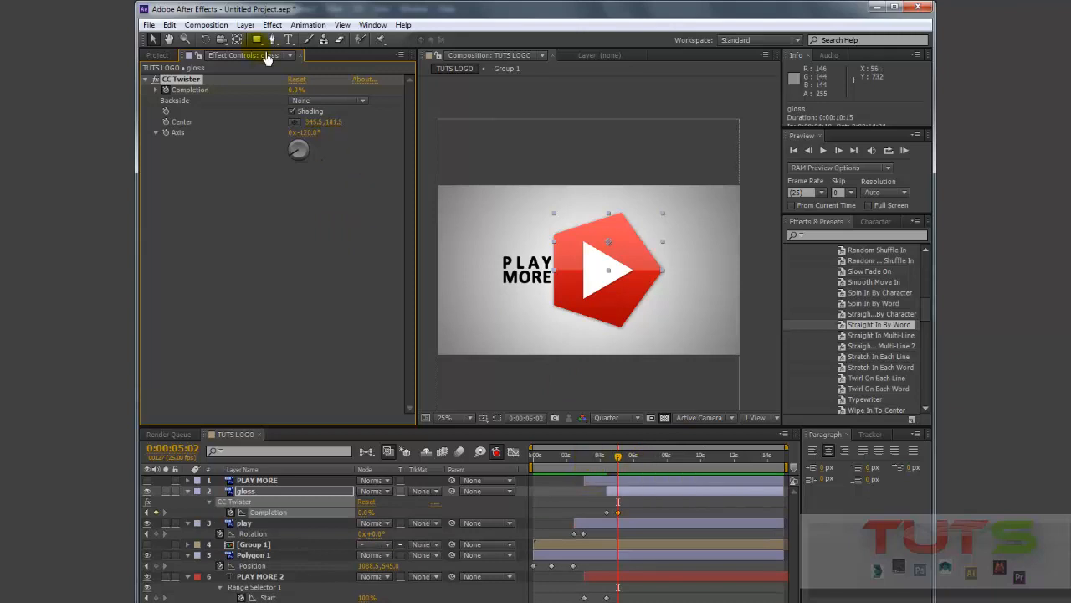
{"action": "left_click_drag", "start_coordinate": [620, 458], "coordinate": [611, 458]}
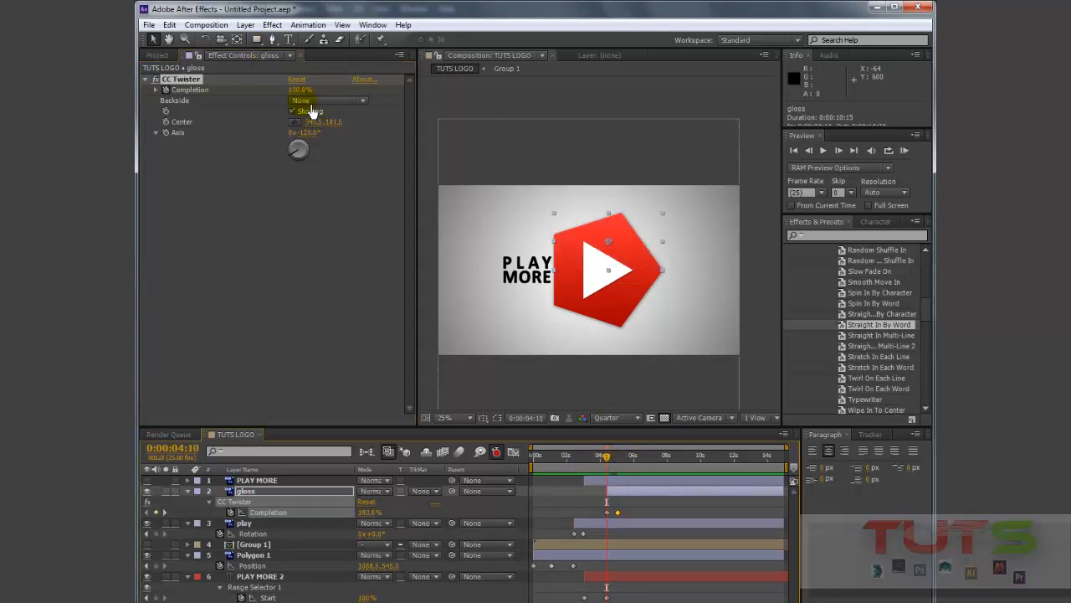
Change CC Twister's Axis to -52° at 0:00:04:19 and scrub through the gloss transition
{"action": "mouse_move", "coordinate": [607, 456]}
{"action": "left_mouse_down"}
{"action": "mouse_move", "coordinate": [629, 463]}
{"action": "mouse_move", "coordinate": [606, 461]}
{"action": "mouse_move", "coordinate": [619, 461]}
{"action": "left_mouse_up"}
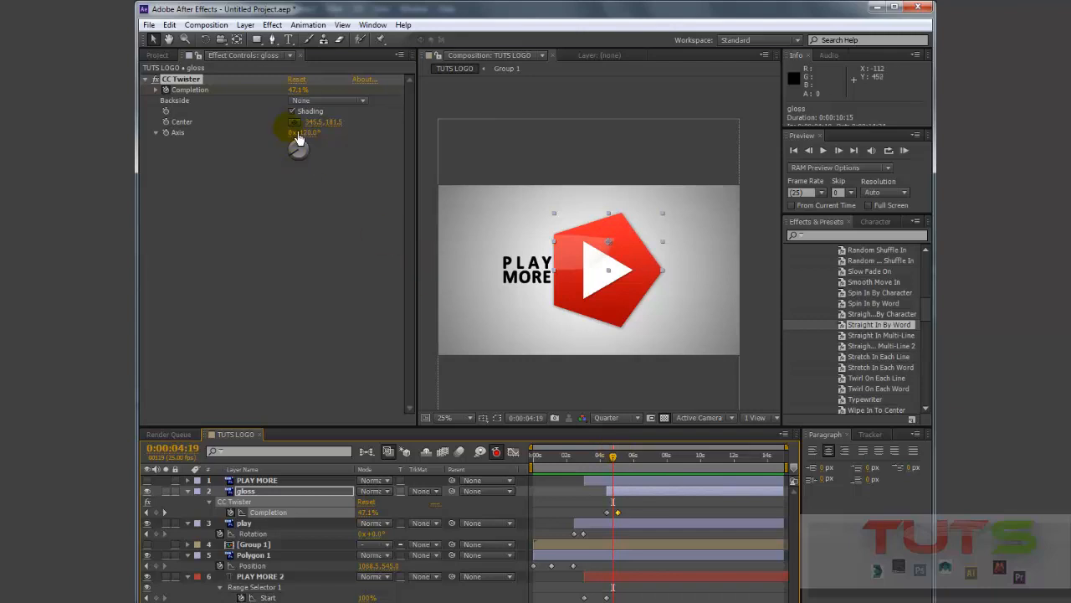
{"action": "left_click_drag", "start_coordinate": [303, 161], "coordinate": [300, 152]}
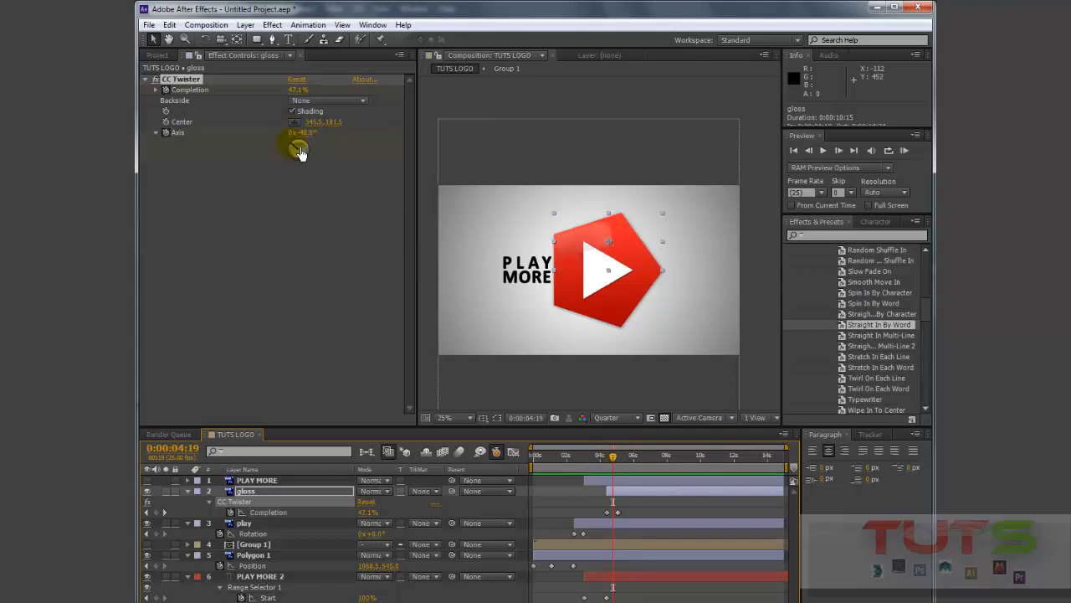
{"action": "mouse_move", "coordinate": [299, 152]}
{"action": "left_mouse_down"}
{"action": "mouse_move", "coordinate": [322, 165]}
{"action": "mouse_move", "coordinate": [300, 166]}
{"action": "mouse_move", "coordinate": [301, 148]}
{"action": "left_mouse_up"}
{"action": "mouse_move", "coordinate": [620, 465]}
{"action": "left_mouse_down"}
{"action": "mouse_move", "coordinate": [607, 458]}
{"action": "mouse_move", "coordinate": [634, 453]}
{"action": "left_mouse_up"}
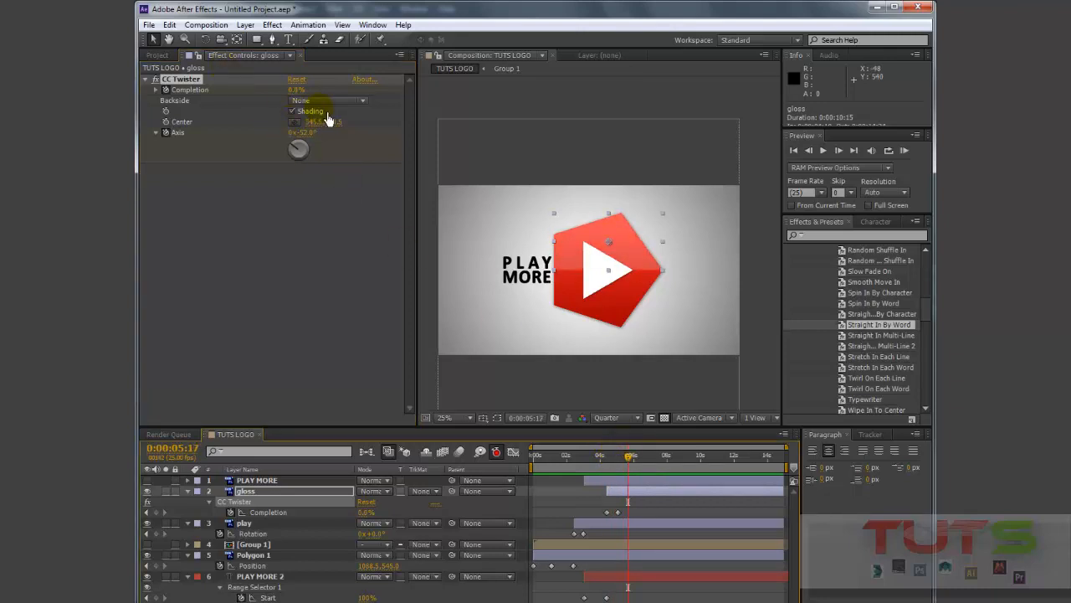
Turn off Shading in CC Twister and compare the look partway through the gloss transition
{"action": "left_click", "coordinate": [301, 115]}
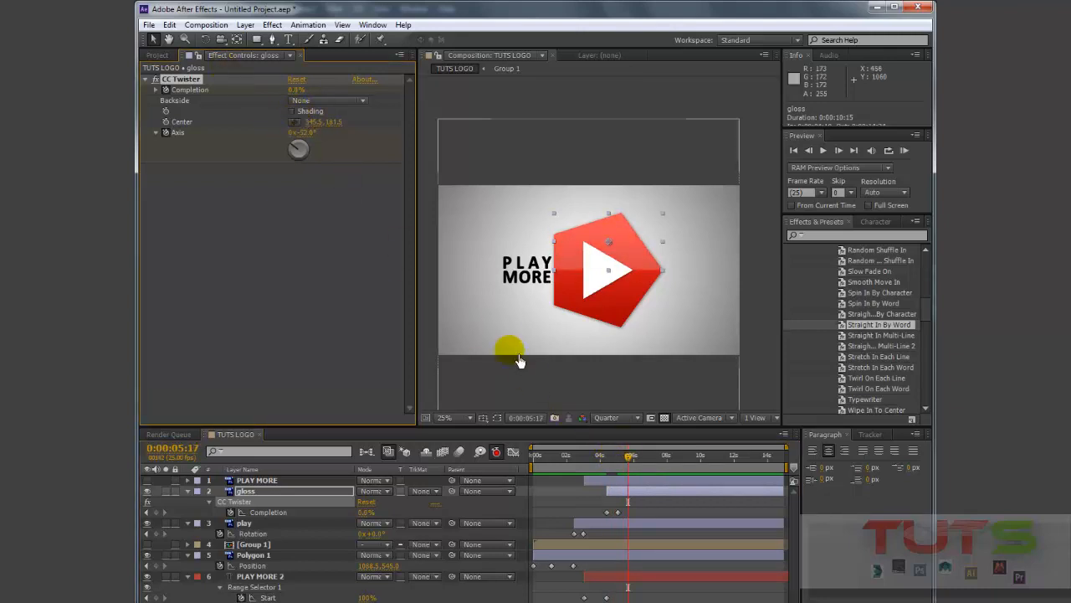
{"action": "left_click_drag", "start_coordinate": [626, 458], "coordinate": [620, 466]}
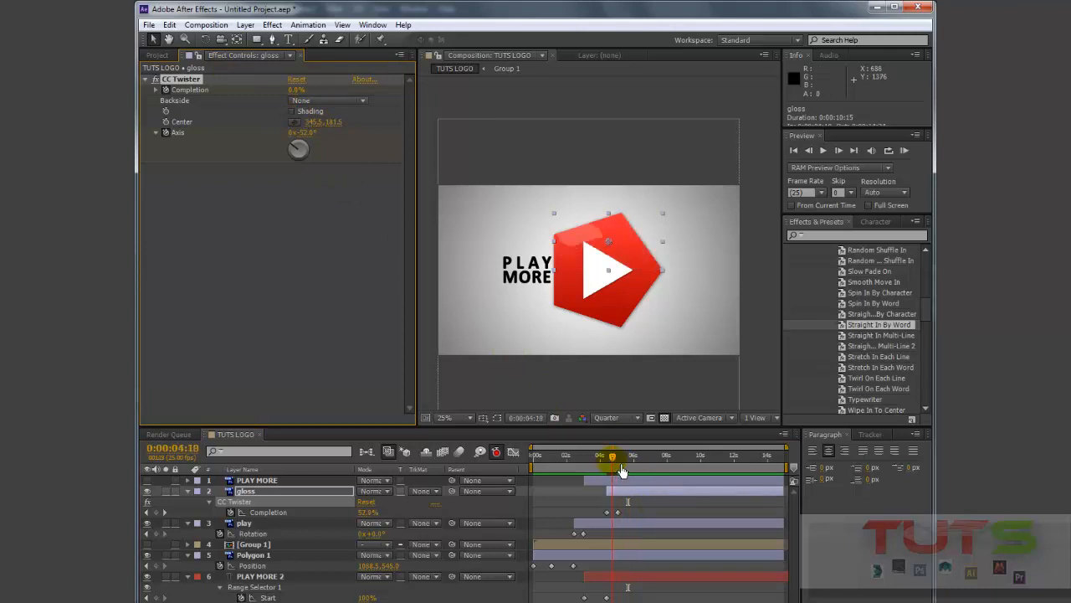
{"action": "left_click", "coordinate": [298, 114]}
Play back the whole logo animation from 0:00:00:00
{"action": "left_click_drag", "start_coordinate": [614, 457], "coordinate": [524, 468]}
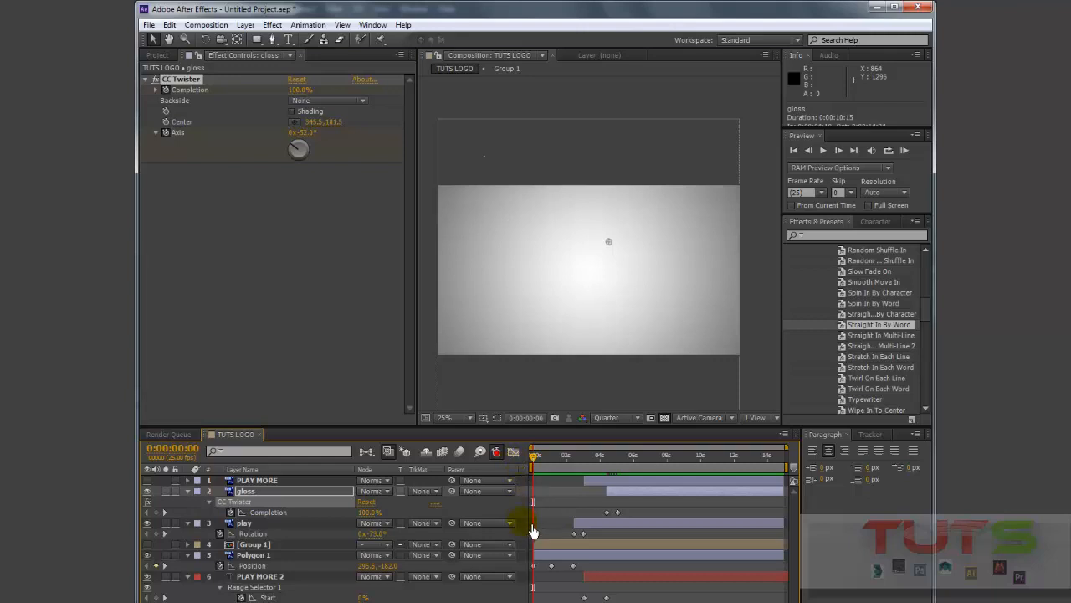
{"action": "key", "text": "space"}
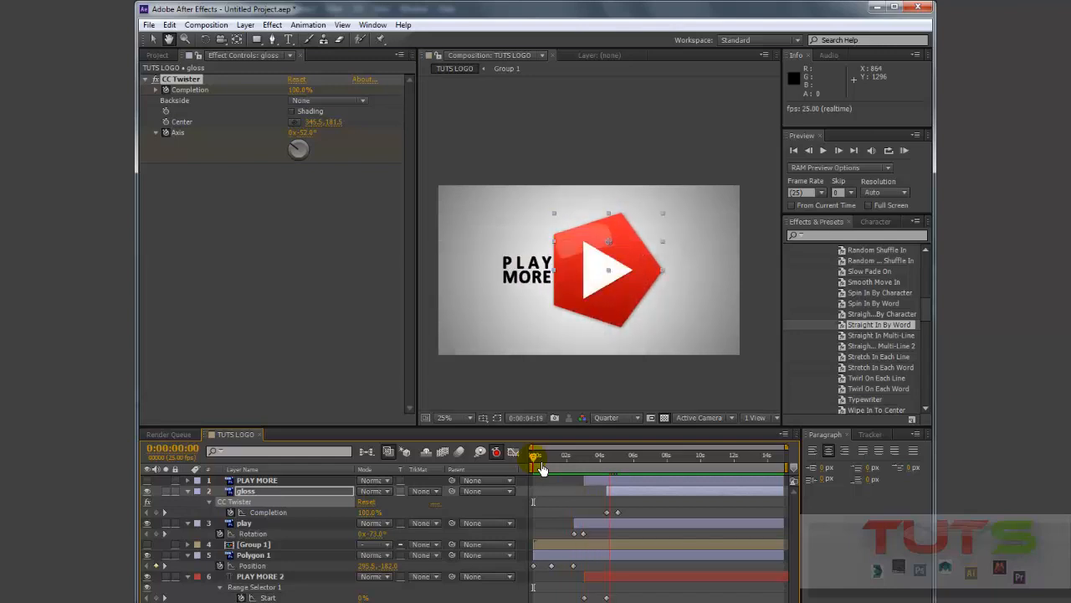
{"action": "key", "text": "space"}
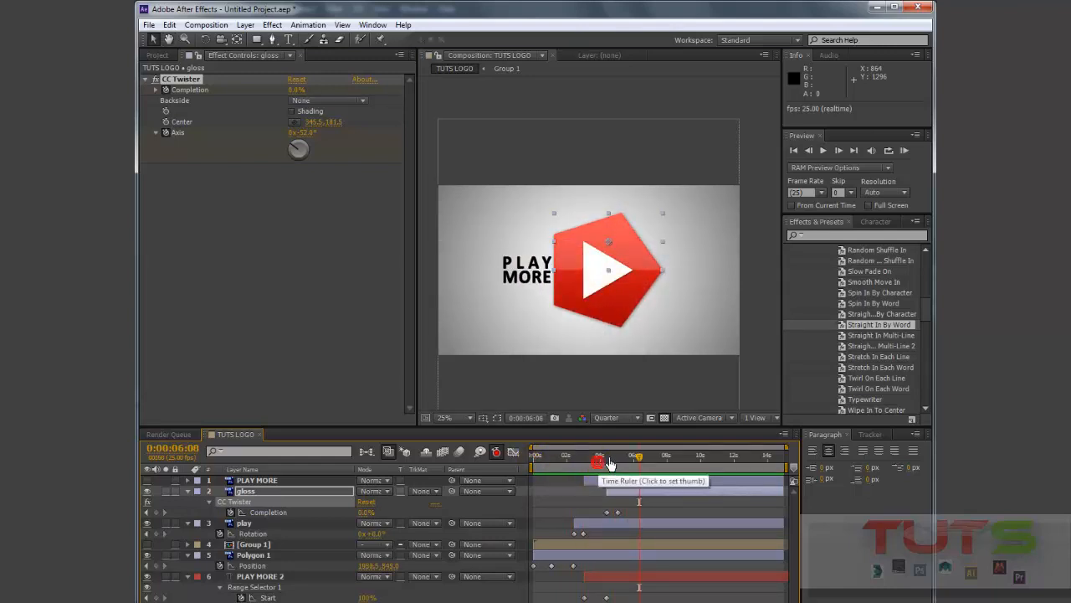
Move Polygon 1's middle and last Position keyframes earlier, with the last at 0:00:01:14, and play the animation from the start
{"action": "left_click_drag", "start_coordinate": [641, 457], "coordinate": [536, 469]}
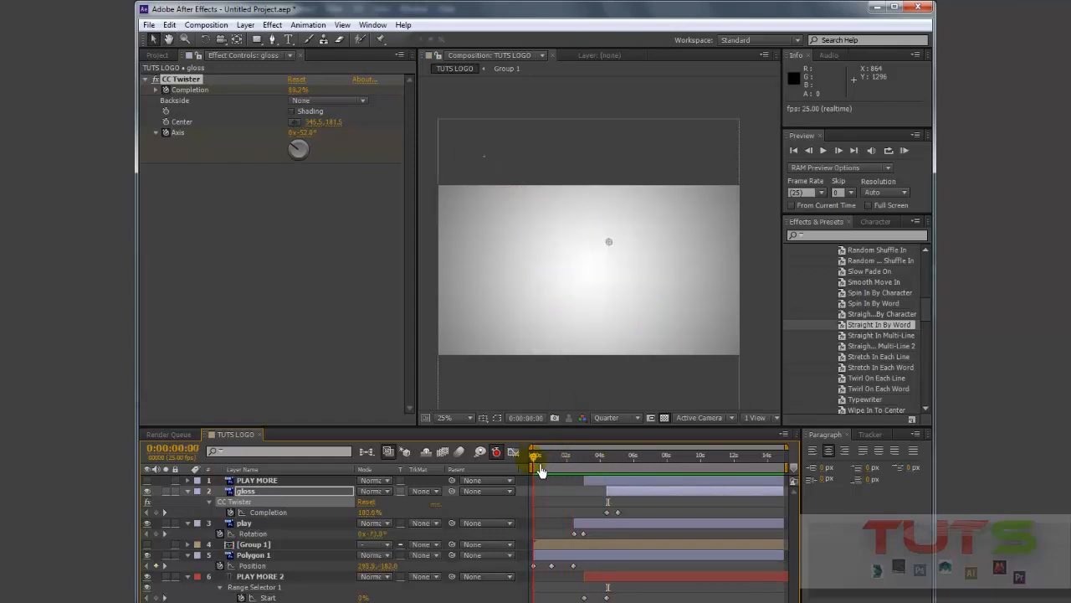
{"action": "mouse_move", "coordinate": [569, 466]}
{"action": "left_mouse_down"}
{"action": "mouse_move", "coordinate": [538, 464]}
{"action": "mouse_move", "coordinate": [558, 463]}
{"action": "left_mouse_up"}
{"action": "left_click", "coordinate": [556, 559]}
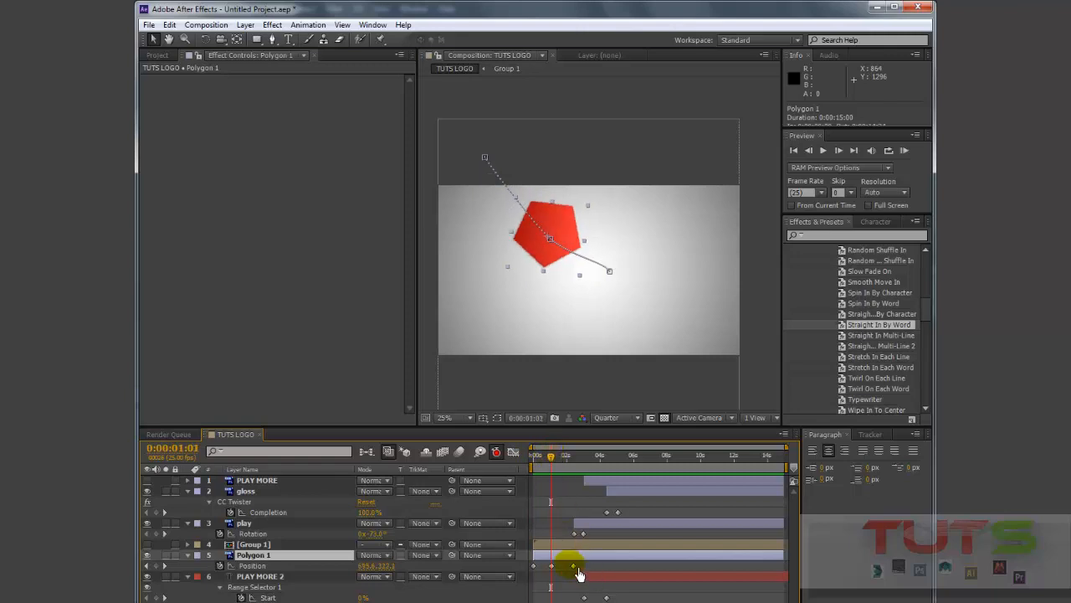
{"action": "mouse_move", "coordinate": [551, 566]}
{"action": "left_mouse_down"}
{"action": "mouse_move", "coordinate": [569, 569]}
{"action": "mouse_move", "coordinate": [559, 570]}
{"action": "left_mouse_up"}
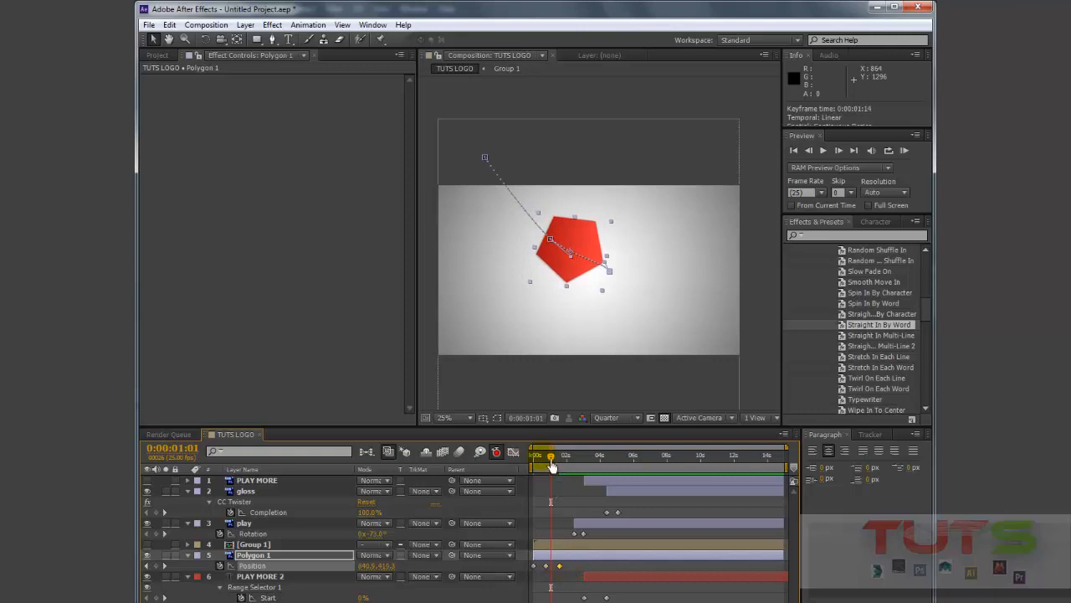
{"action": "left_click_drag", "start_coordinate": [552, 465], "coordinate": [532, 466]}
{"action": "key", "text": "space"}
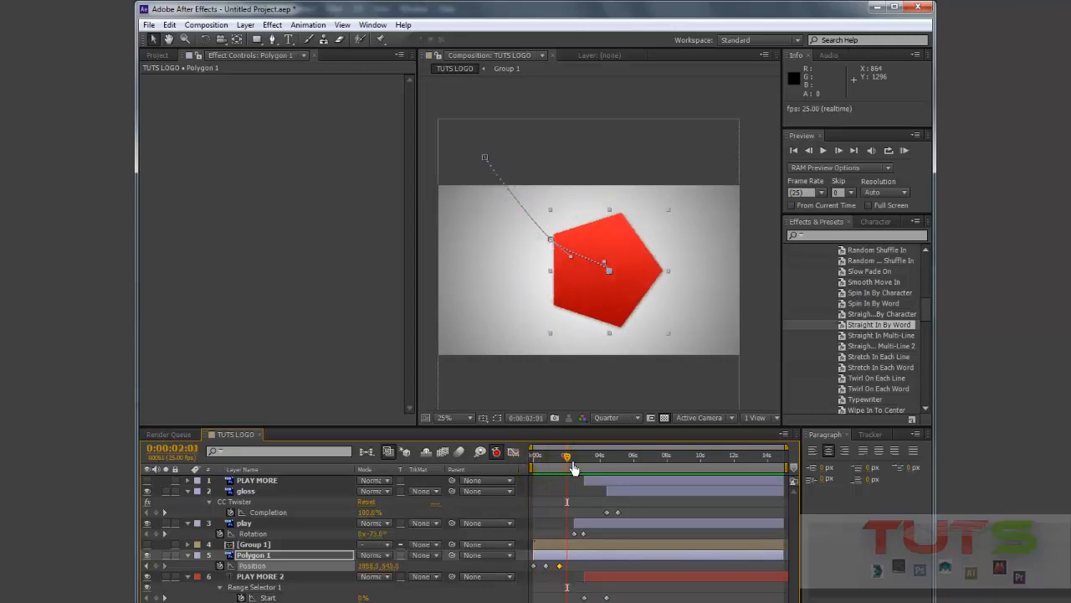
Smooth Polygon 1's motion path by adjusting the end point's curve handle and moving the middle point to about 649.9, 318.9
{"action": "left_click_drag", "start_coordinate": [574, 468], "coordinate": [566, 470]}
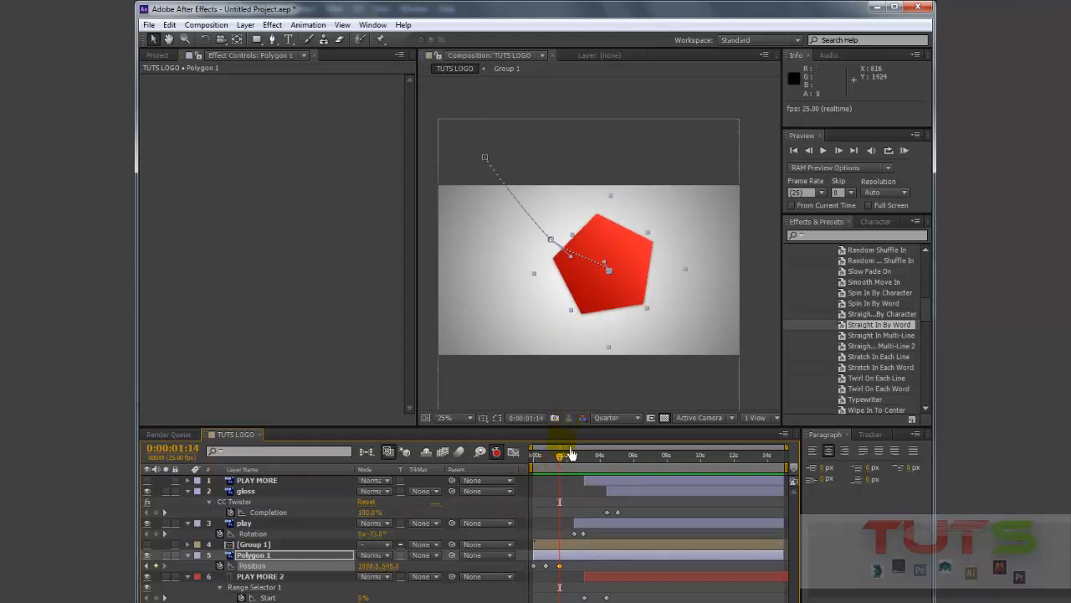
{"action": "left_click_drag", "start_coordinate": [559, 457], "coordinate": [570, 461]}
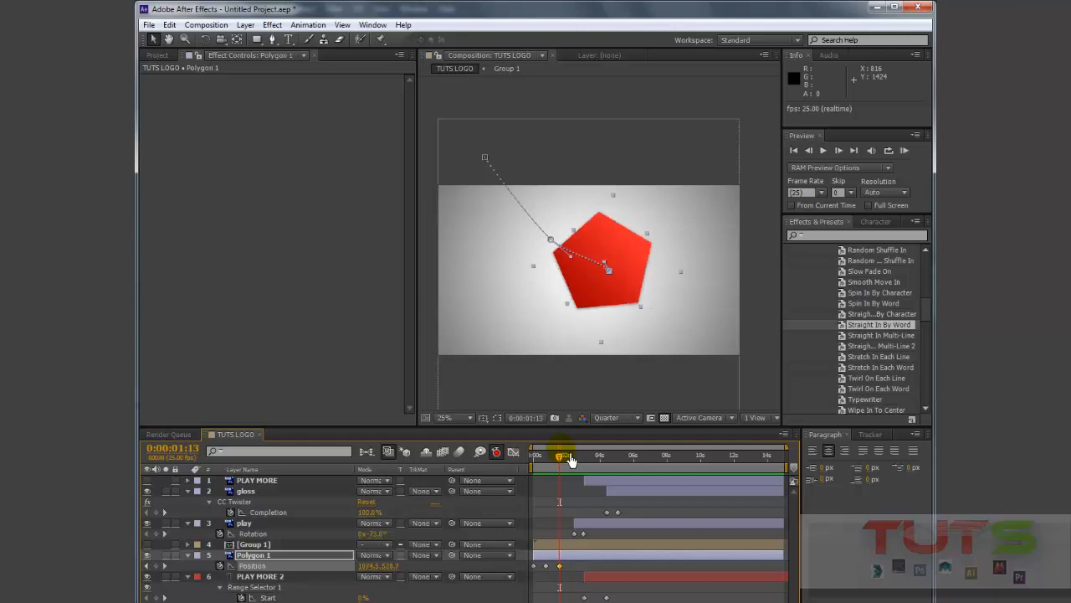
{"action": "key", "text": "equal"}
{"action": "key", "text": "equal"}
{"action": "key", "text": "equal"}
{"action": "key", "text": "equal"}
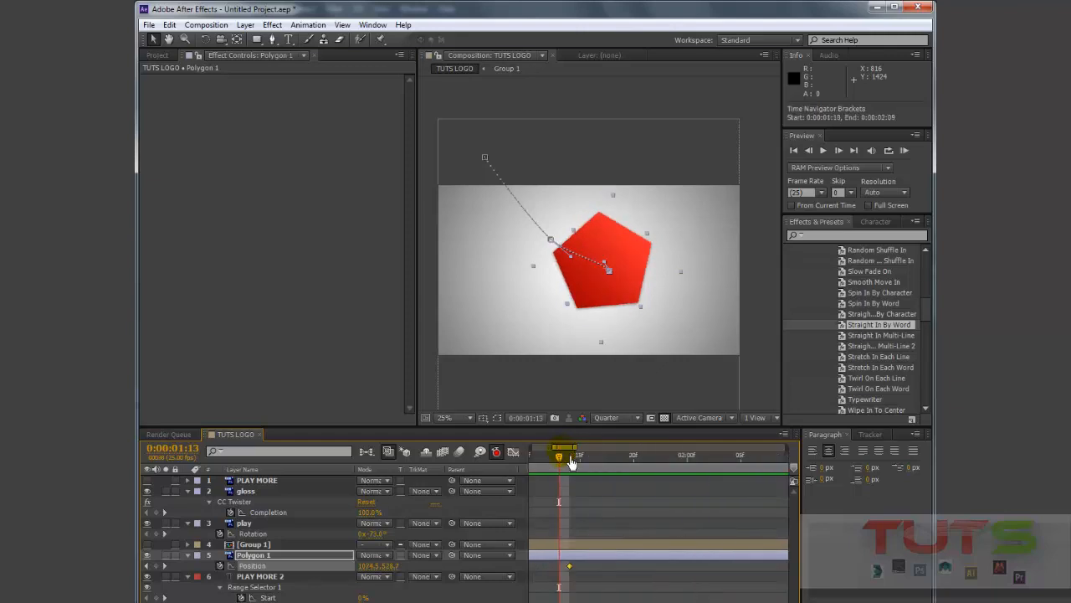
{"action": "left_click_drag", "start_coordinate": [569, 467], "coordinate": [576, 464]}
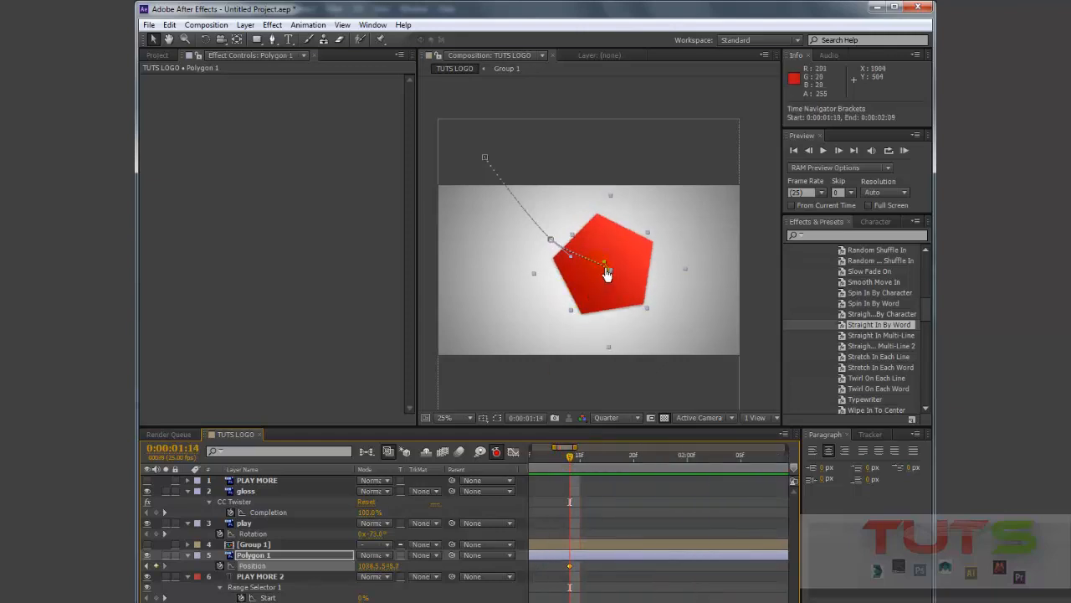
{"action": "left_click", "coordinate": [609, 274]}
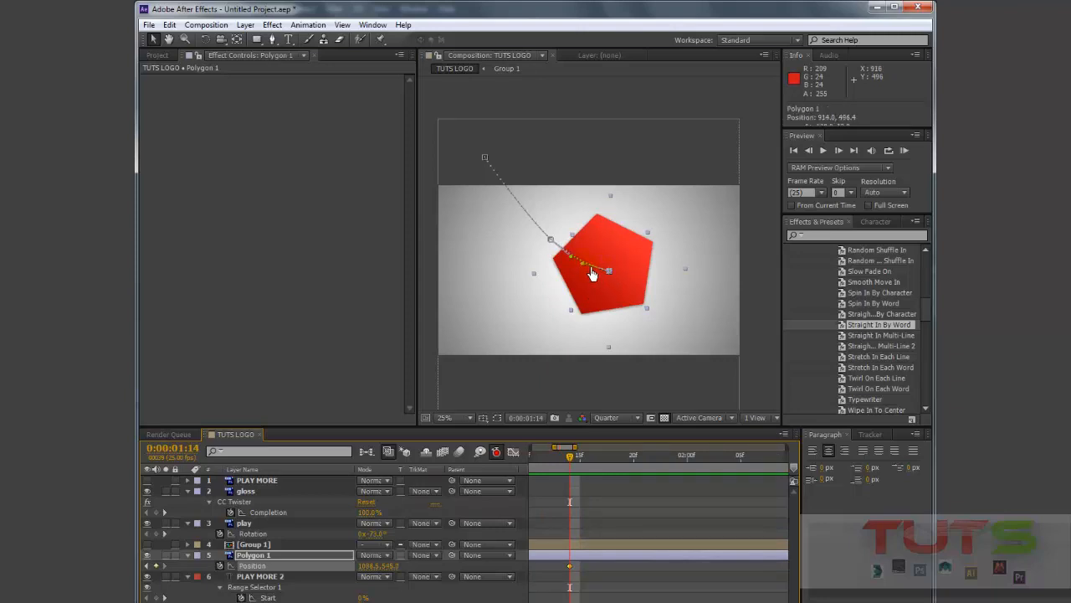
{"action": "left_click_drag", "start_coordinate": [551, 239], "coordinate": [542, 235]}
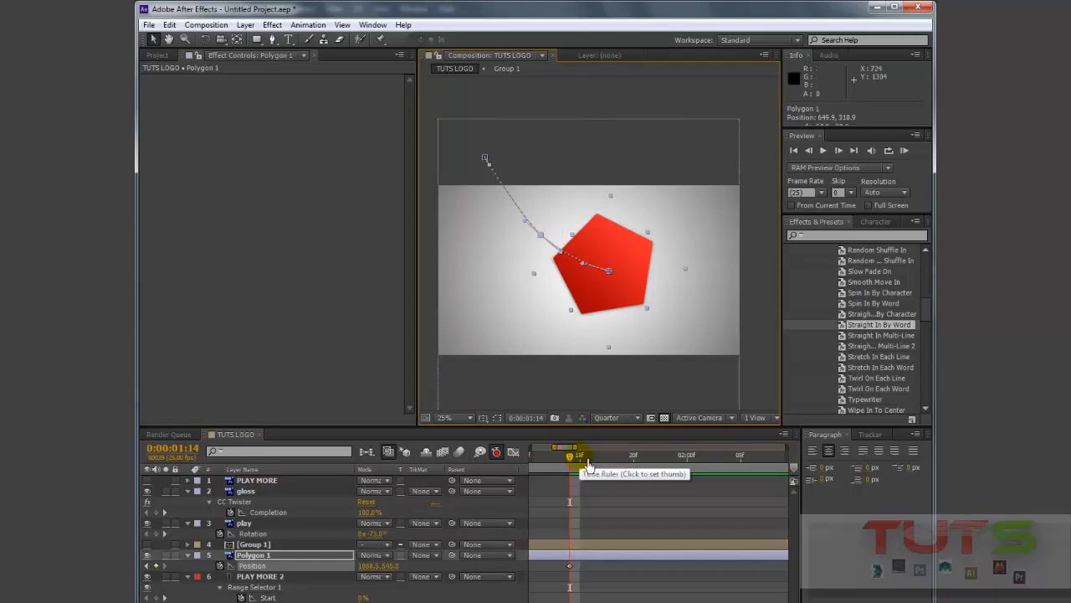
Play back the logo animation repeatedly from 0:00:00:00 to check the pentagon's entrance and the timing of the layers that follow
{"action": "key", "text": "minus"}
{"action": "key", "text": "minus"}
{"action": "key", "text": "minus"}
{"action": "key", "text": "minus"}
{"action": "left_click_drag", "start_coordinate": [560, 459], "coordinate": [521, 463]}
{"action": "key", "text": "space"}
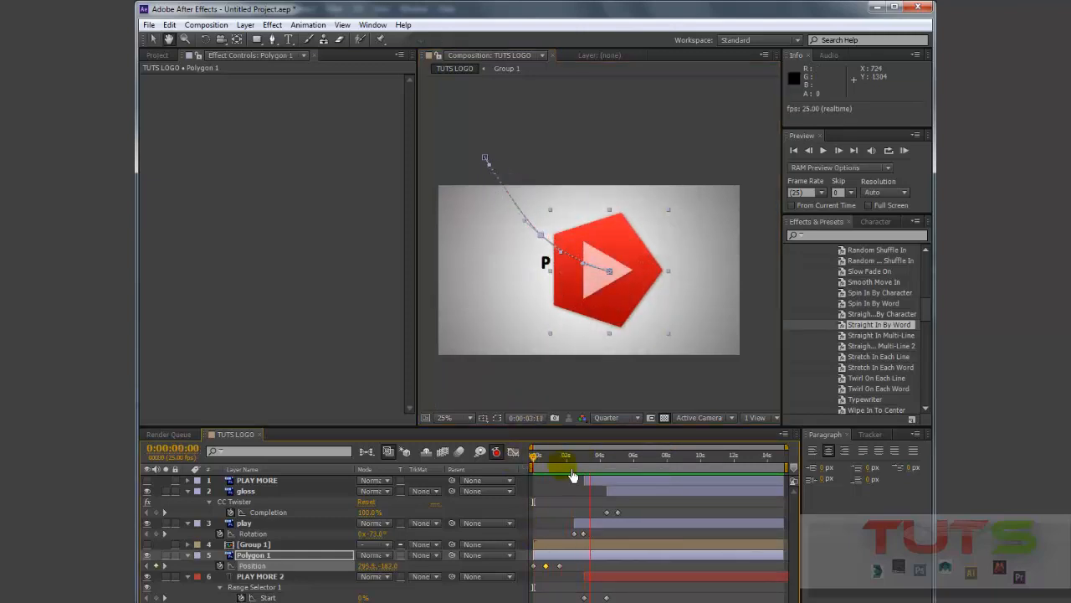
{"action": "key", "text": "space"}
{"action": "left_click_drag", "start_coordinate": [566, 462], "coordinate": [533, 462]}
{"action": "key", "text": "space"}
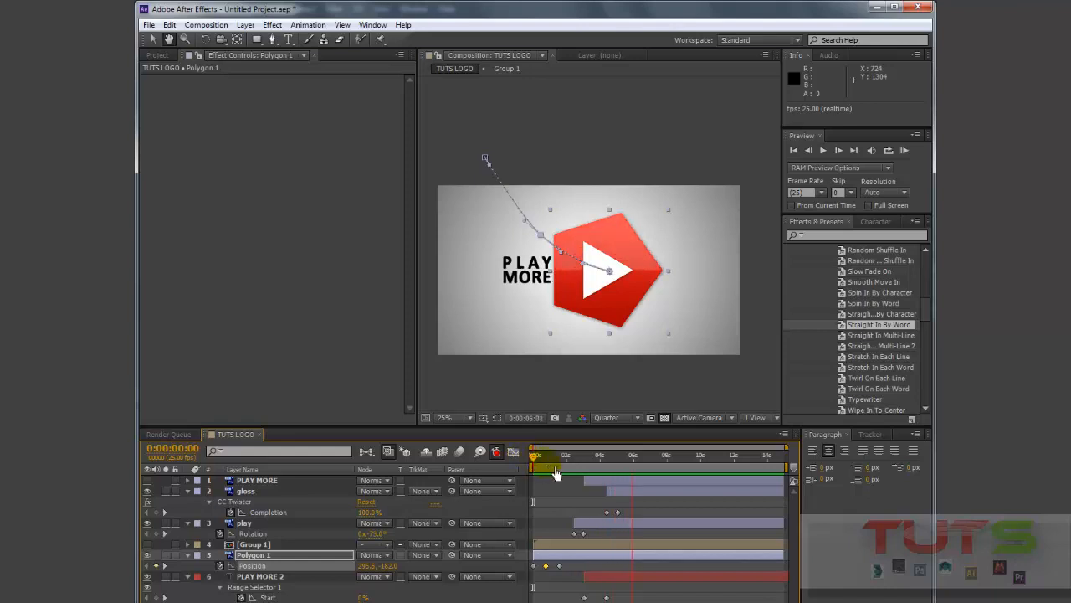
{"action": "key", "text": "space"}
{"action": "left_click_drag", "start_coordinate": [562, 465], "coordinate": [596, 468]}
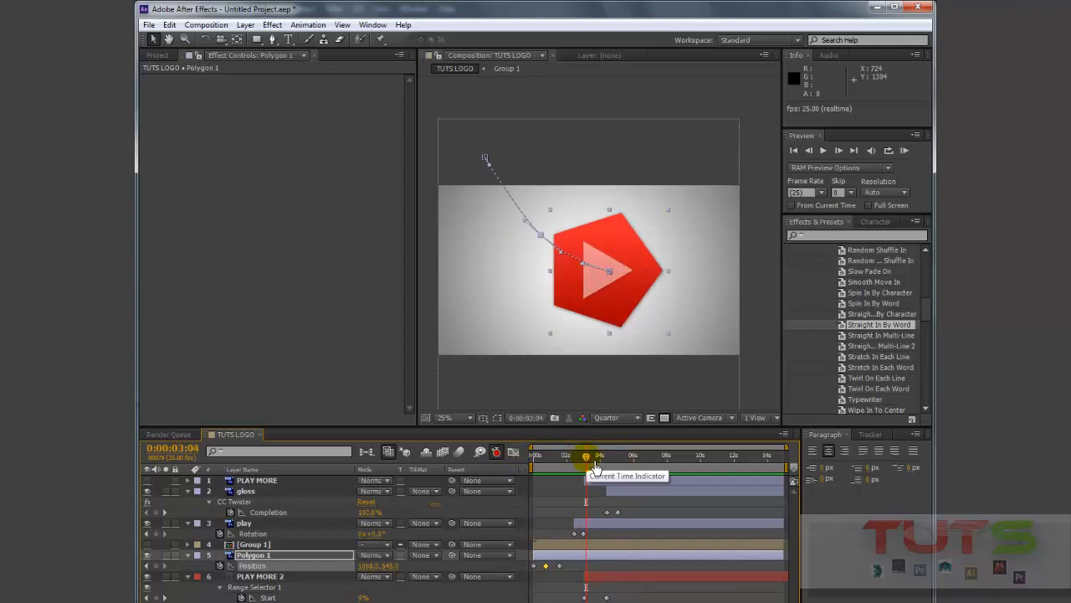
{"action": "left_click_drag", "start_coordinate": [590, 465], "coordinate": [538, 465]}
{"action": "key", "text": "space"}
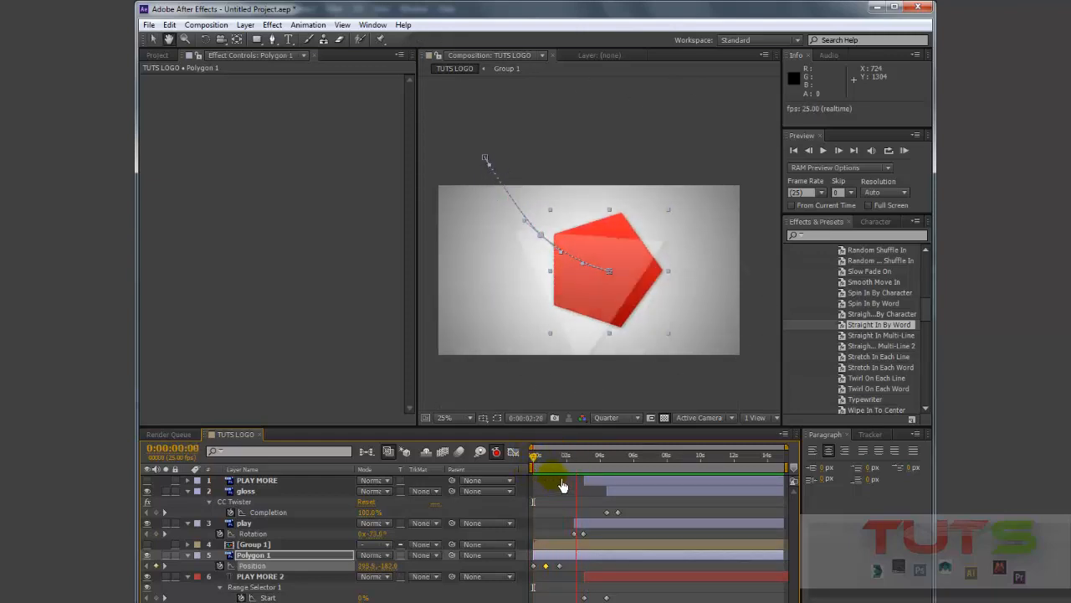
{"action": "key", "text": "space"}
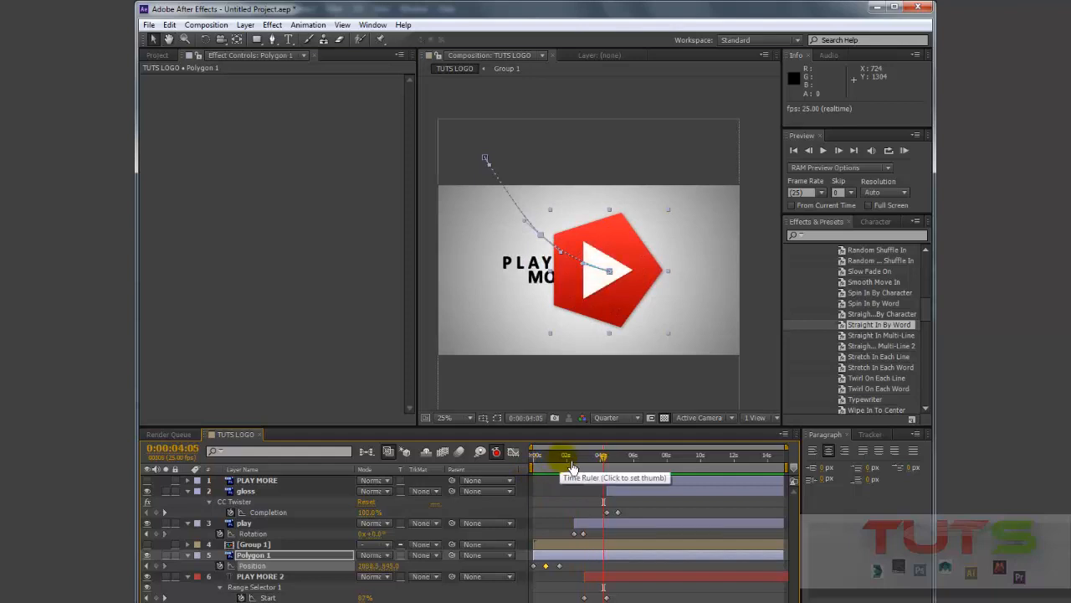
Shift the gloss, play and PLAY MORE 2 layers together 22 frames earlier so that play starts at 0:00:01:13
{"action": "mouse_move", "coordinate": [572, 467]}
{"action": "left_mouse_down"}
{"action": "mouse_move", "coordinate": [538, 465]}
{"action": "mouse_move", "coordinate": [568, 465]}
{"action": "left_mouse_up"}
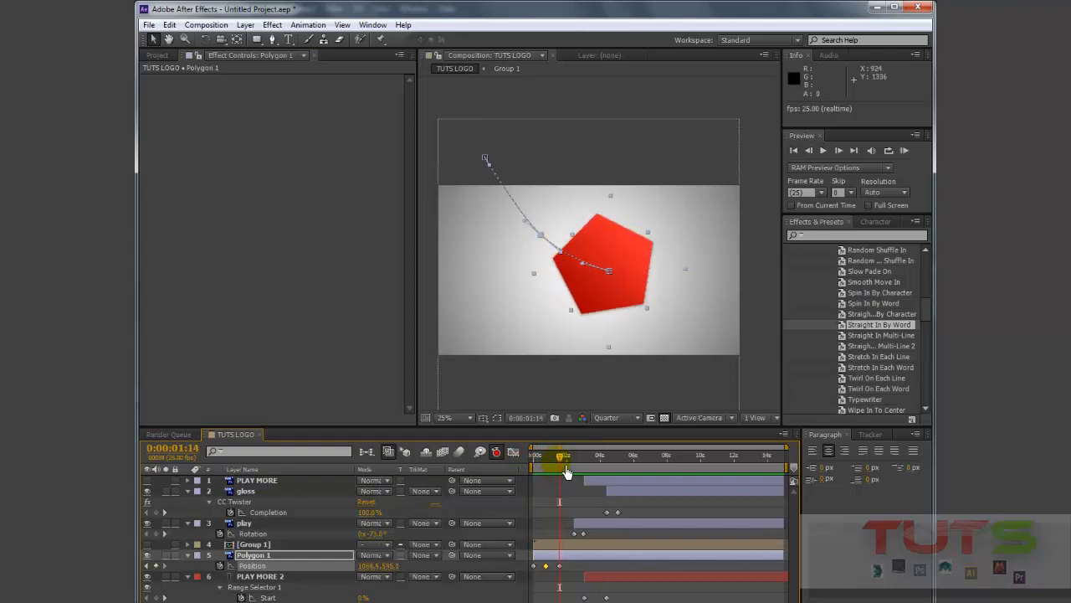
{"action": "mouse_move", "coordinate": [567, 465]}
{"action": "left_mouse_down"}
{"action": "mouse_move", "coordinate": [527, 465]}
{"action": "mouse_move", "coordinate": [566, 471]}
{"action": "left_mouse_up"}
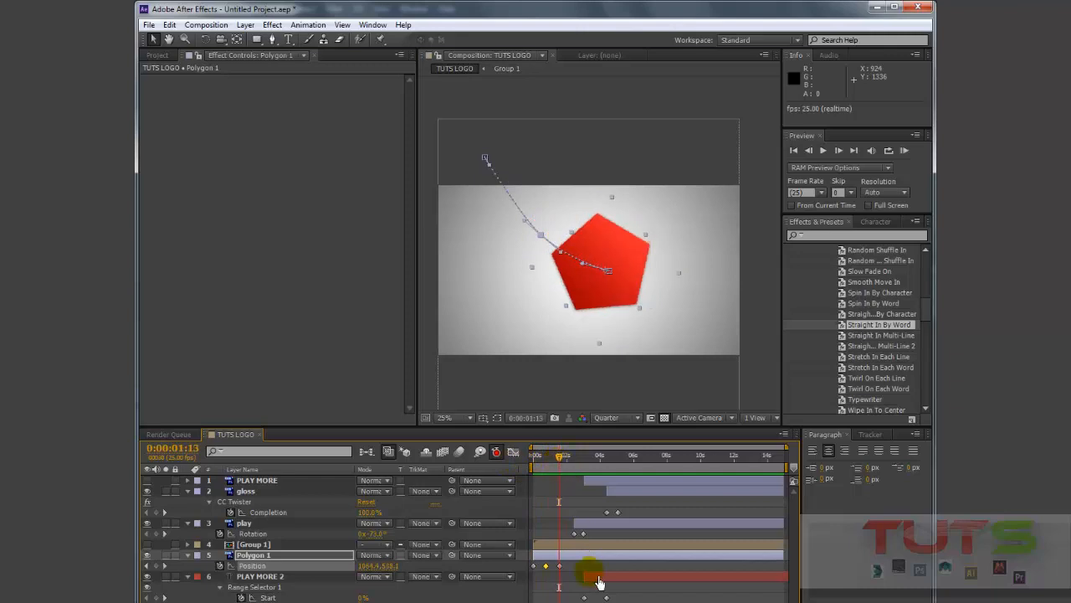
{"action": "left_click_drag", "start_coordinate": [596, 536], "coordinate": [586, 536]}
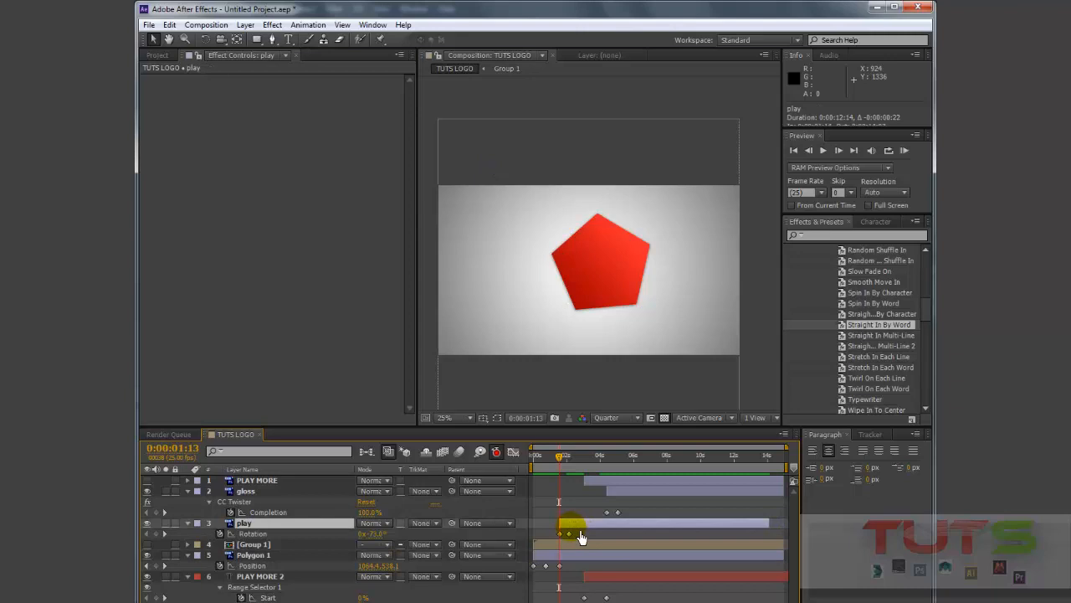
{"action": "key", "text": "ctrl+z"}
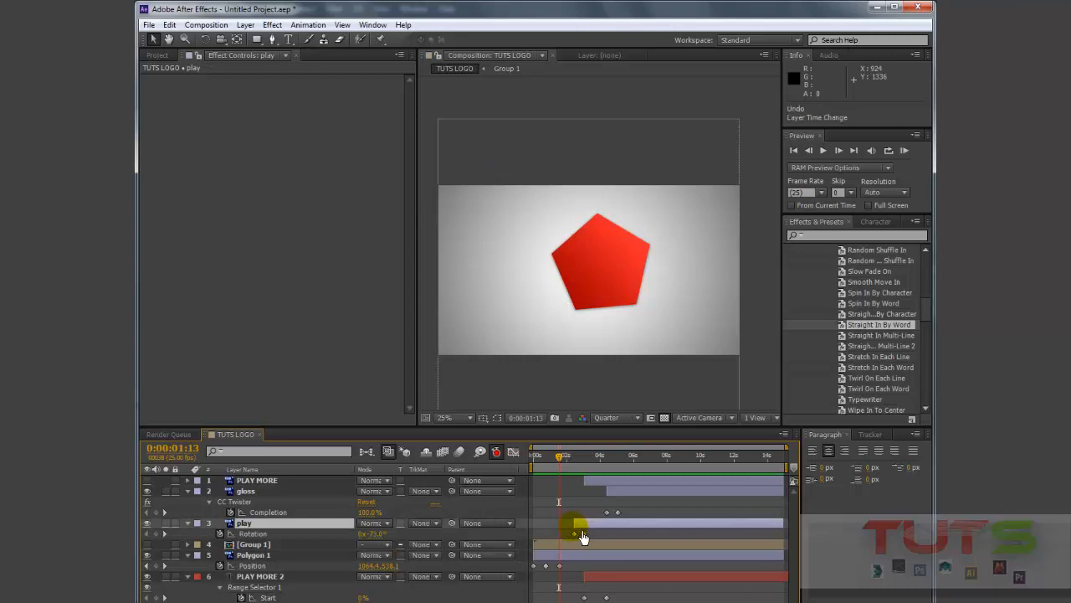
{"action": "left_click", "coordinate": [636, 493]}
{"action": "left_click", "coordinate": [636, 525], "text": "ctrl"}
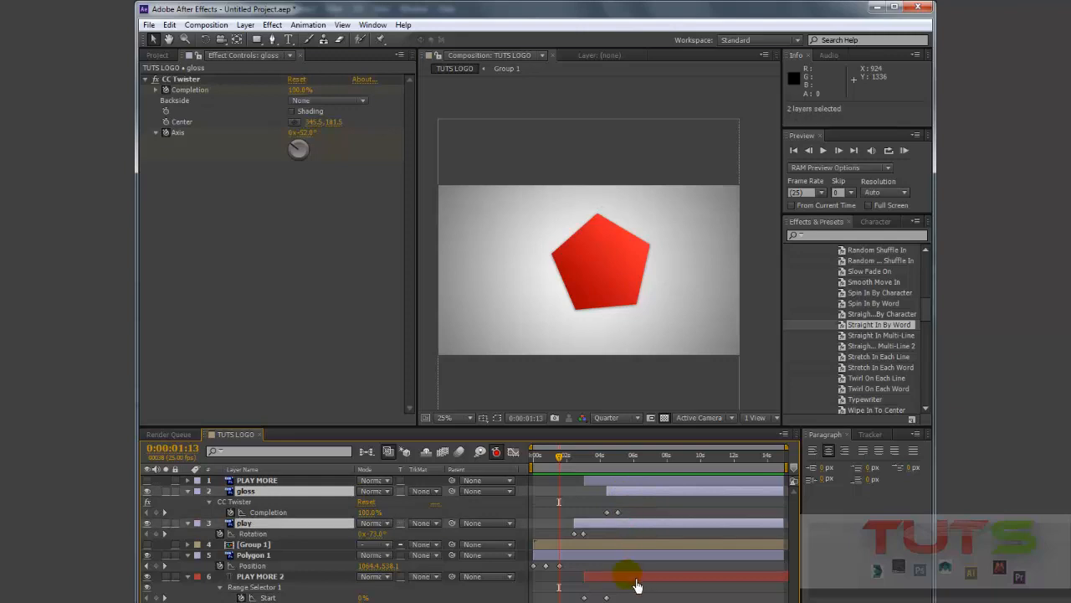
{"action": "left_click", "coordinate": [636, 579], "text": "ctrl"}
{"action": "left_click_drag", "start_coordinate": [588, 531], "coordinate": [574, 530]}
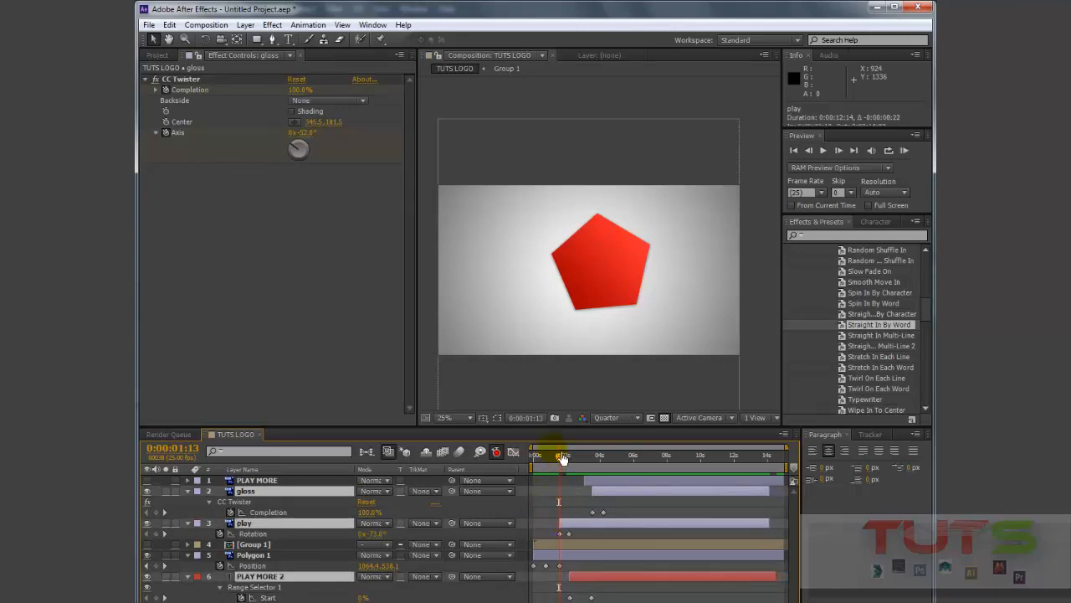
Scrub through the retimed layers, play the animation from 0:00:00:00, and clear the layer selection
{"action": "left_click_drag", "start_coordinate": [565, 467], "coordinate": [642, 463]}
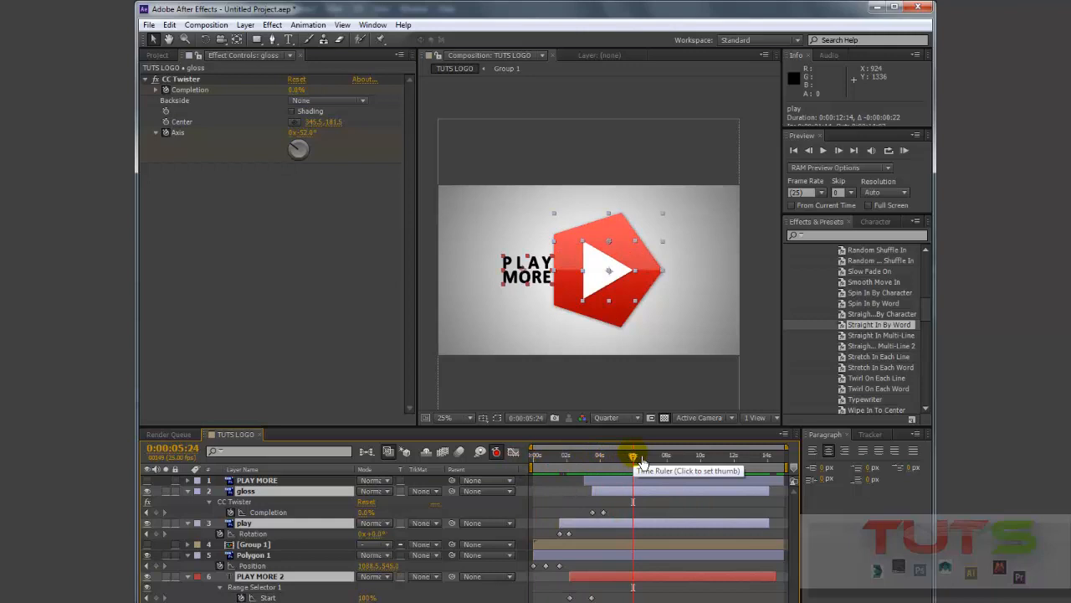
{"action": "left_click_drag", "start_coordinate": [636, 465], "coordinate": [532, 466]}
{"action": "key", "text": "space"}
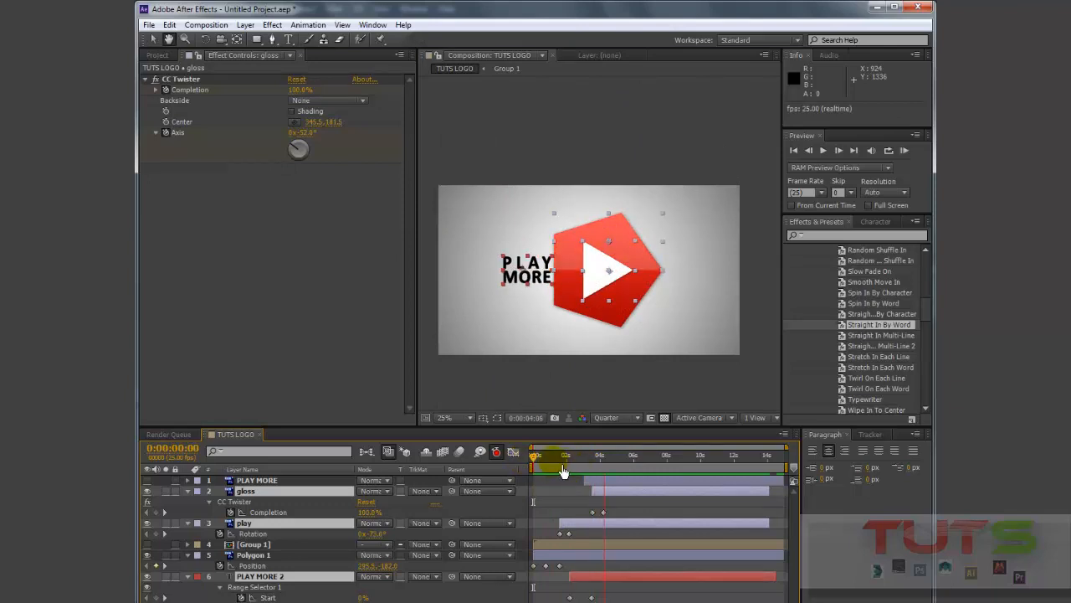
{"action": "key", "text": "space"}
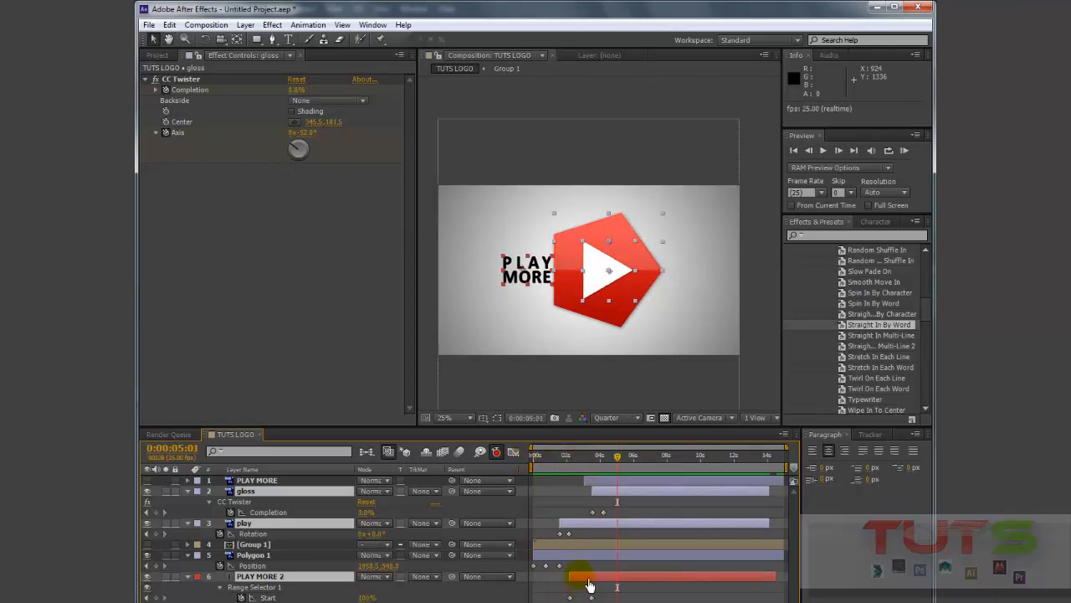
{"action": "left_click", "coordinate": [590, 584]}
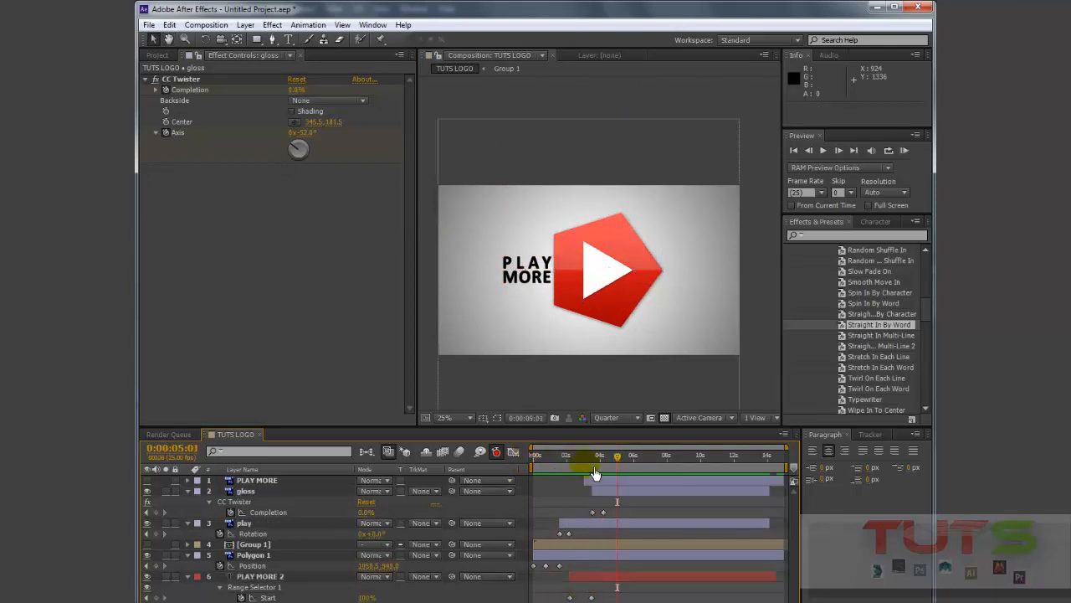
Enable motion blur for the composition and show the layer switches in place of the blending modes
{"action": "left_click_drag", "start_coordinate": [593, 473], "coordinate": [581, 476]}
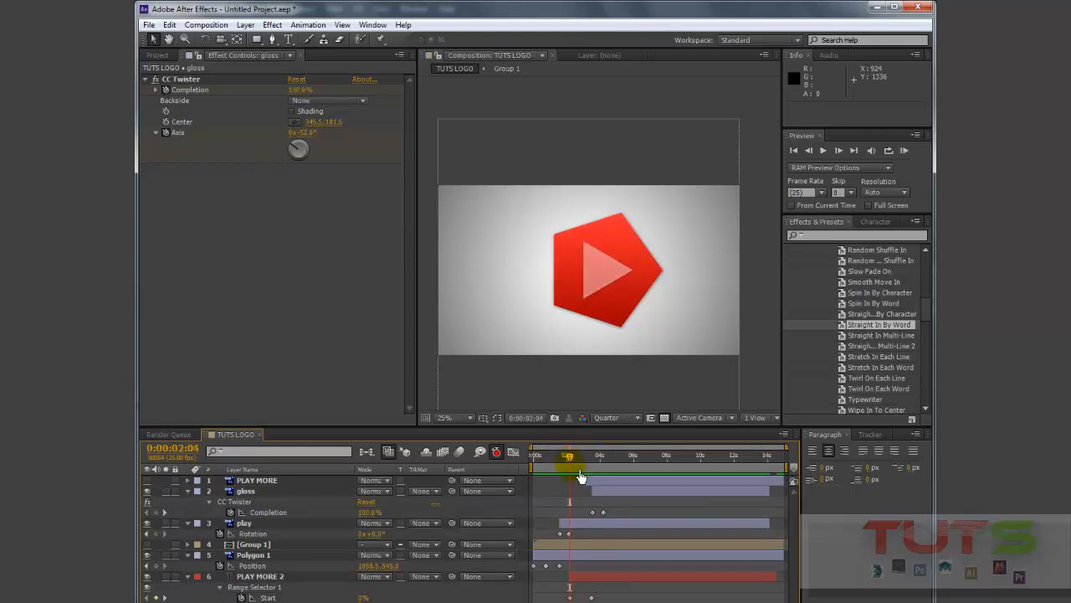
{"action": "left_click", "coordinate": [590, 576]}
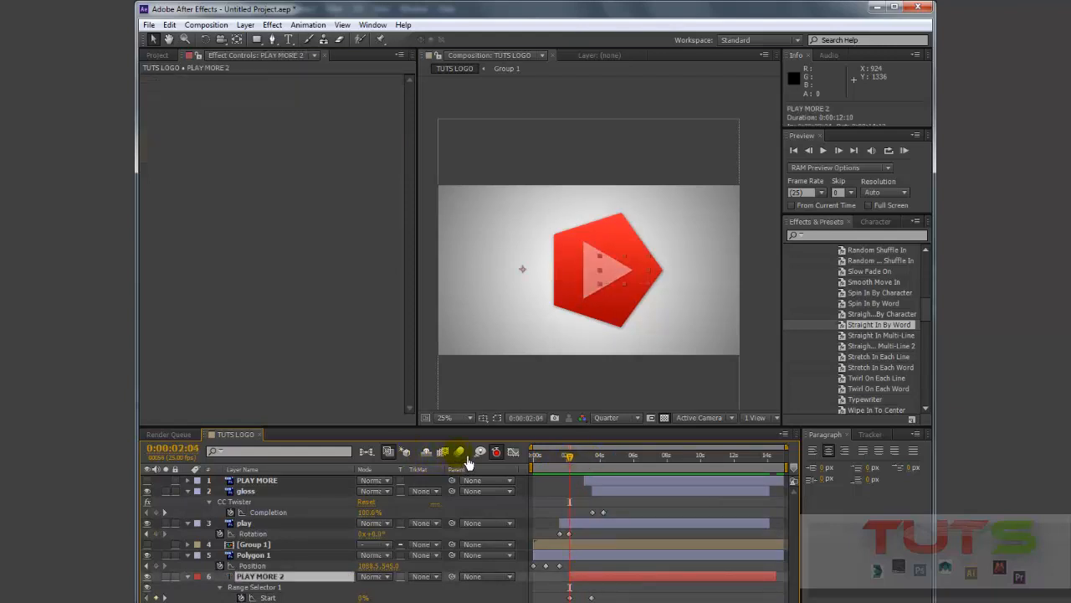
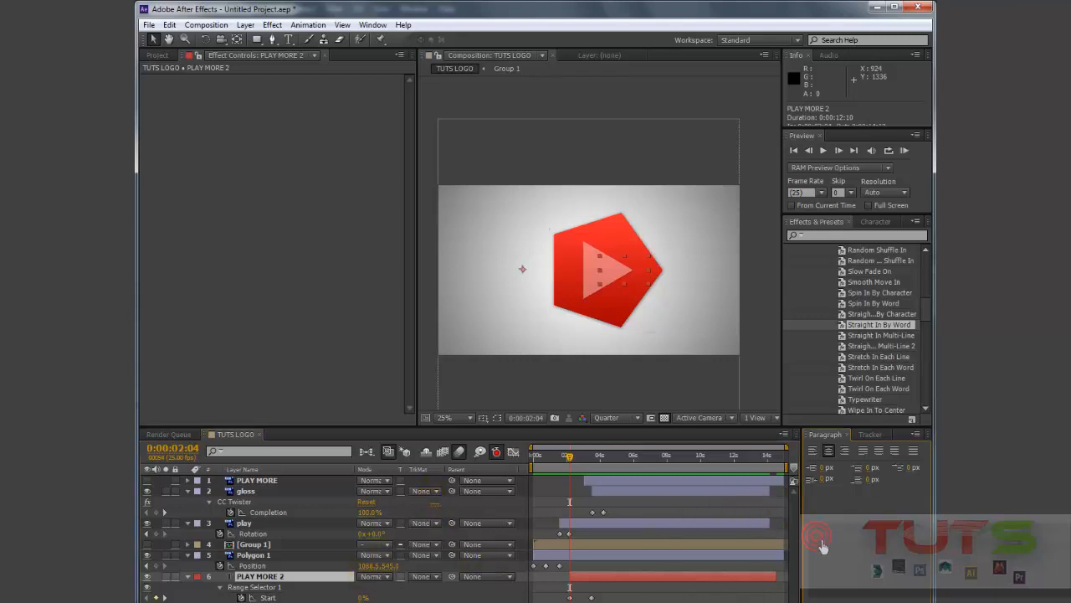
{"action": "left_click", "coordinate": [896, 7]}
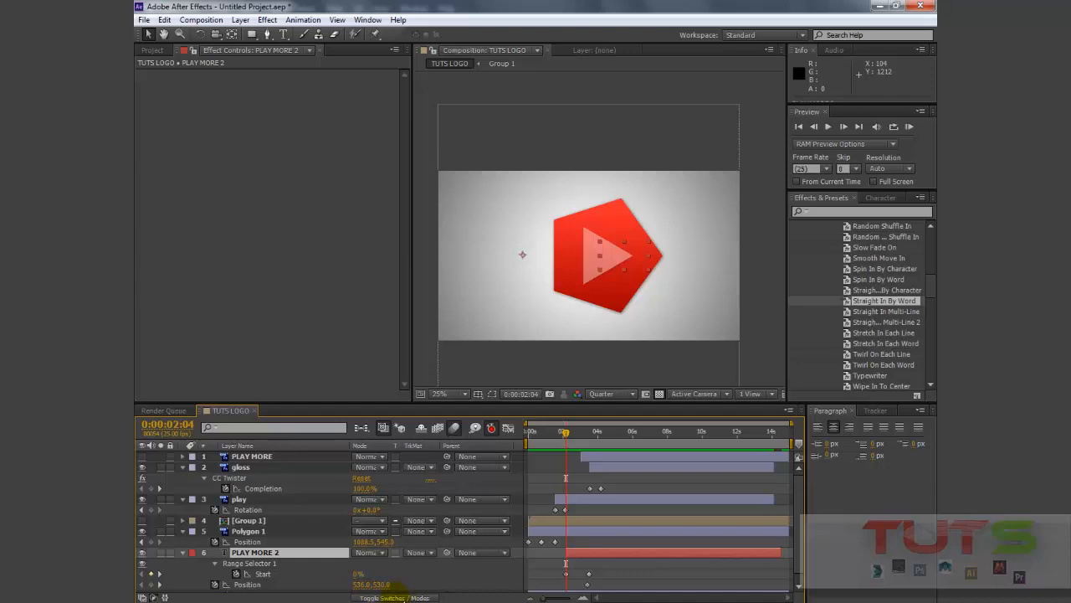
{"action": "left_click", "coordinate": [389, 596]}
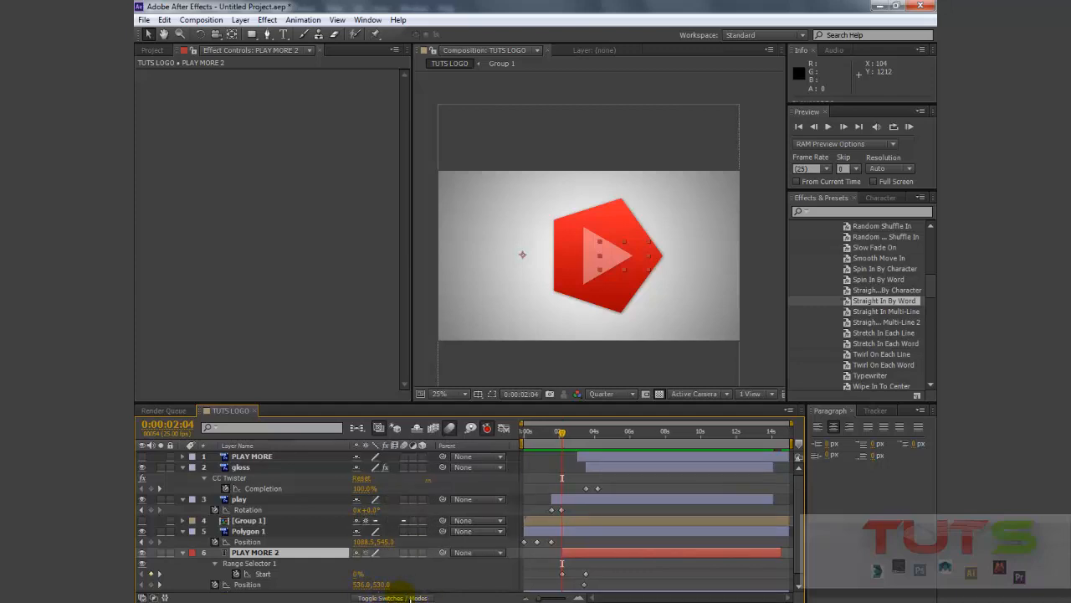
{"action": "left_click", "coordinate": [409, 599]}
{"action": "left_click", "coordinate": [409, 598]}
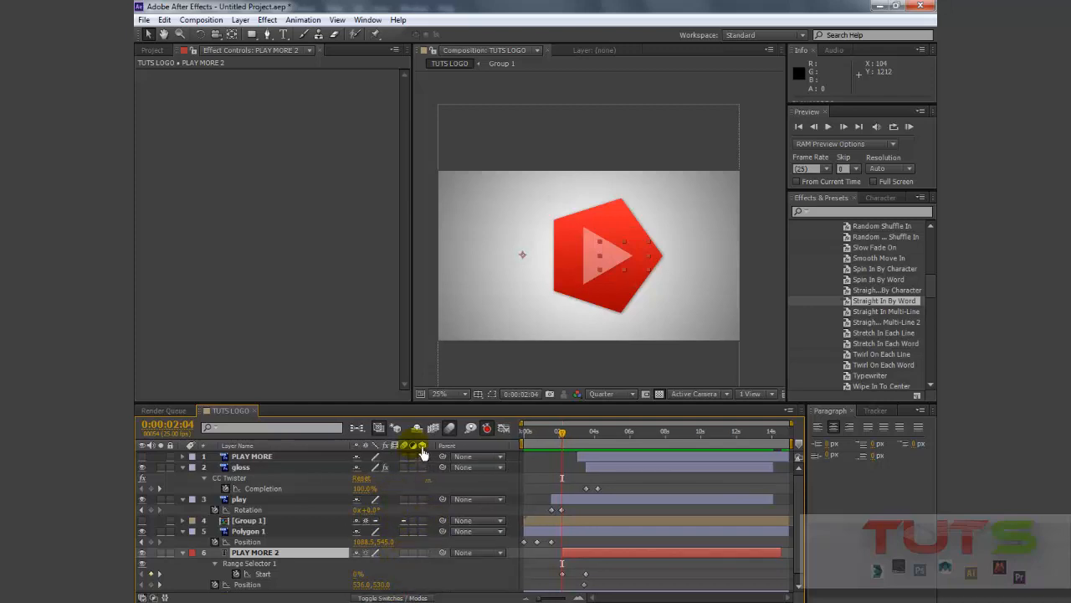
Turn on motion blur for the PLAY MORE 2 and Polygon 1 layers and preview the animation from 0:00:00:00
{"action": "left_click", "coordinate": [405, 553]}
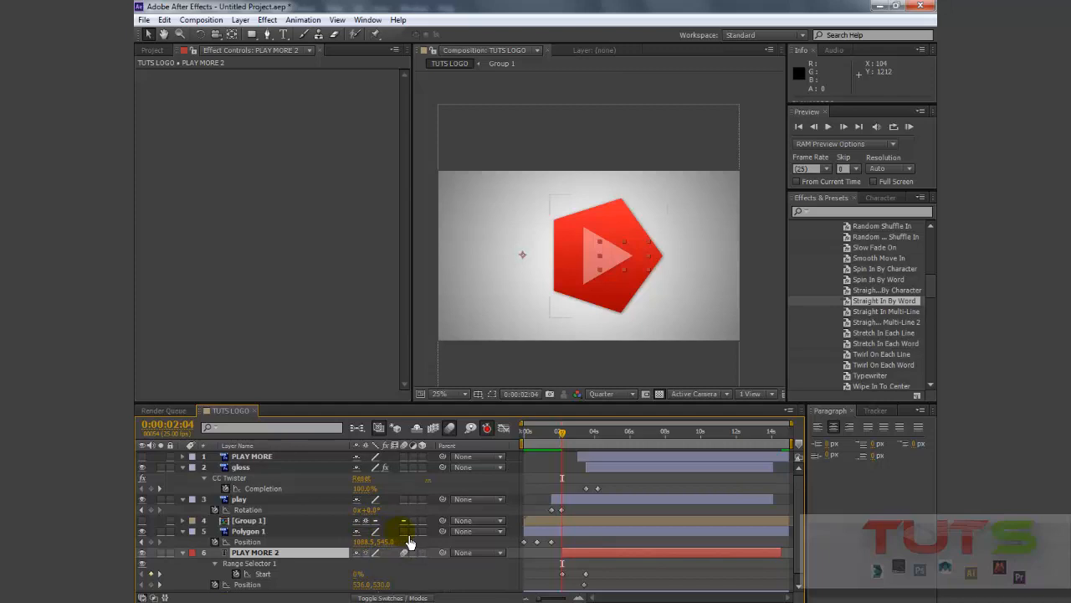
{"action": "left_click", "coordinate": [404, 532]}
{"action": "left_click_drag", "start_coordinate": [561, 432], "coordinate": [522, 441]}
{"action": "left_click", "coordinate": [830, 128]}
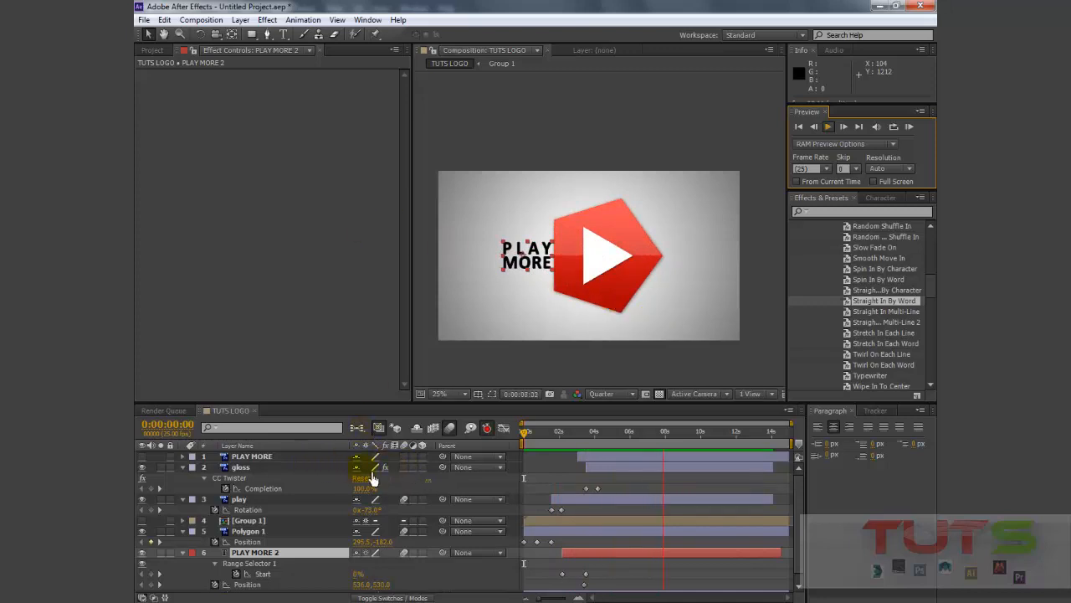
Turn on motion blur for the gloss and play layers and preview the animation from the beginning
{"action": "left_click", "coordinate": [405, 469]}
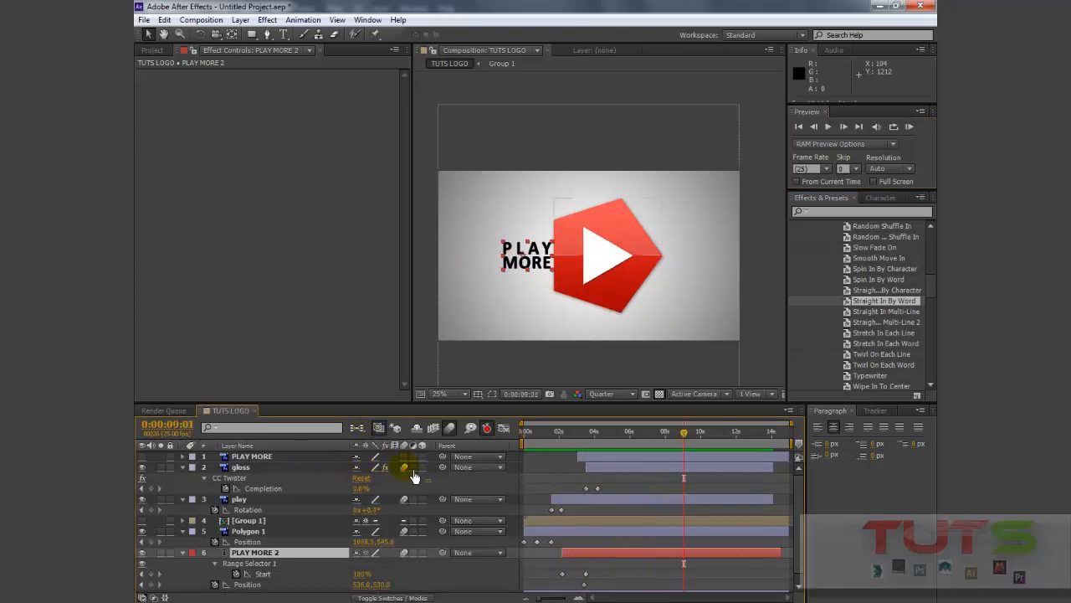
{"action": "left_click_drag", "start_coordinate": [626, 445], "coordinate": [514, 446]}
{"action": "left_click", "coordinate": [832, 131]}
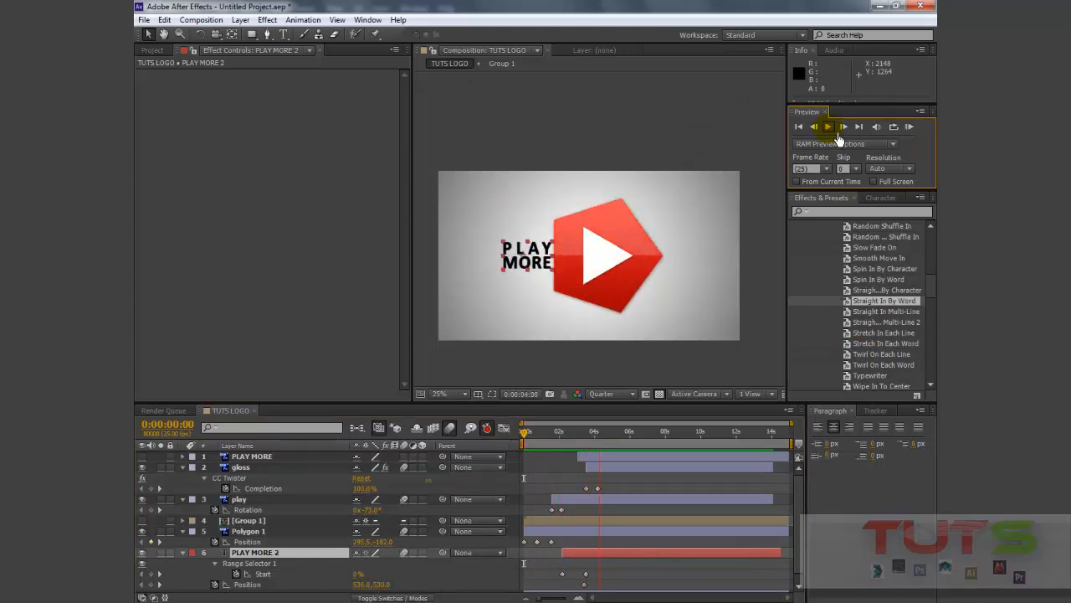
Stop the preview and scrub through the animation from 0:00:00:00 to 0:00:05:24
{"action": "left_click", "coordinate": [538, 434]}
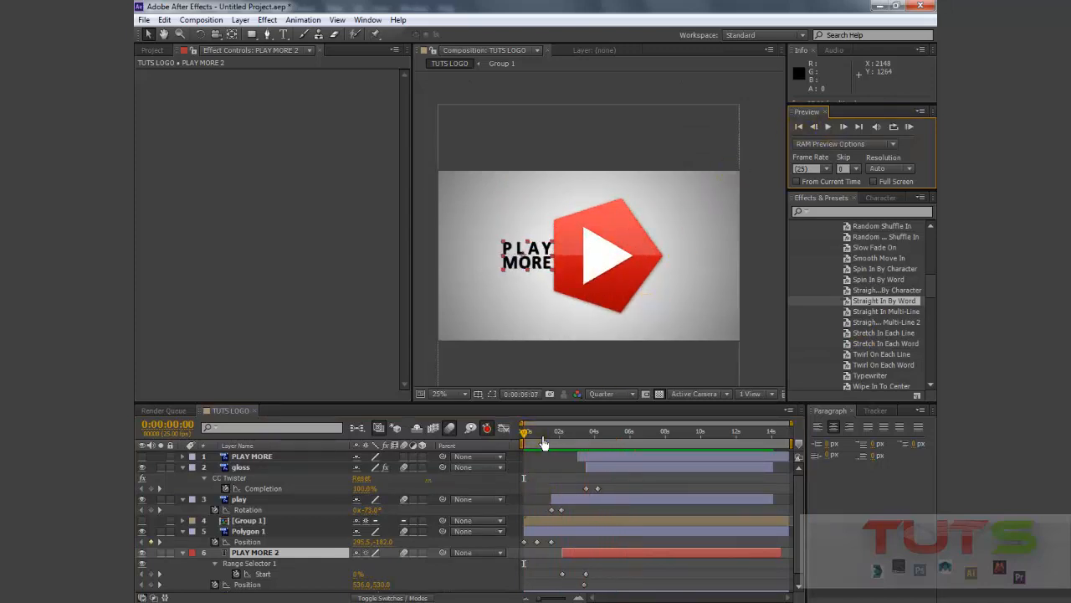
{"action": "left_click_drag", "start_coordinate": [545, 442], "coordinate": [515, 444]}
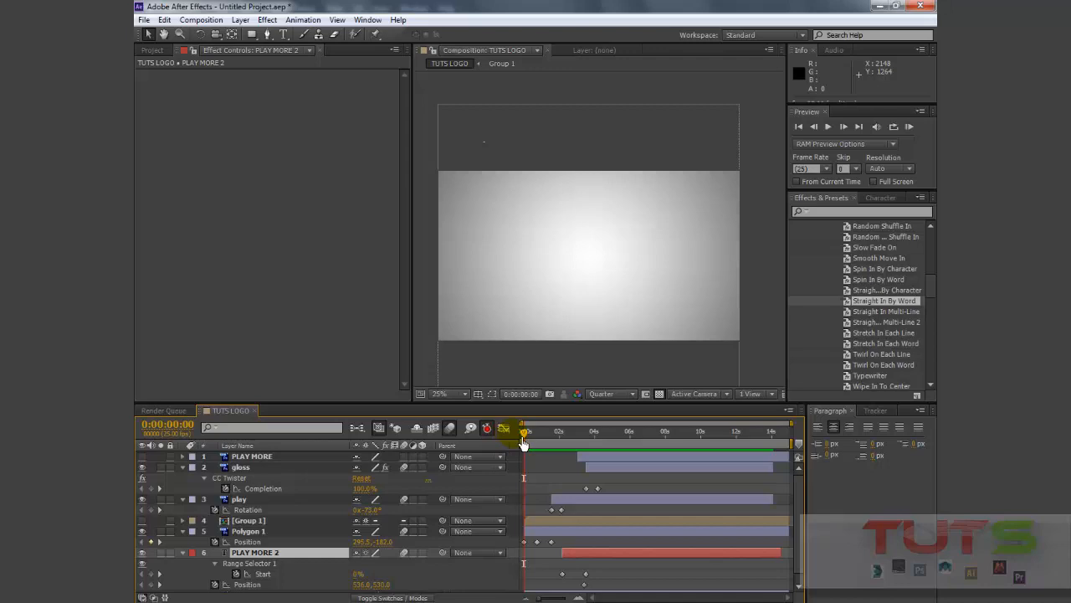
{"action": "left_click_drag", "start_coordinate": [525, 436], "coordinate": [641, 434]}
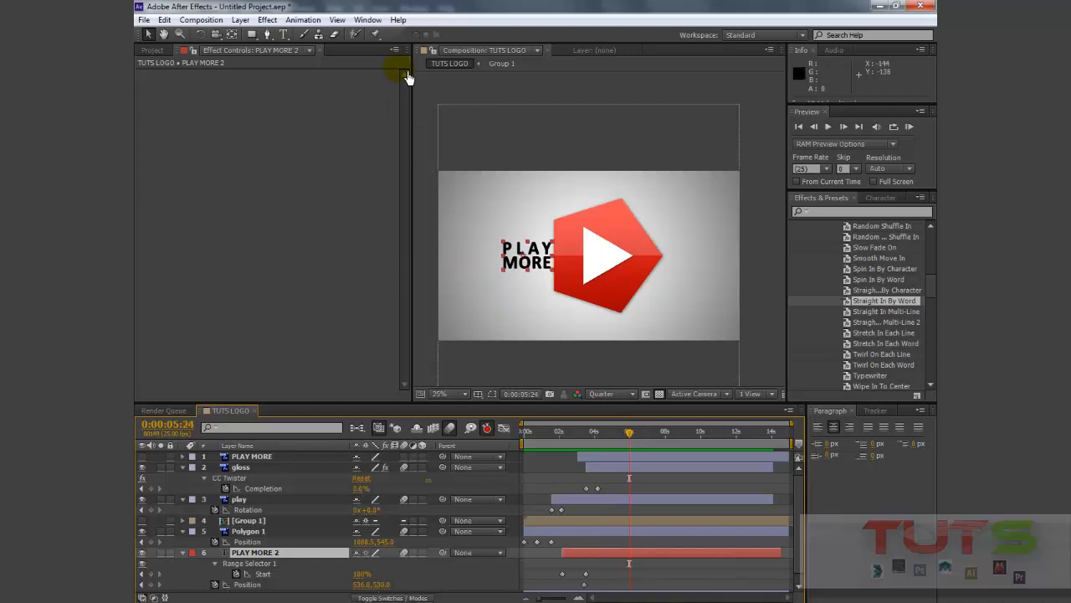
Save the project as "logo tuts" in the Adobe documents folder, keeping the After Effects Project (*.aep) format
{"action": "left_click", "coordinate": [144, 19]}
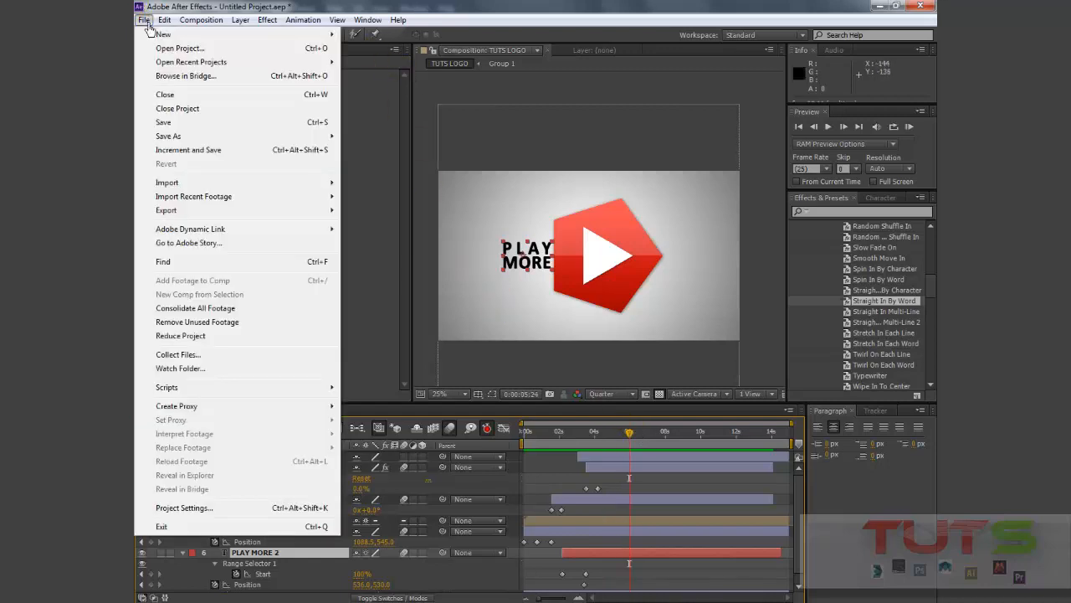
{"action": "left_click", "coordinate": [174, 122]}
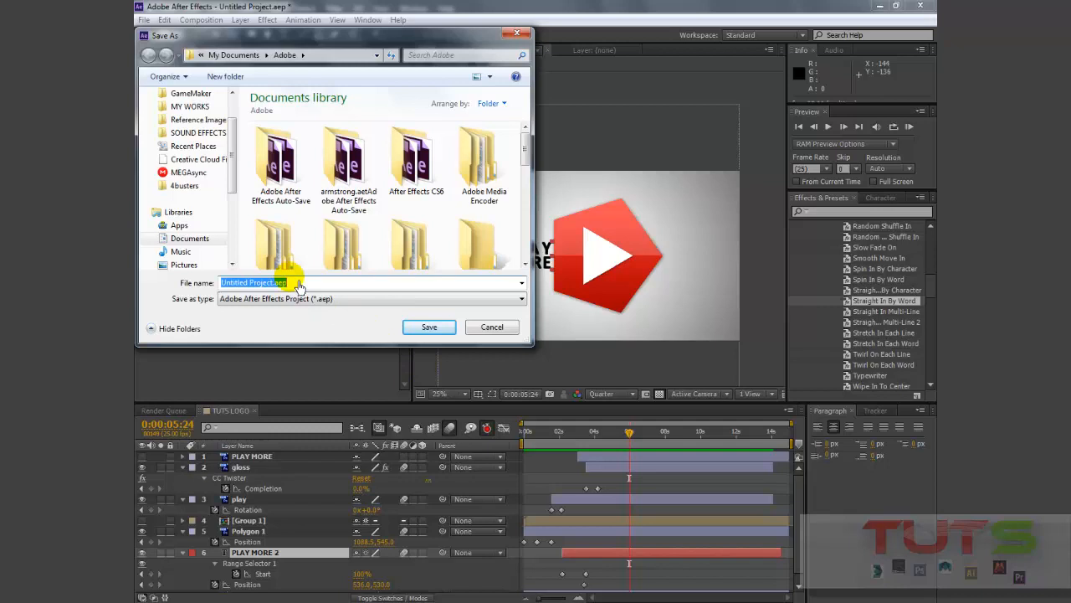
{"action": "key", "text": "BackSpace"}
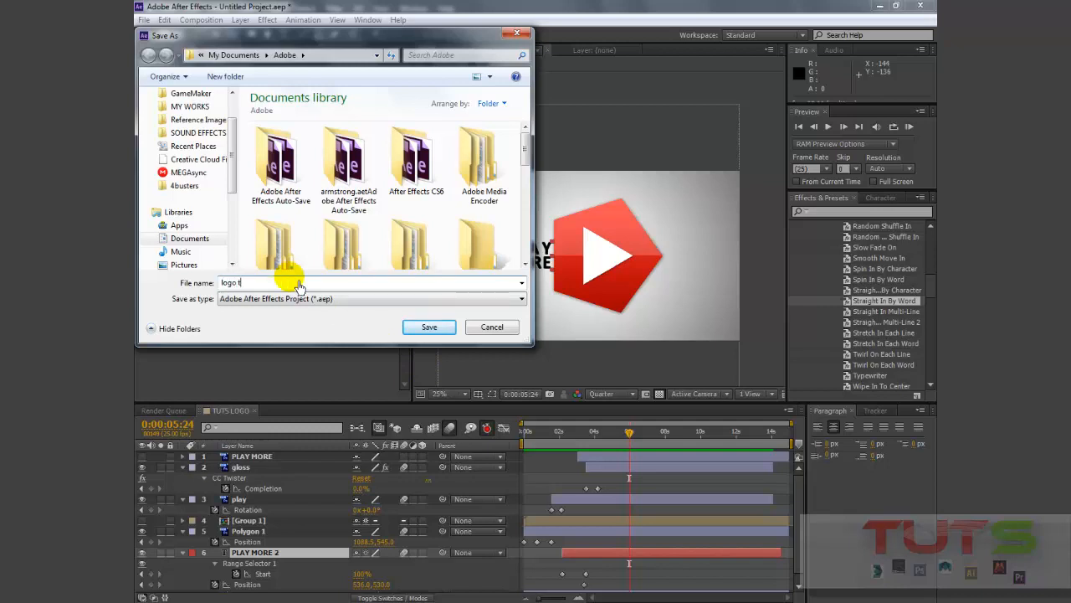
{"action": "type", "text": "logo tuts"}
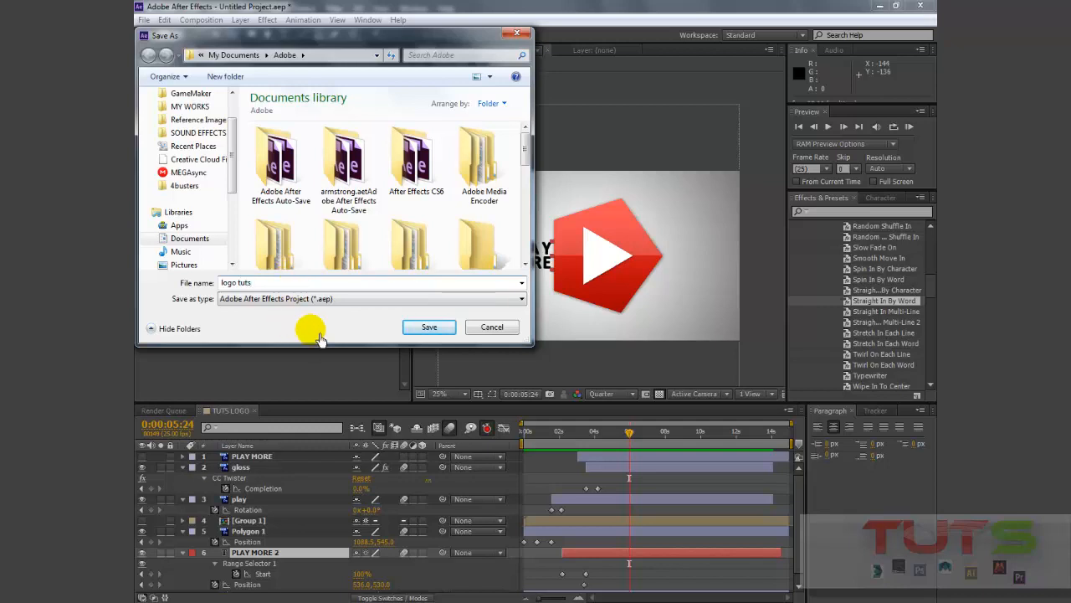
{"action": "left_click", "coordinate": [406, 331]}
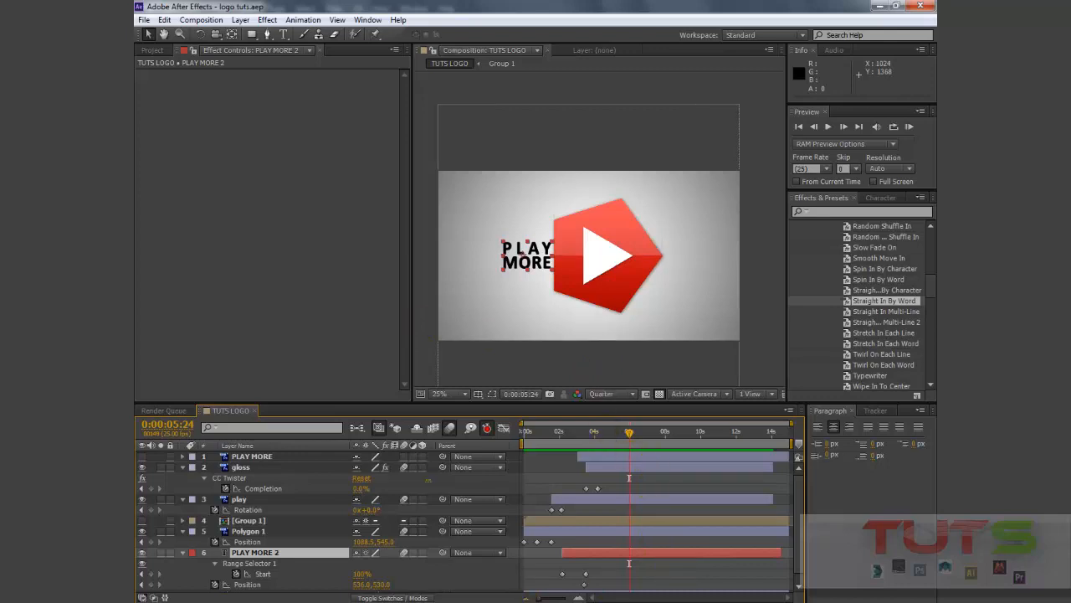
{"action": "key", "text": "alt+Tab"}
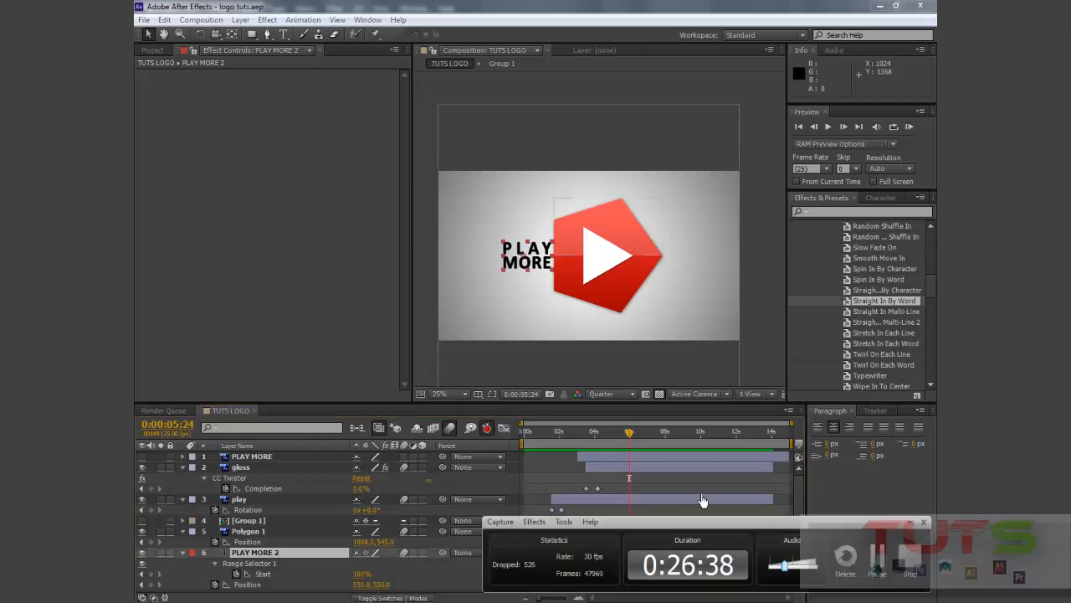